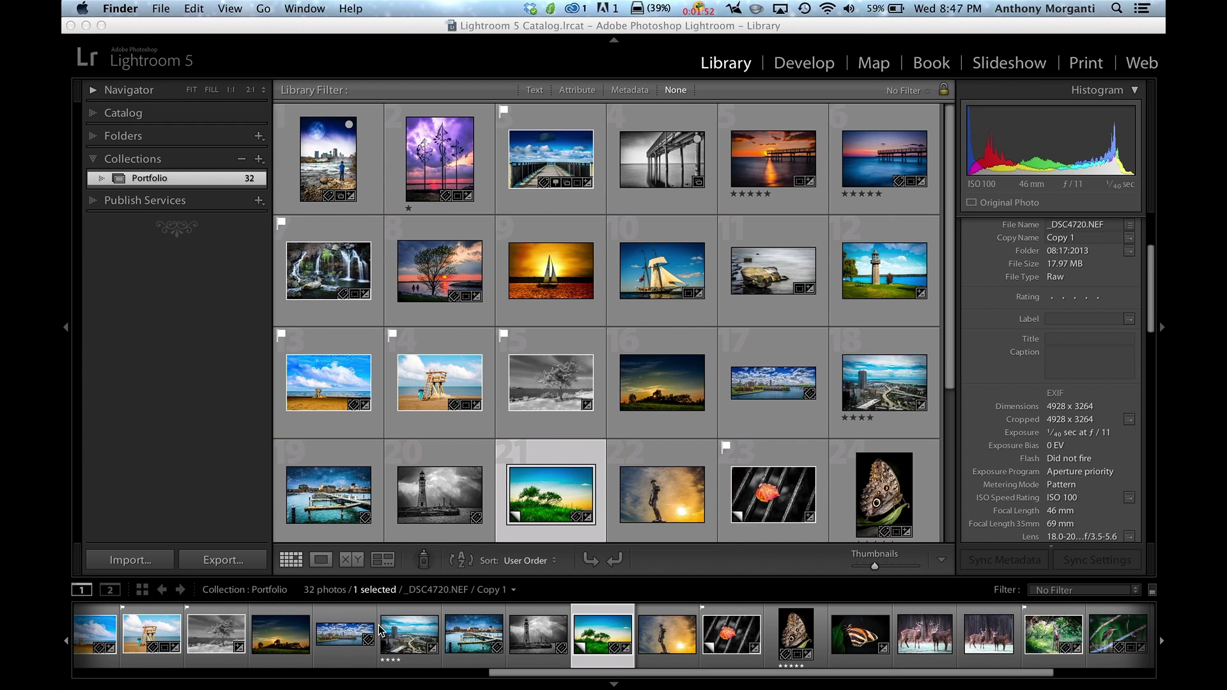
- Look through the Portfolio collection's photos and open the collection in the Book module
scroll(598, 647, "left", 6)
scroll(597, 647, "left", 5)
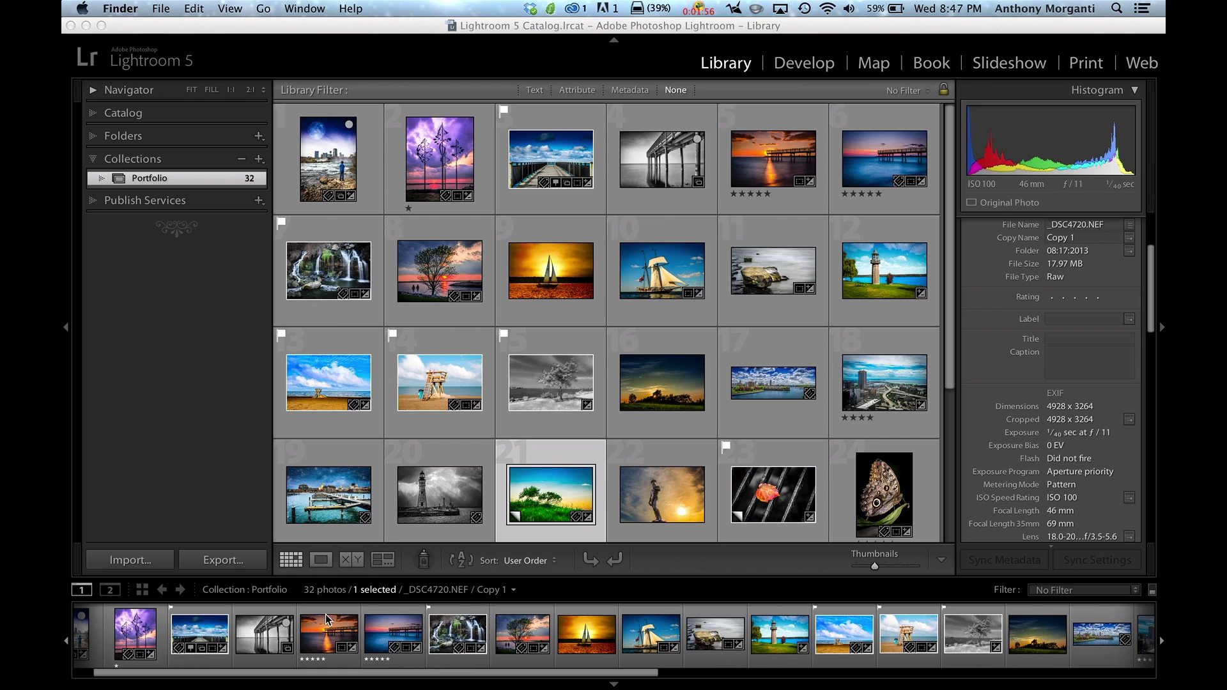
scroll(327, 618, "left", 1)
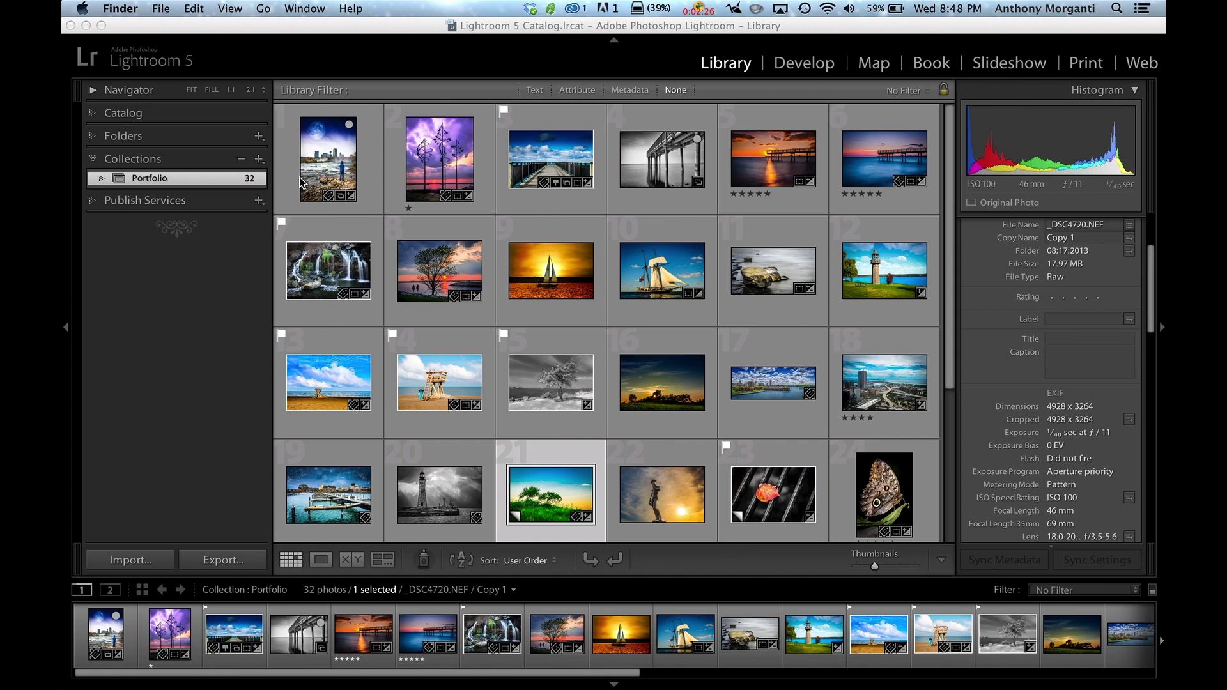
left_click(926, 65)
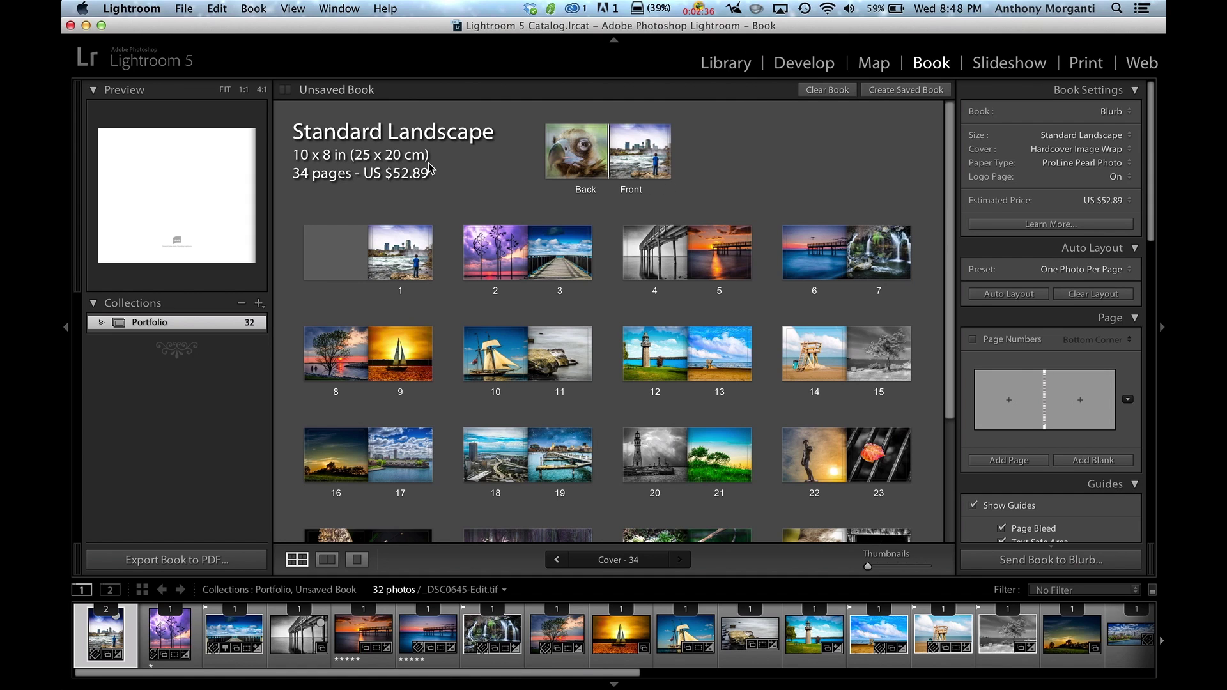
- Review the Book Preferences, including the choices for filling text boxes, and close them
left_click(252, 8)
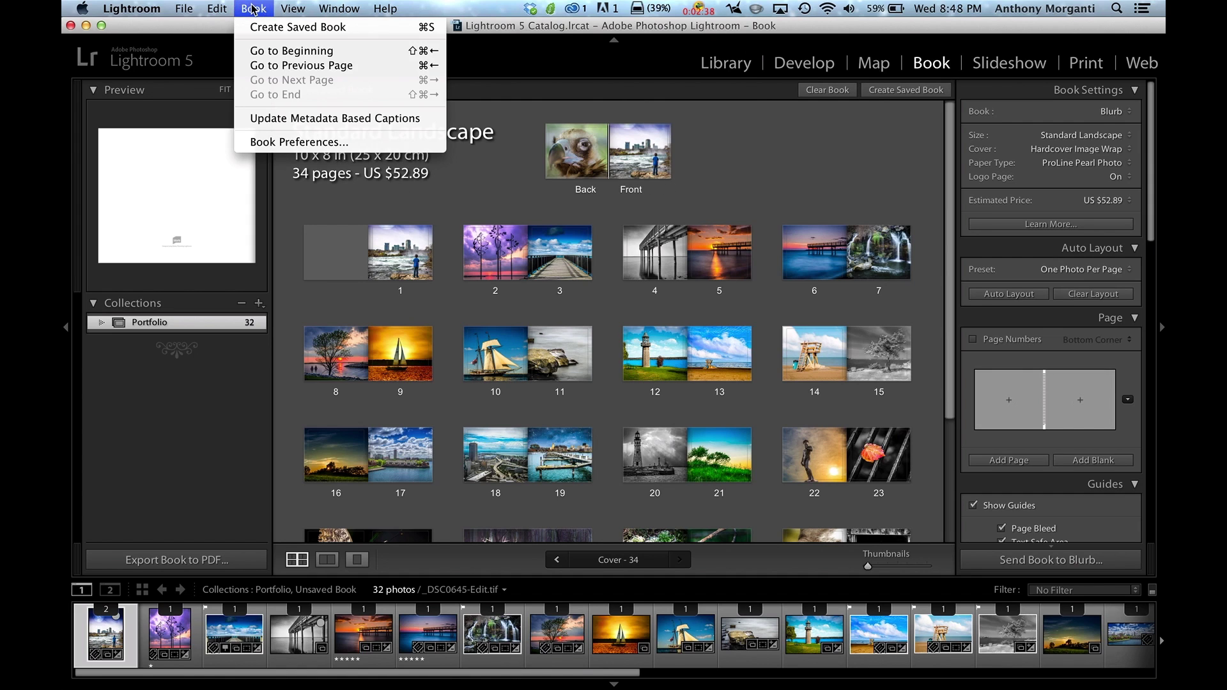
left_click(292, 143)
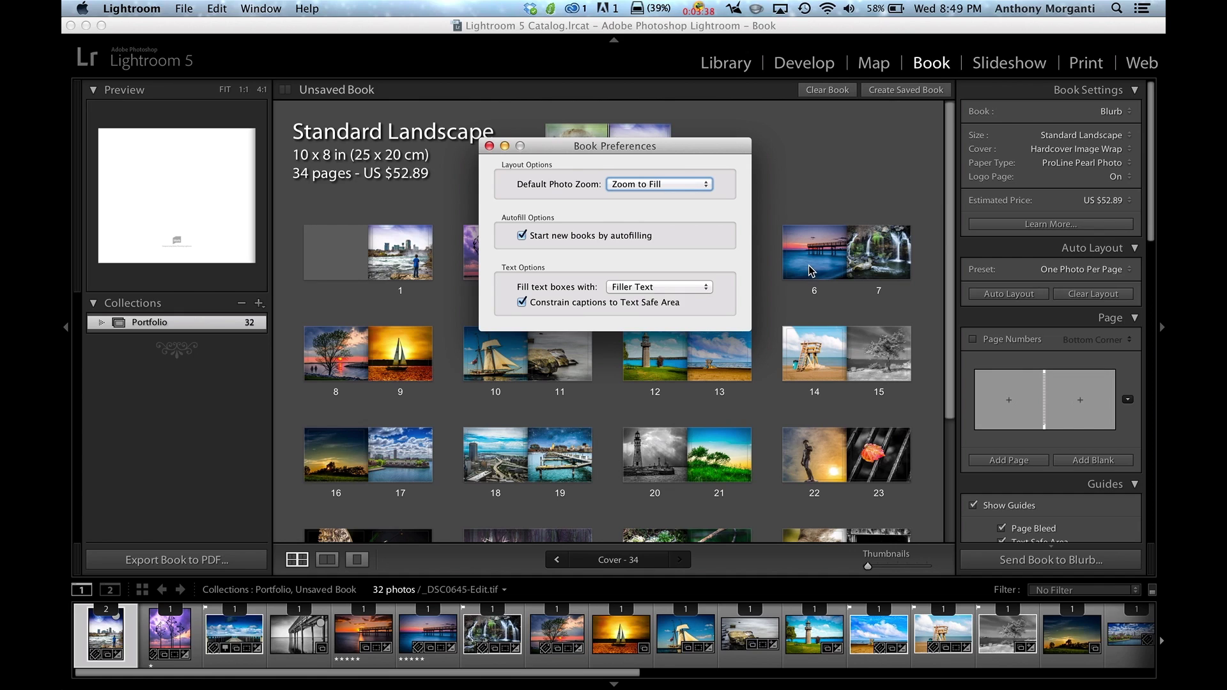
left_click(706, 289)
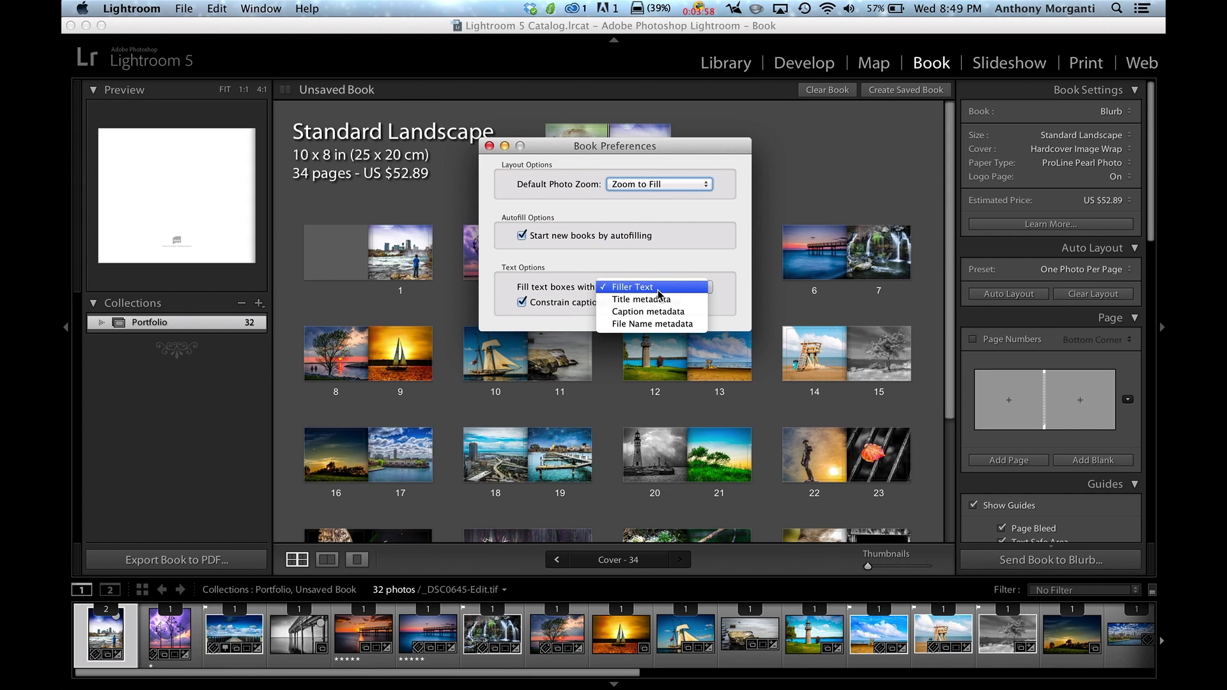
left_click(842, 224)
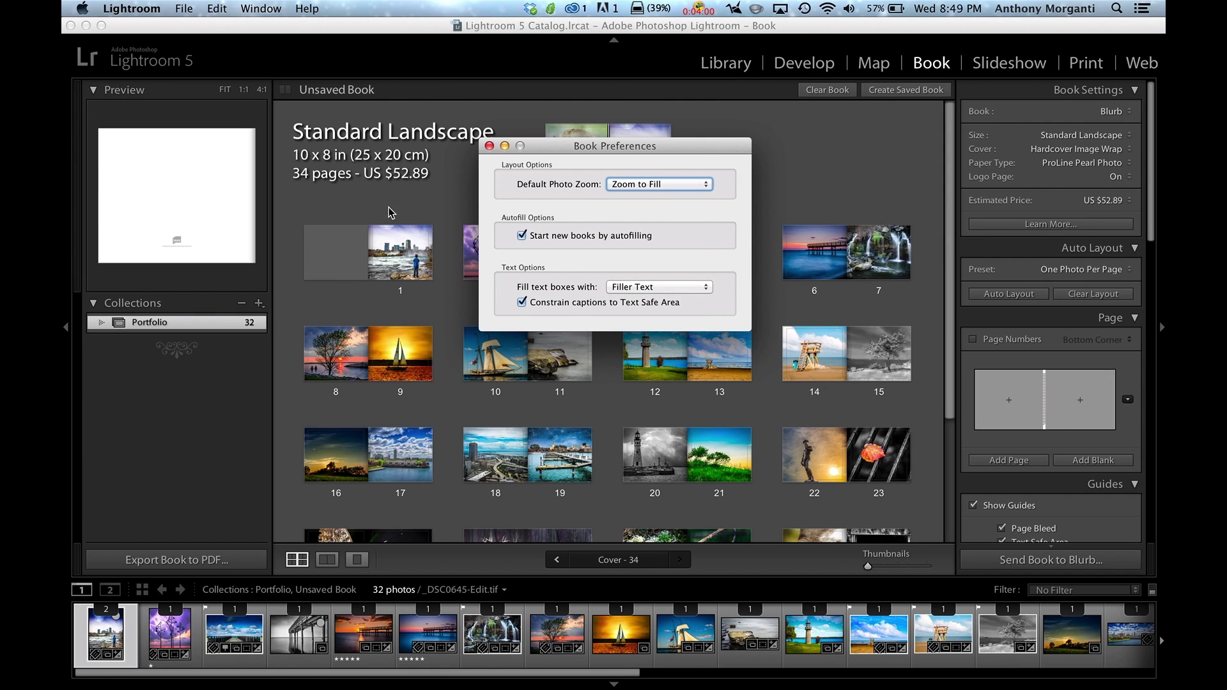
left_click(488, 147)
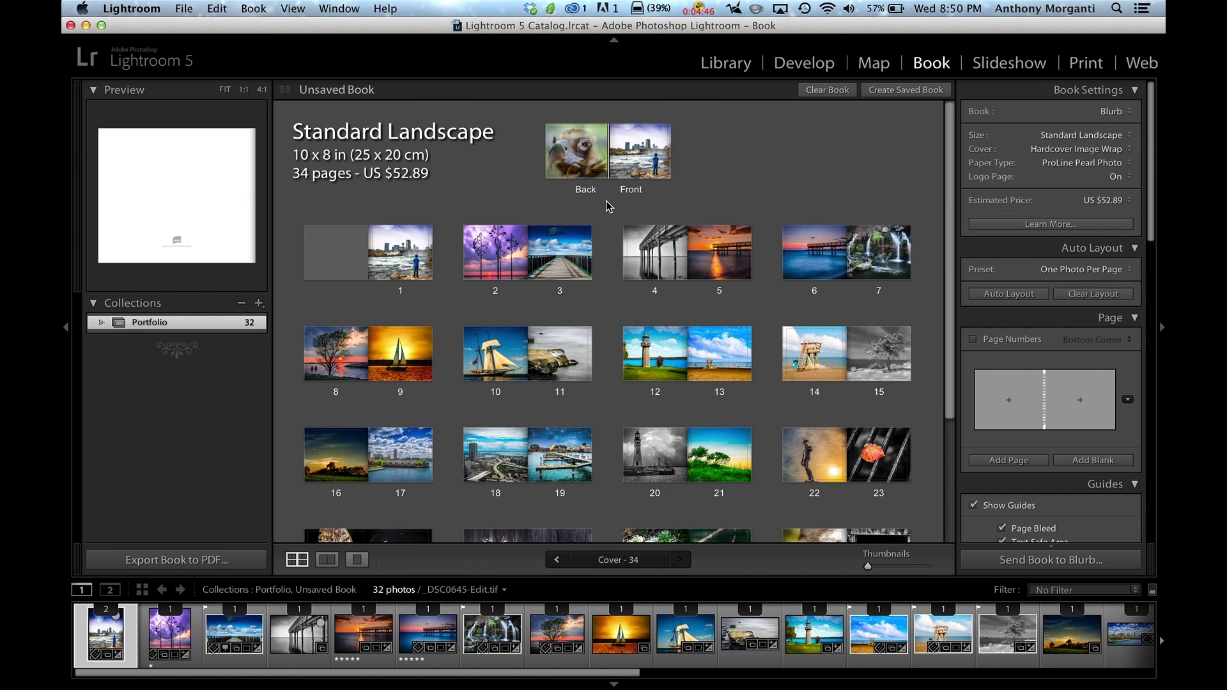
- View page 2 as a spread and as a single page, and return to the multi-page overview
left_click(396, 265)
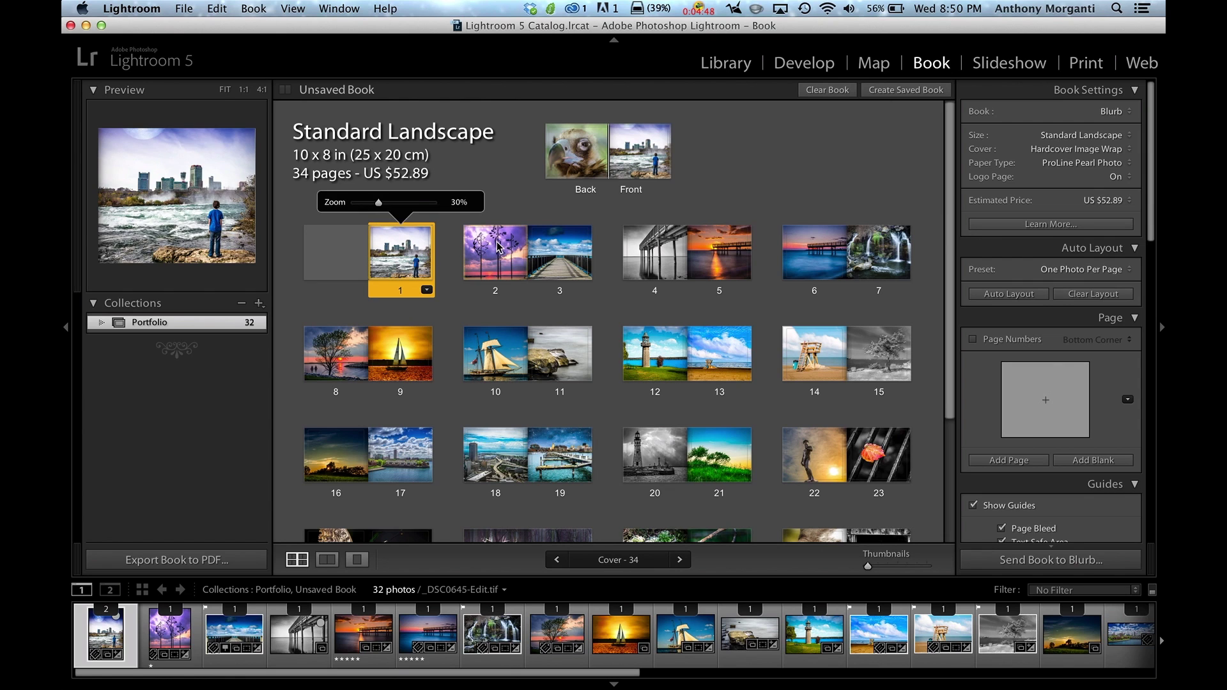
left_click(540, 252)
left_click(511, 257)
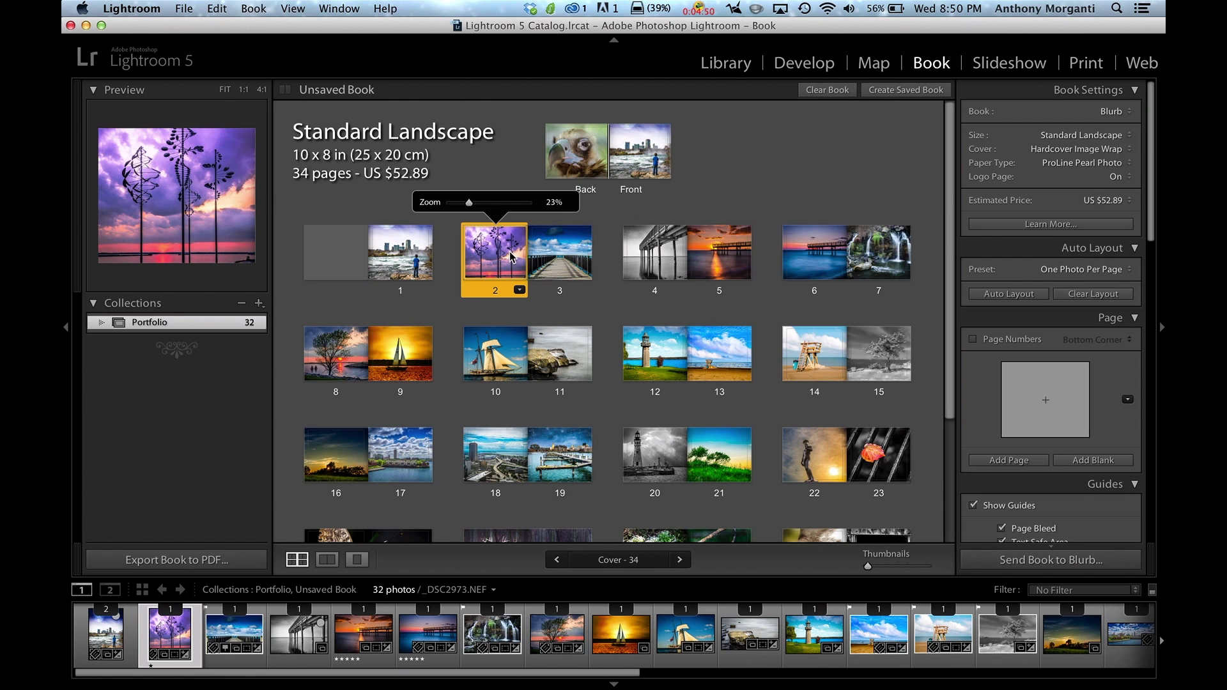
left_click(327, 560)
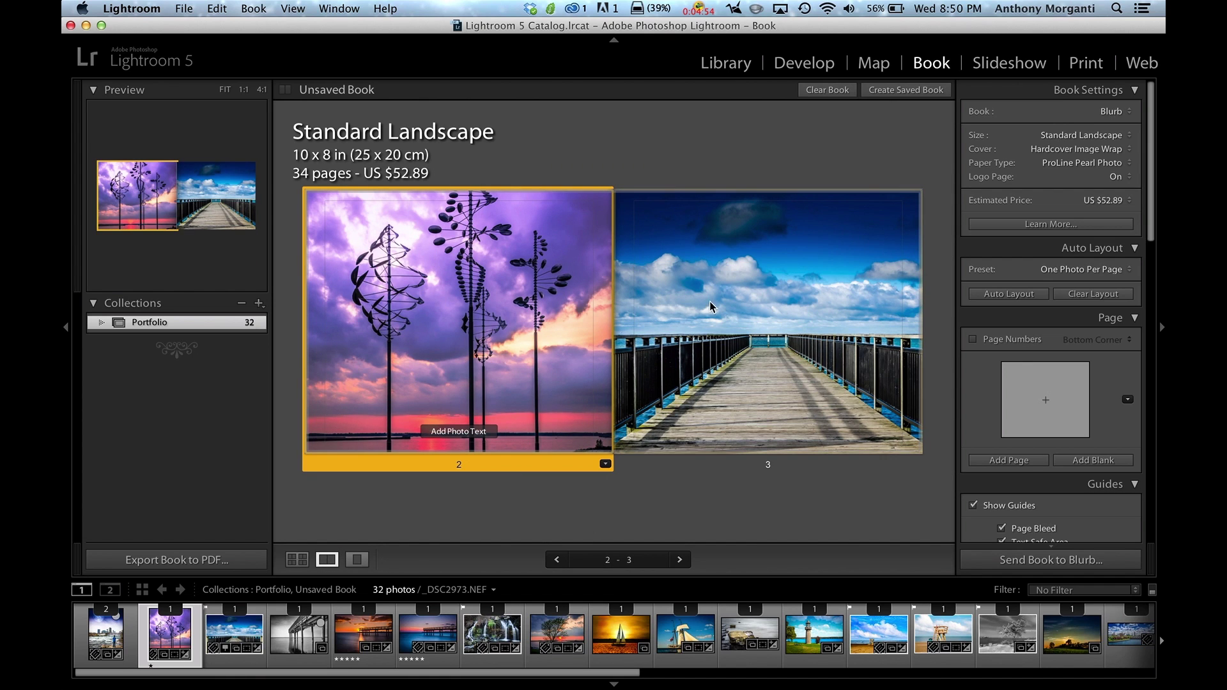
left_click(356, 560)
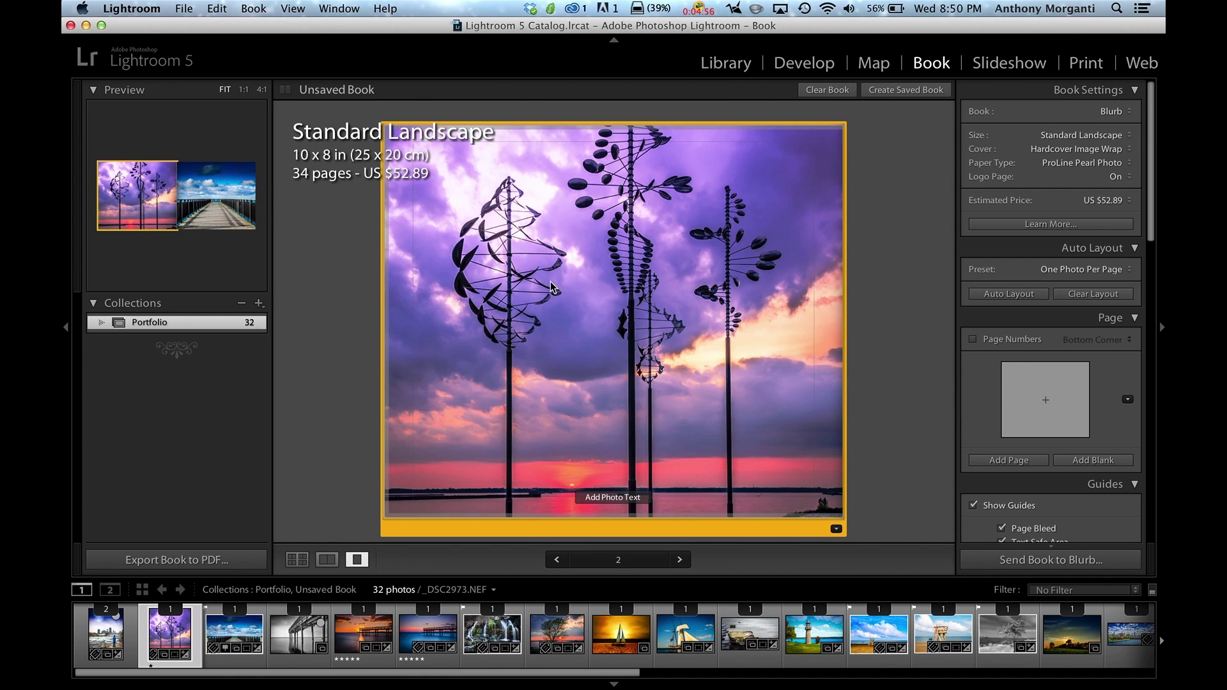
left_click(297, 561)
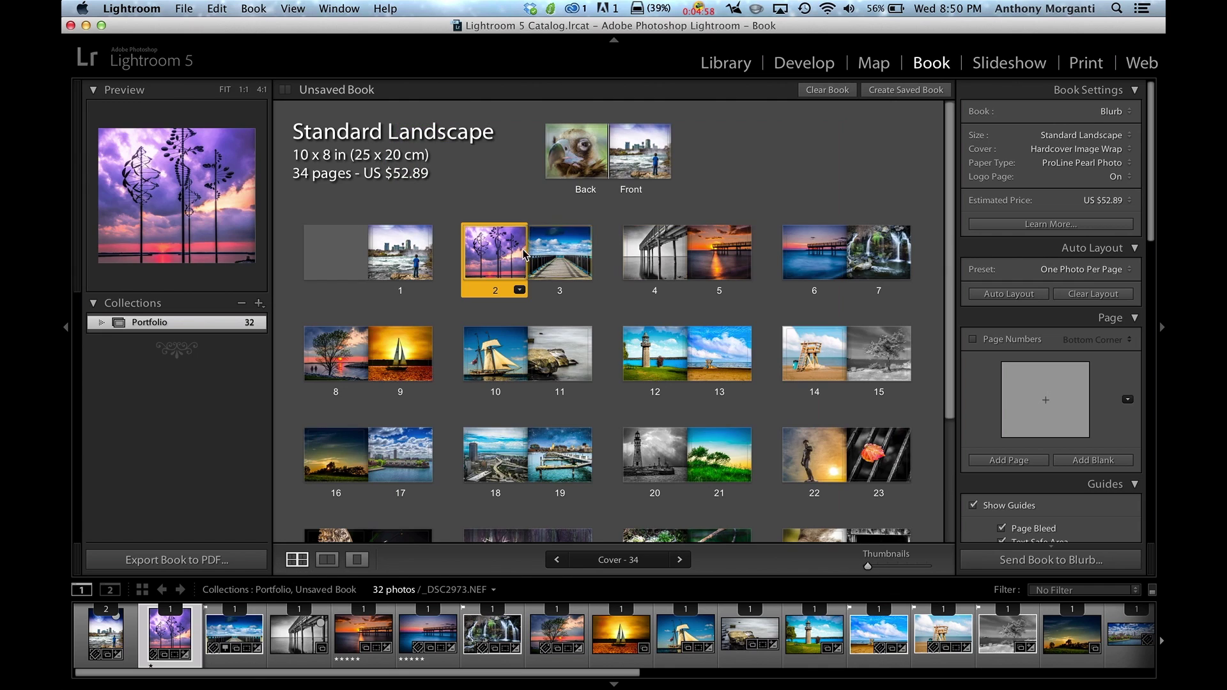
- Examine which collection photos are used on the book's back and front cover
left_click(580, 153)
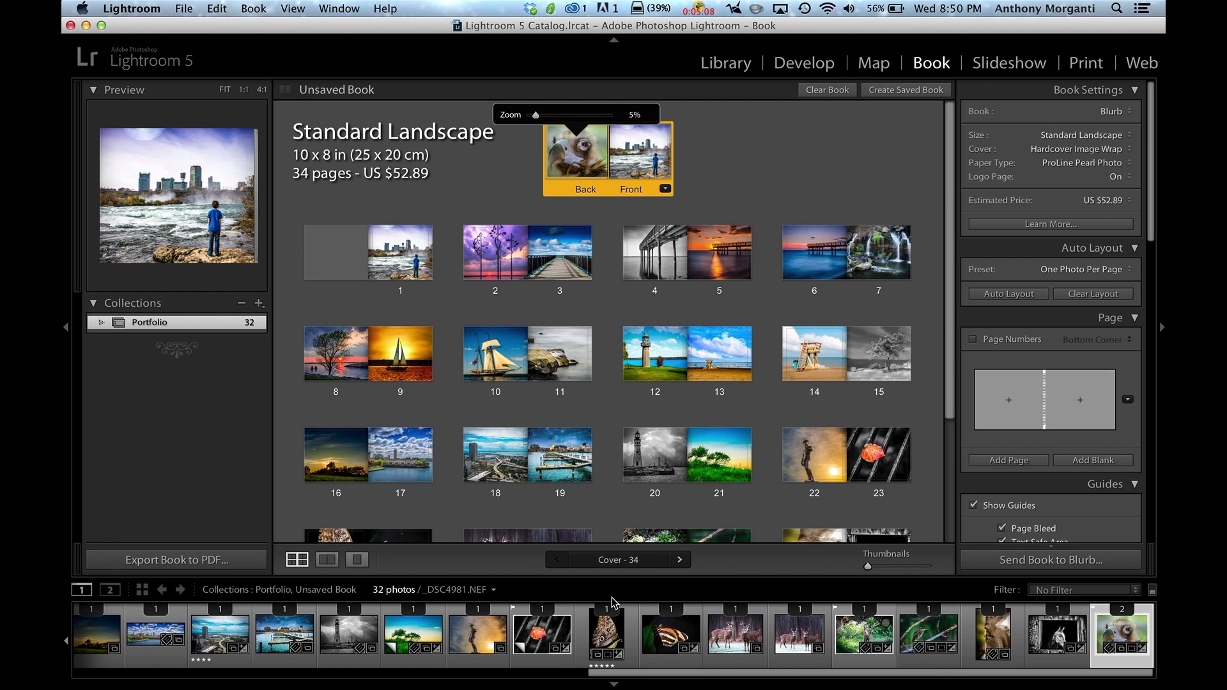
scroll(612, 623, "left", 15)
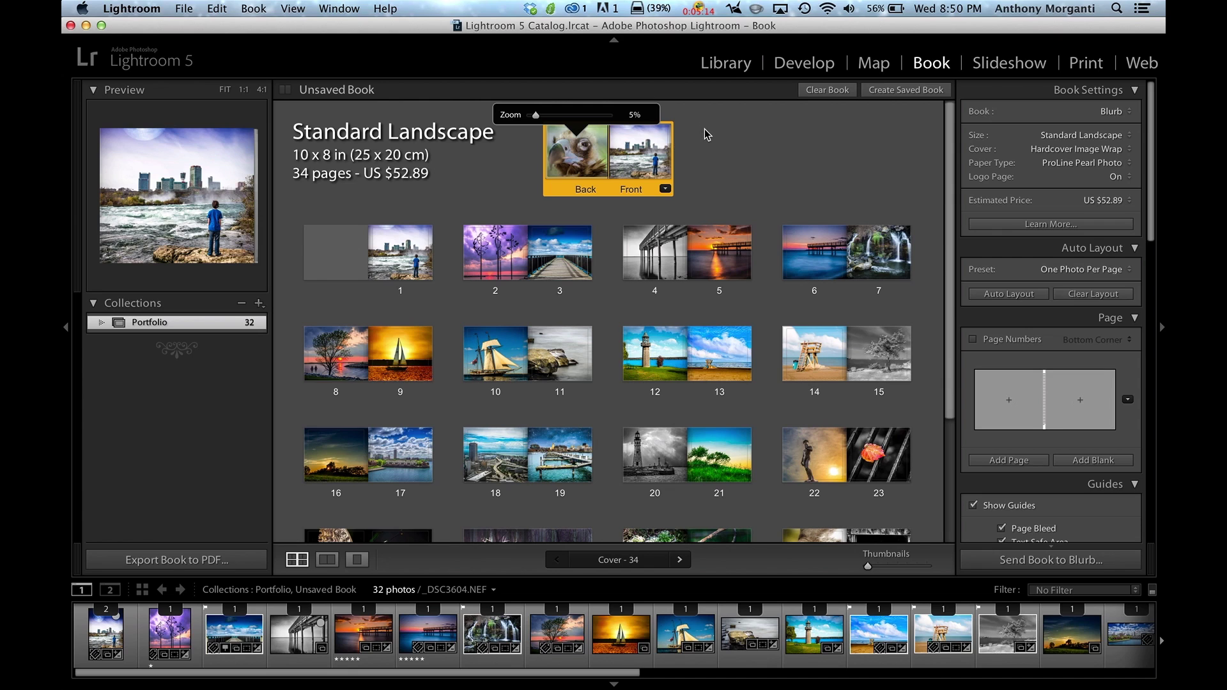
left_click(705, 145)
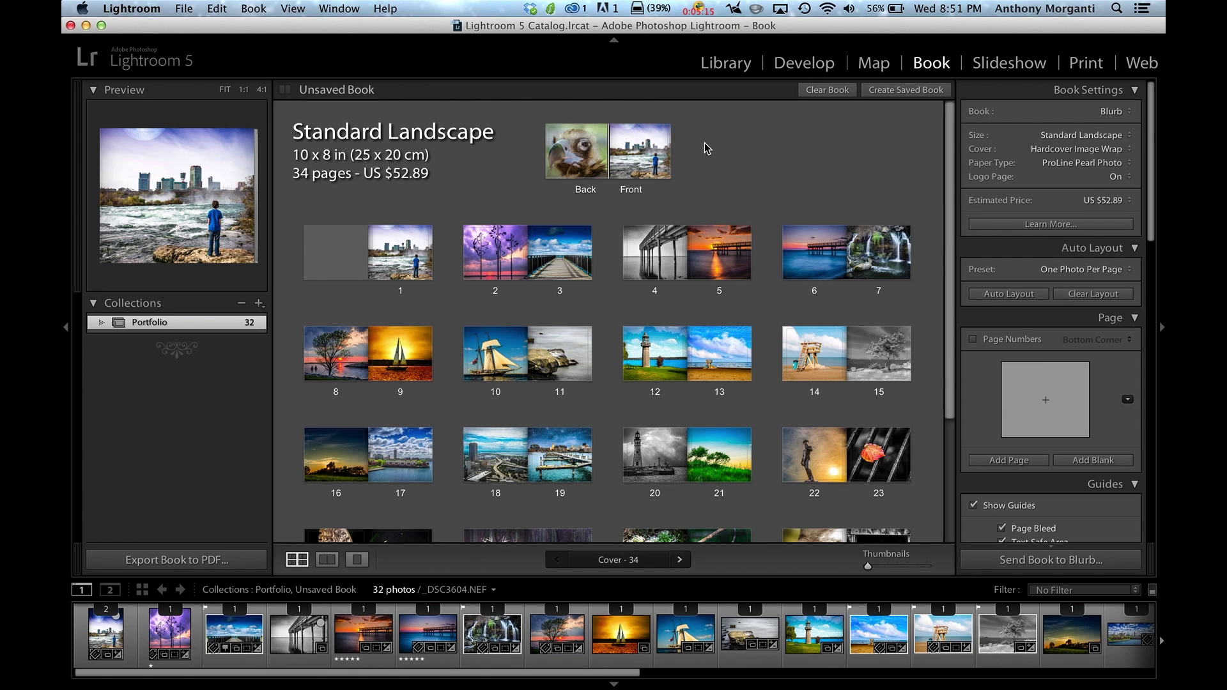
- Replace the front cover photo with the collection's photo of green trees on a grassy hill
left_click(642, 153)
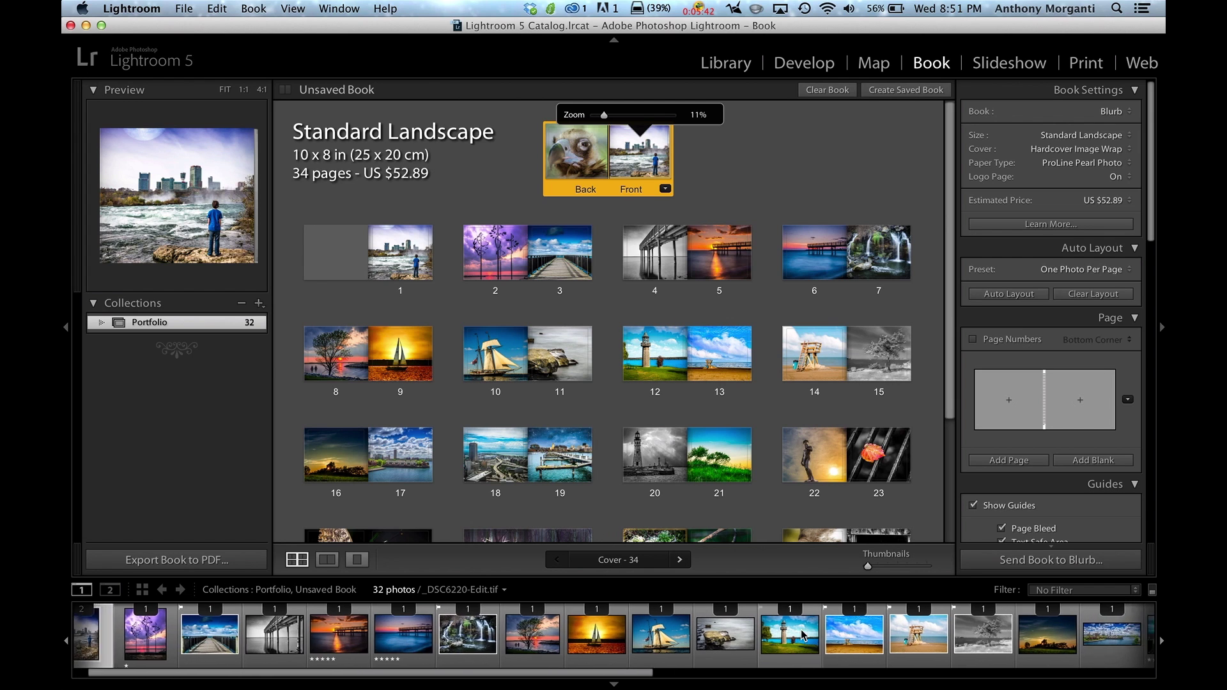
scroll(804, 636, "right", 10)
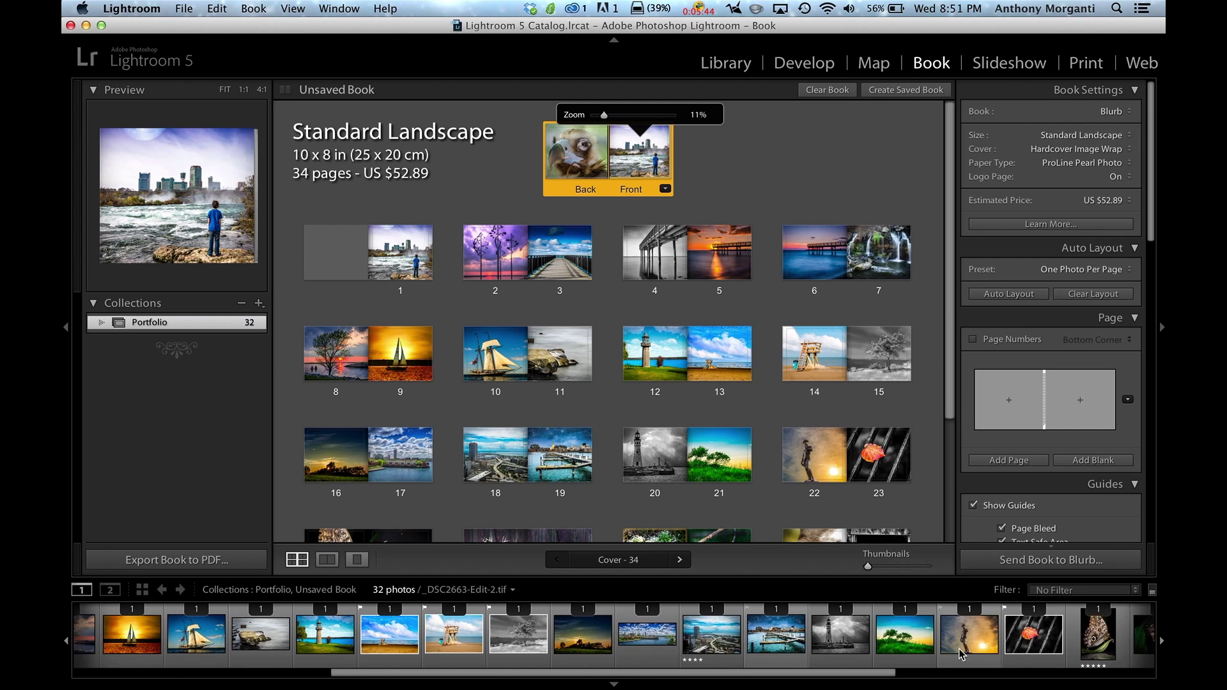
left_click_drag(904, 635, 660, 161)
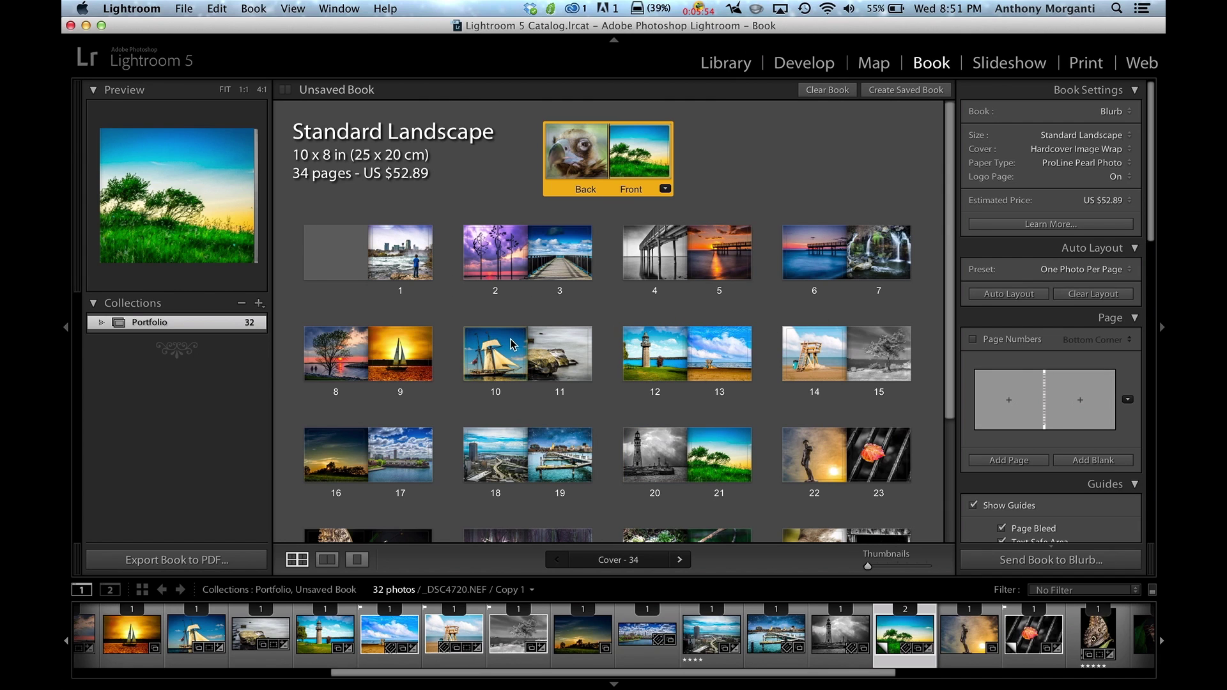
- Zoom the front cover photo out to 0% in single-page view and zoom it back to fill its cell
left_click(356, 559)
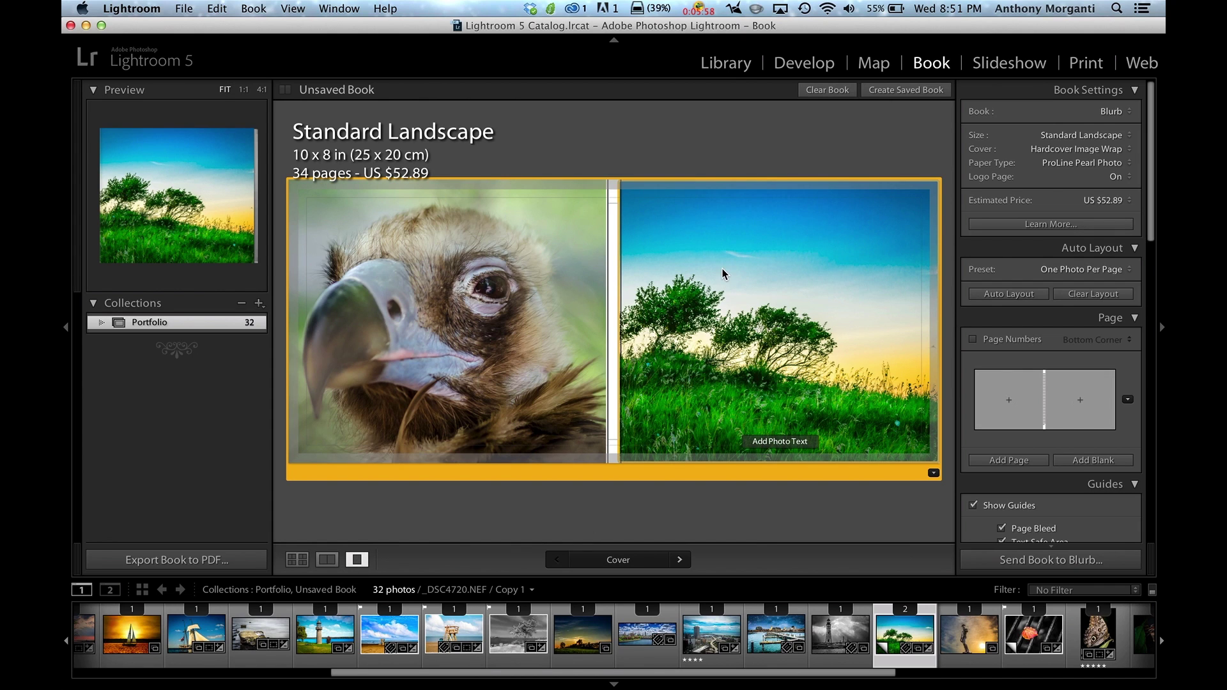
left_click(770, 294)
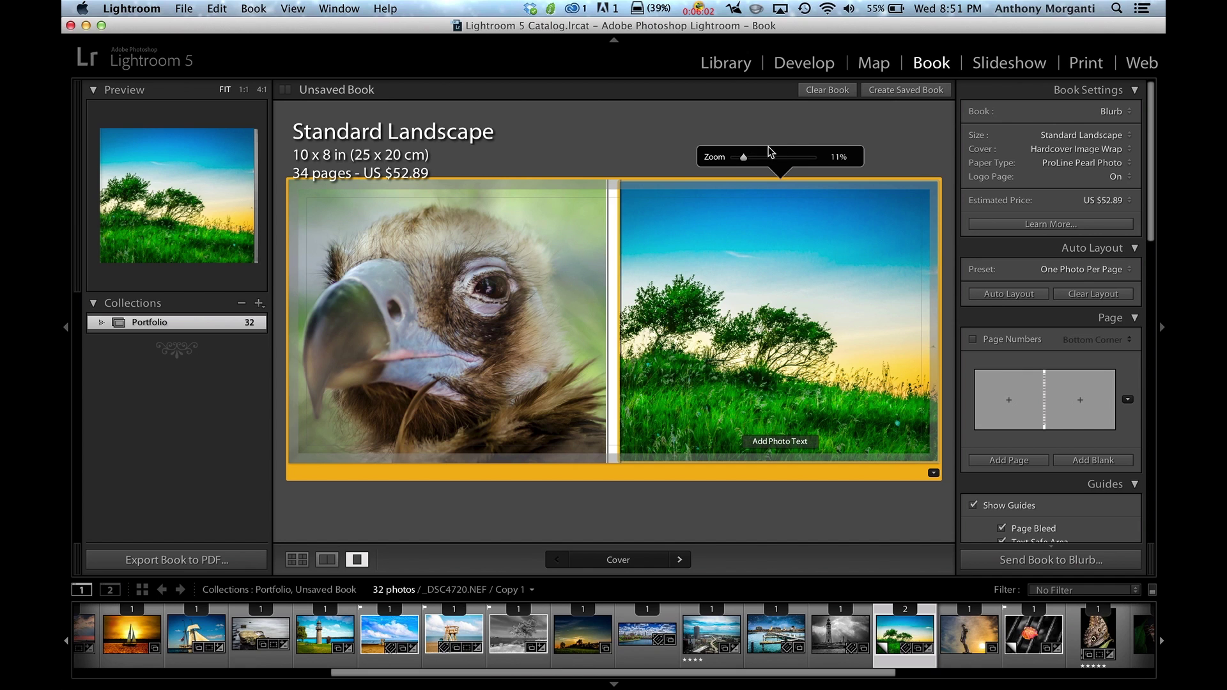
left_click_drag(743, 157, 718, 159)
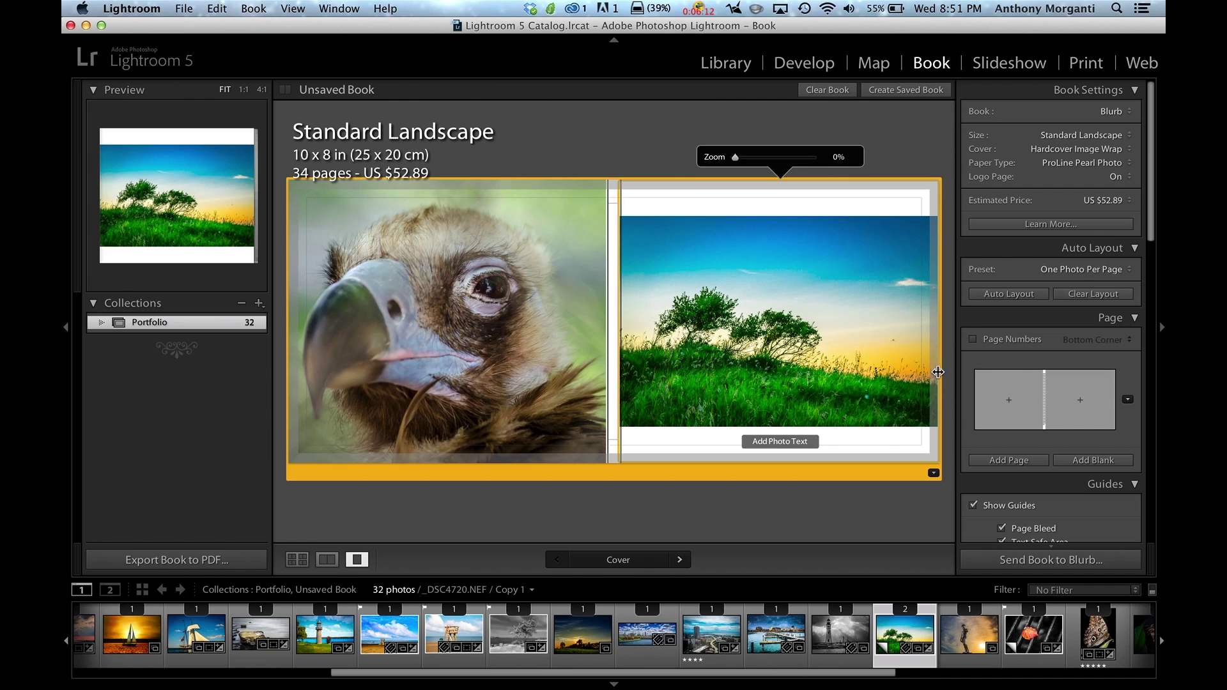
right_click(807, 233)
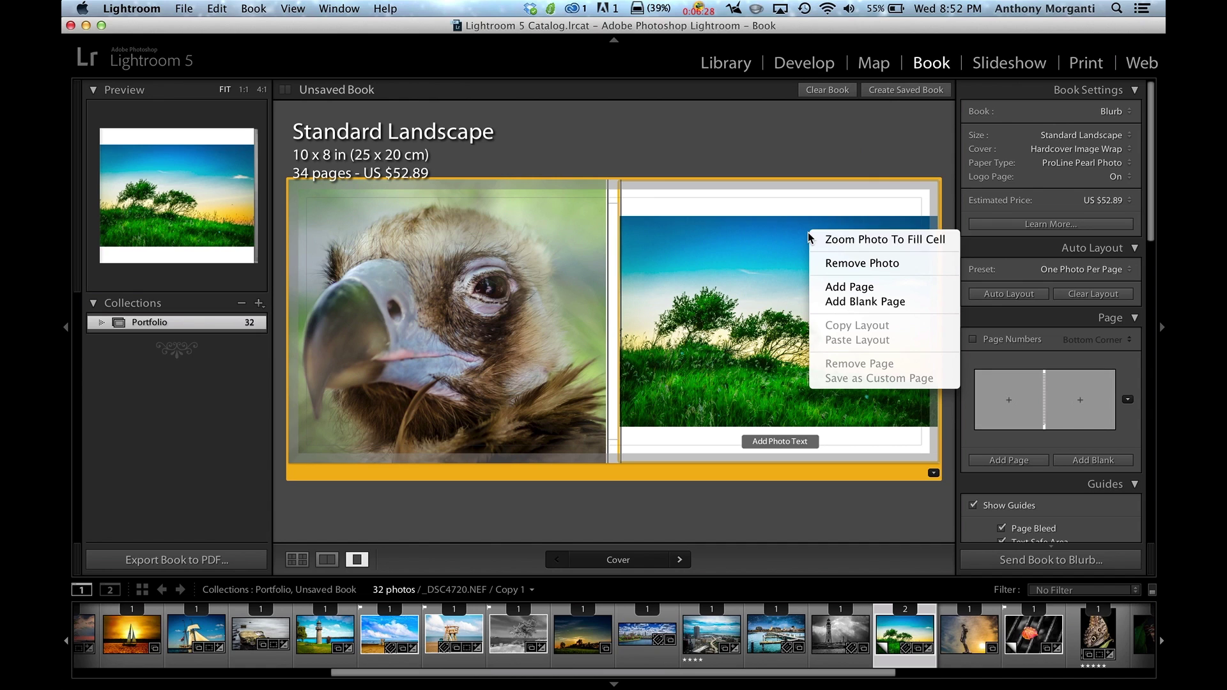
left_click(903, 241)
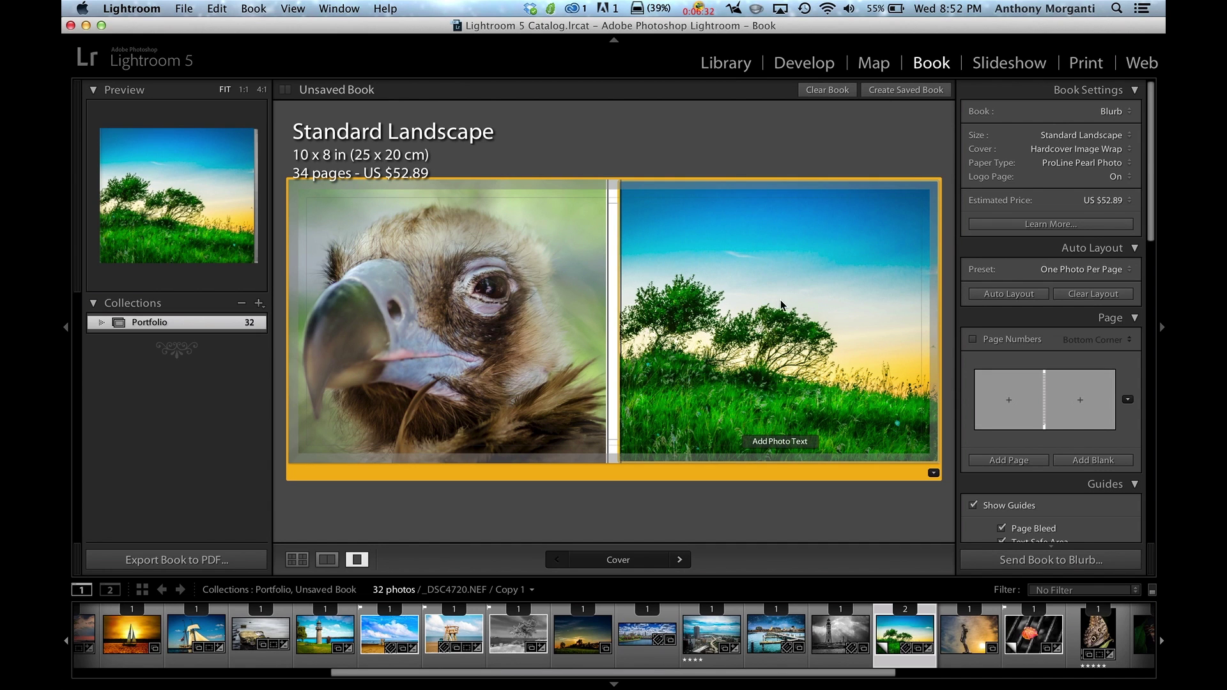
- Check the default photo zoom in the Book Preferences, close them and return to the multi-page overview
left_click(249, 9)
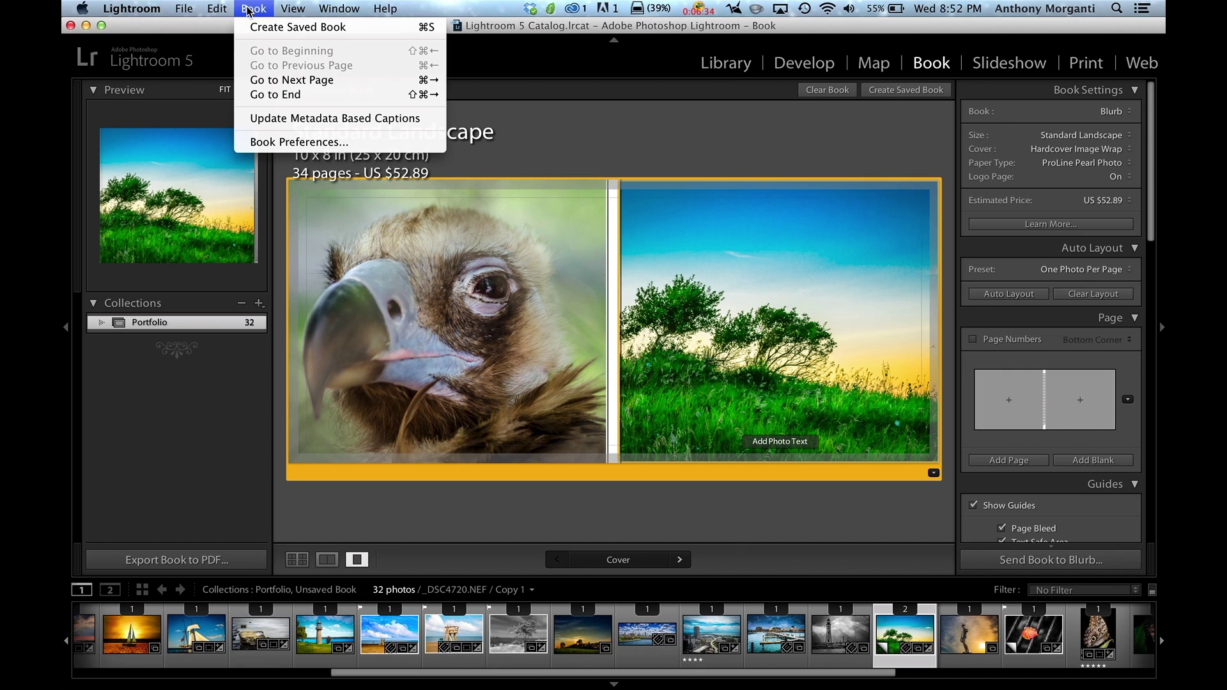
left_click(274, 142)
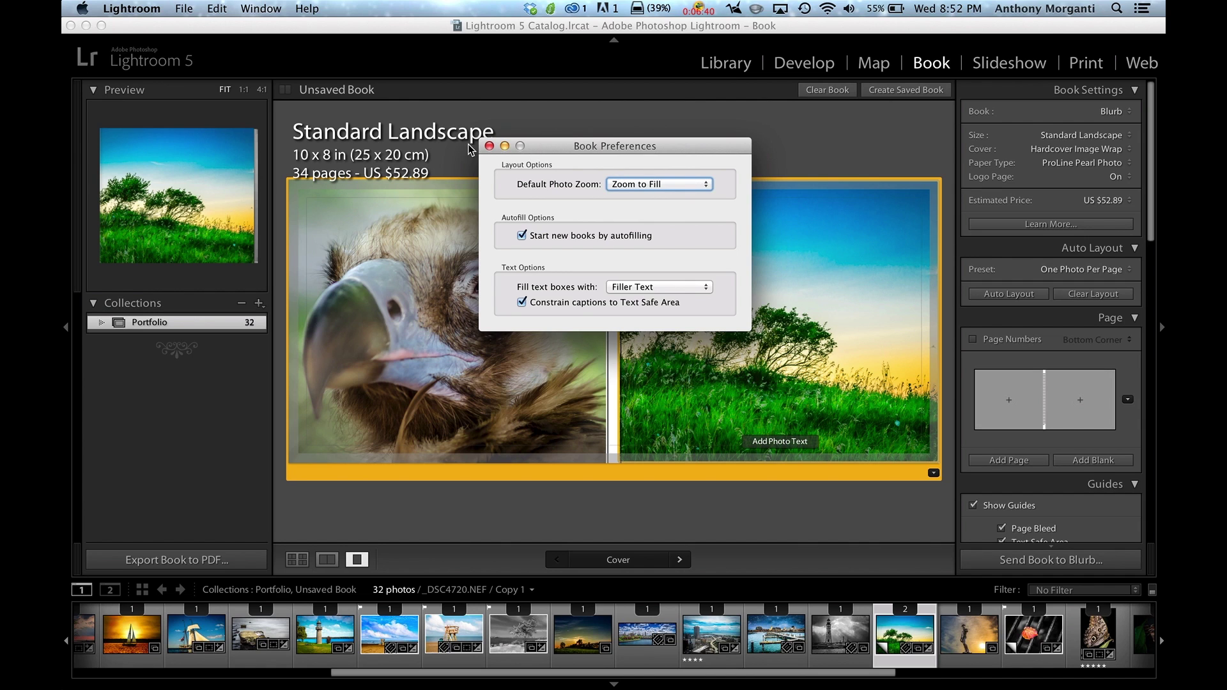
left_click(489, 146)
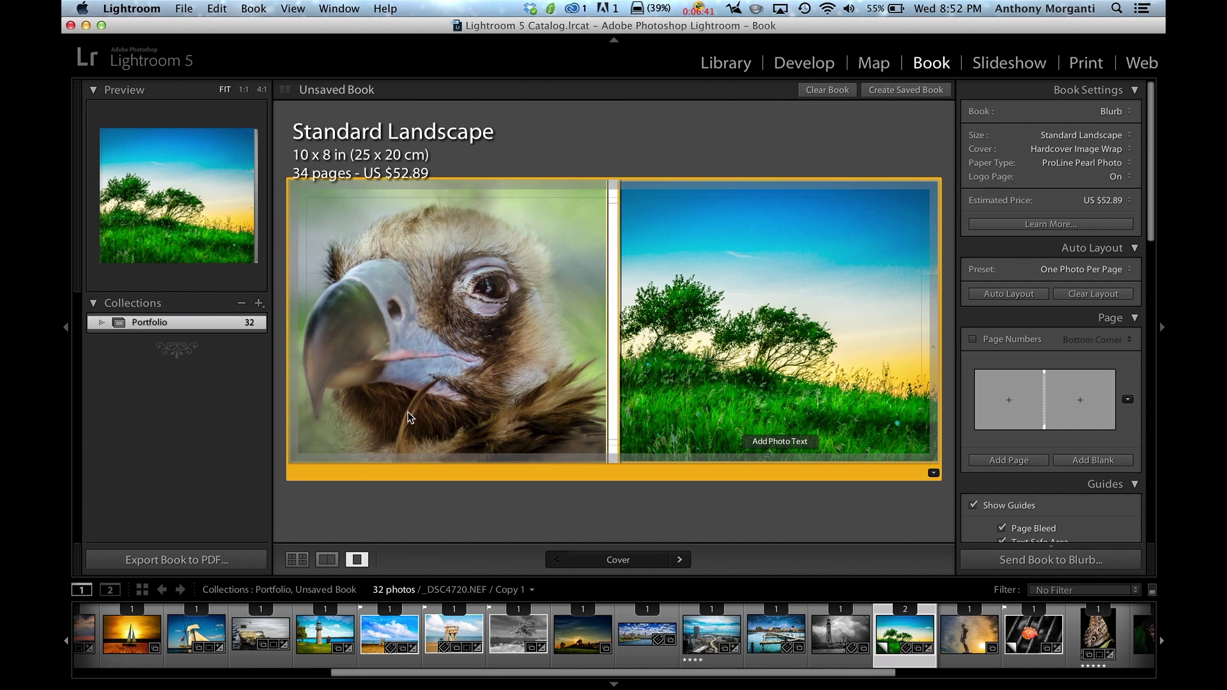
left_click(296, 559)
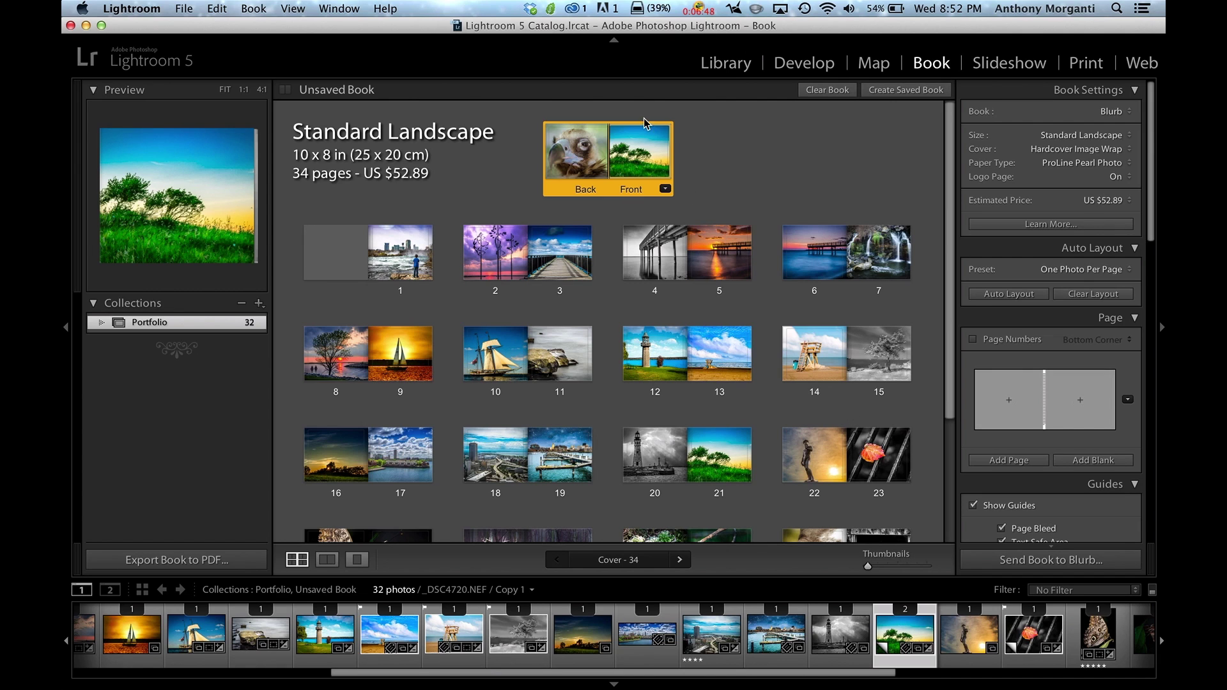
- Shift the trees photo slightly to the right within the front cover cell and return to the multi-page overview
left_click(639, 163)
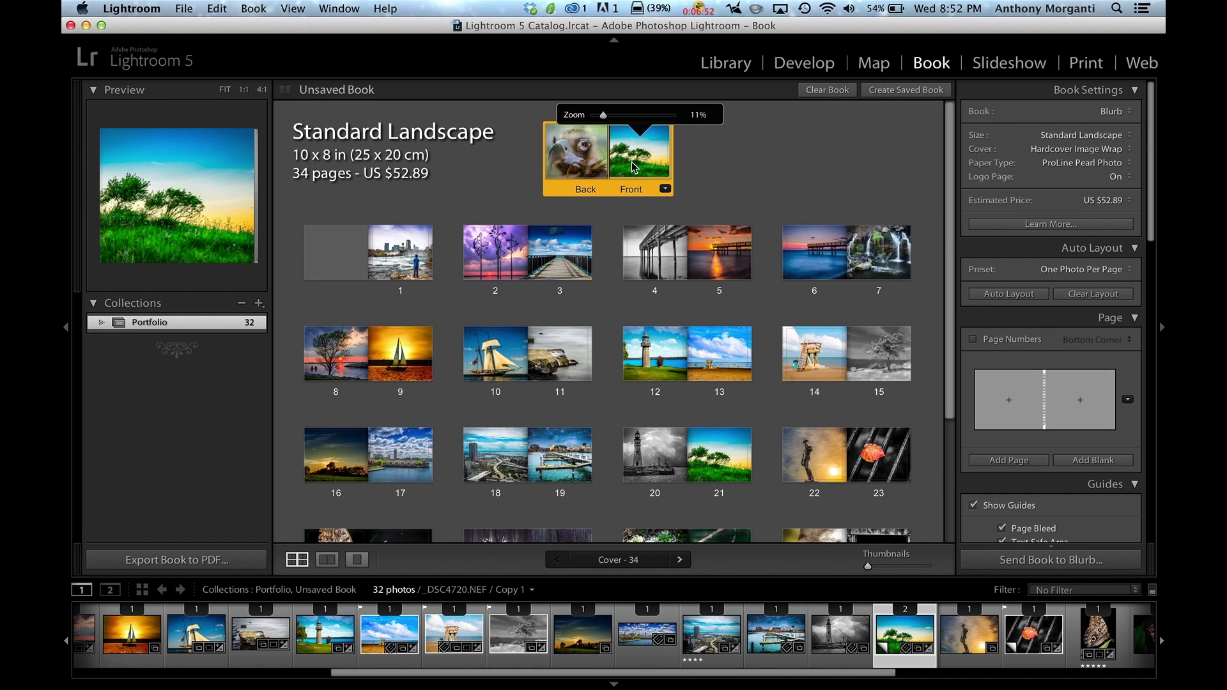
left_click(351, 561)
left_click_drag(736, 316, 755, 295)
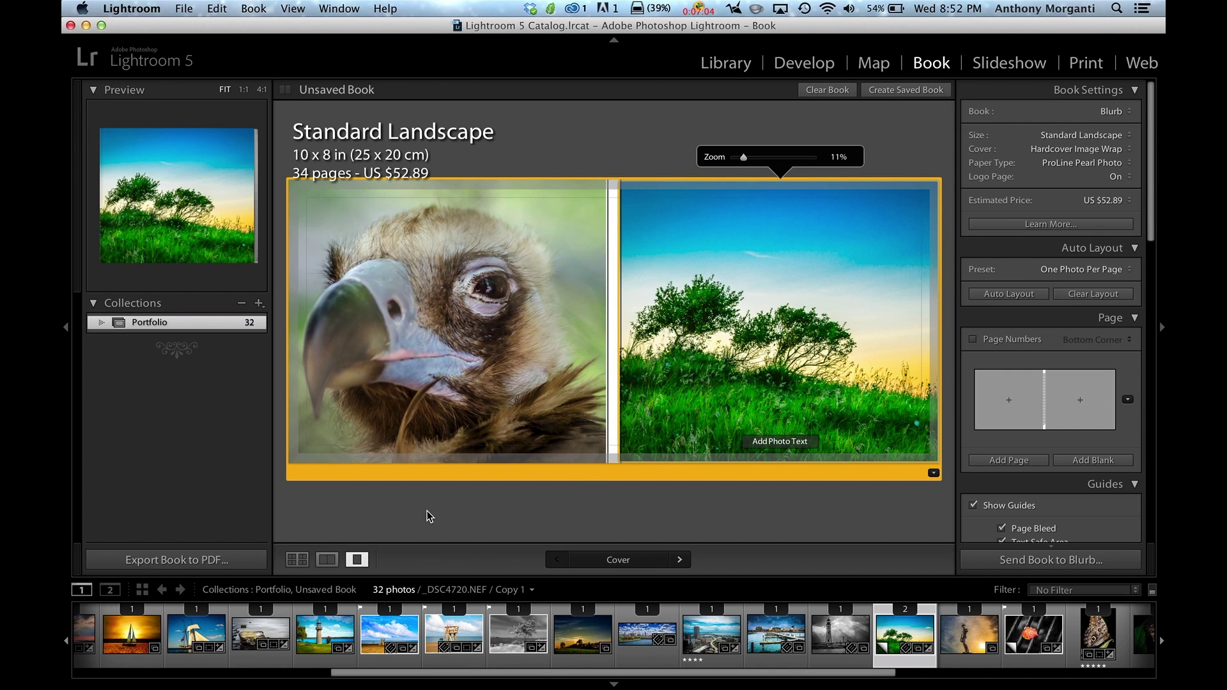
left_click(297, 561)
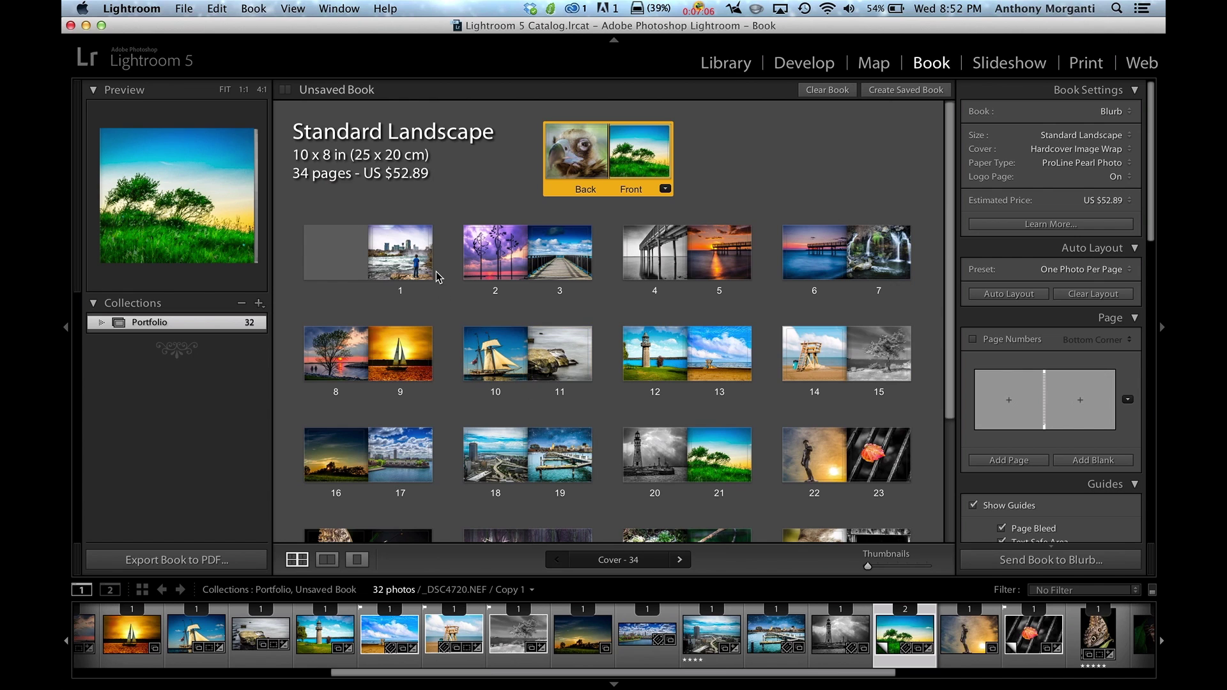
- Inspect page 1 at single-page size and return to the multi-page overview
left_click(409, 251)
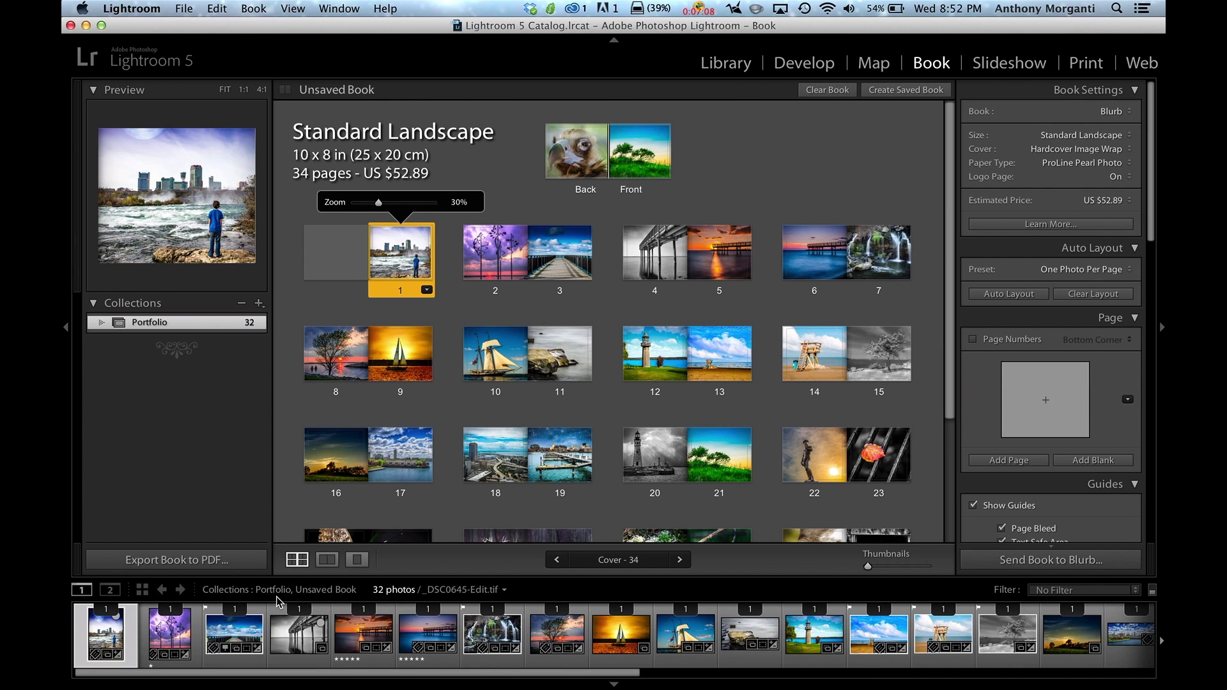
left_click(358, 561)
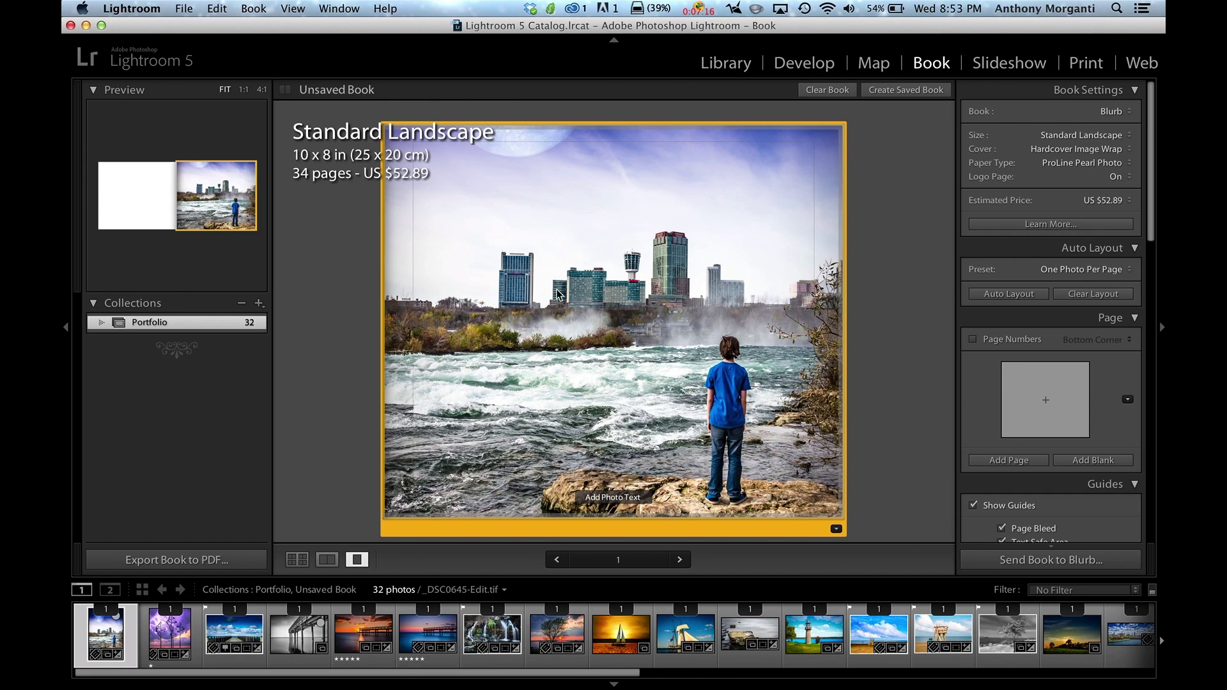
left_click(303, 560)
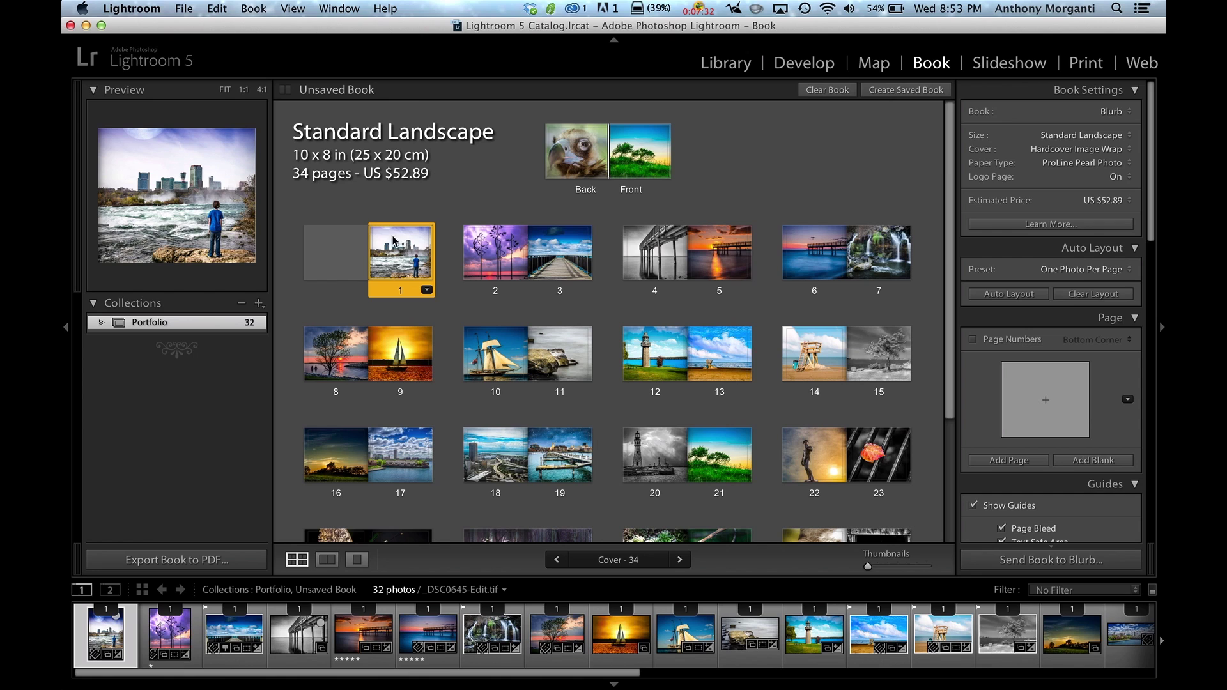
- Change page 1 to the 2 Photos layout with two tall side-by-side cells, check it in spread view and return to the multi-page overview
left_click(426, 291)
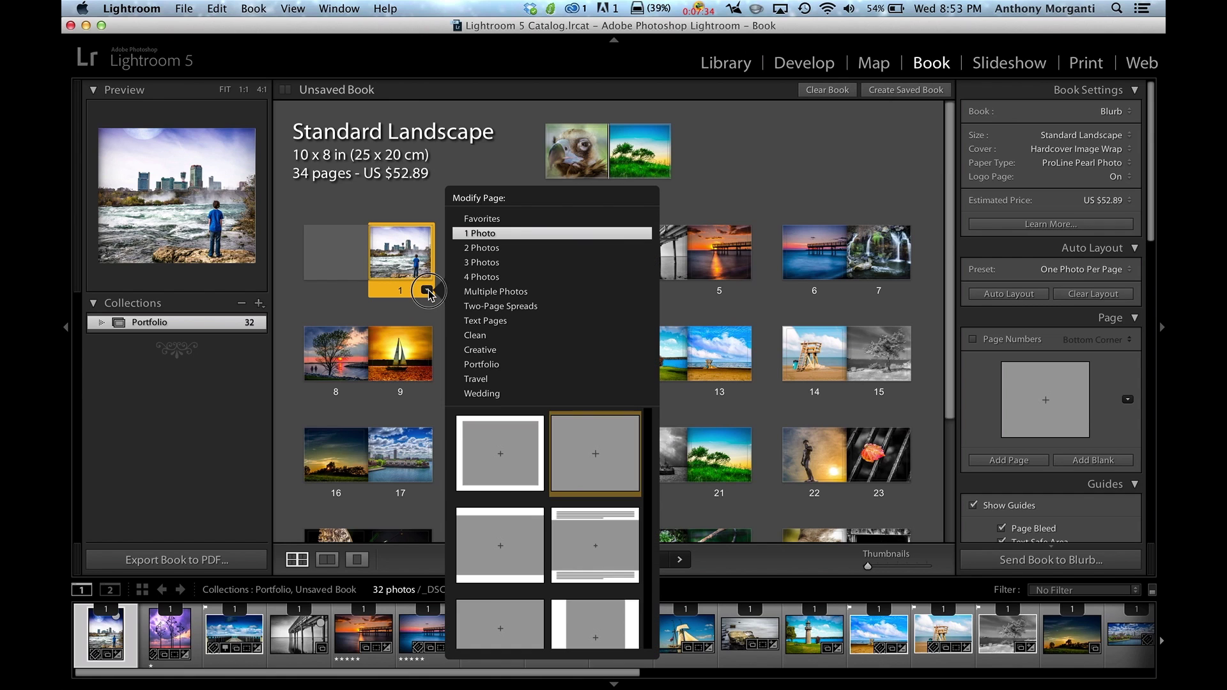
left_click(479, 249)
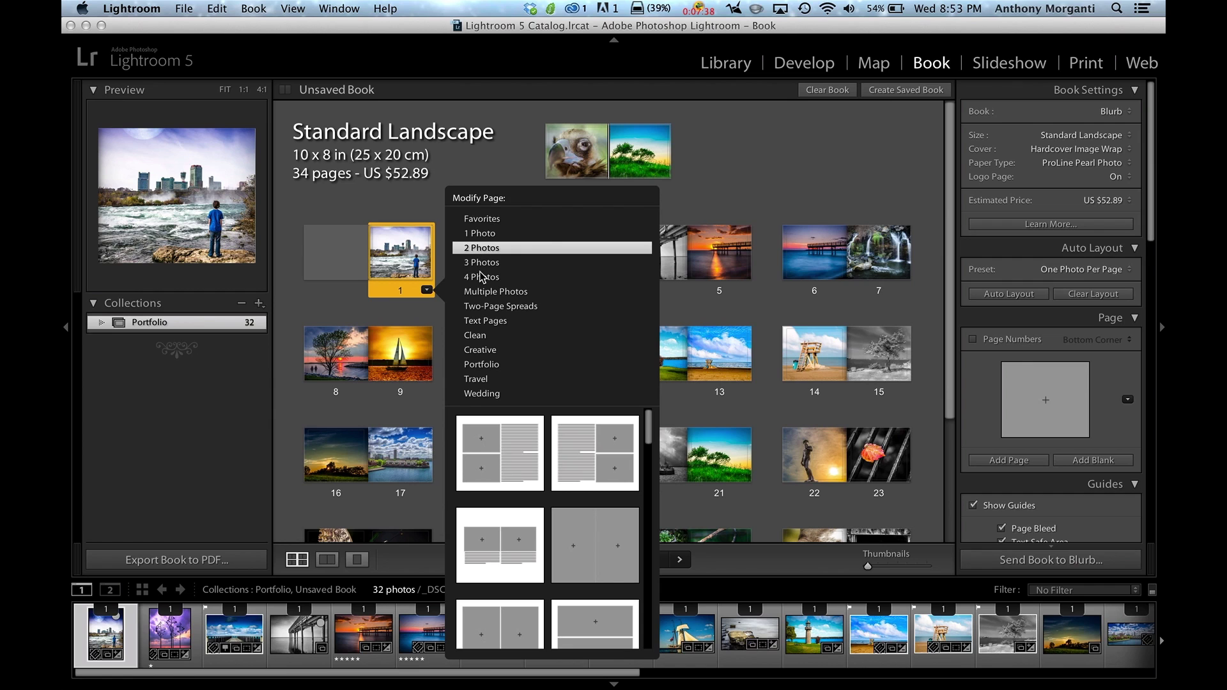
scroll(504, 534, "down", 3)
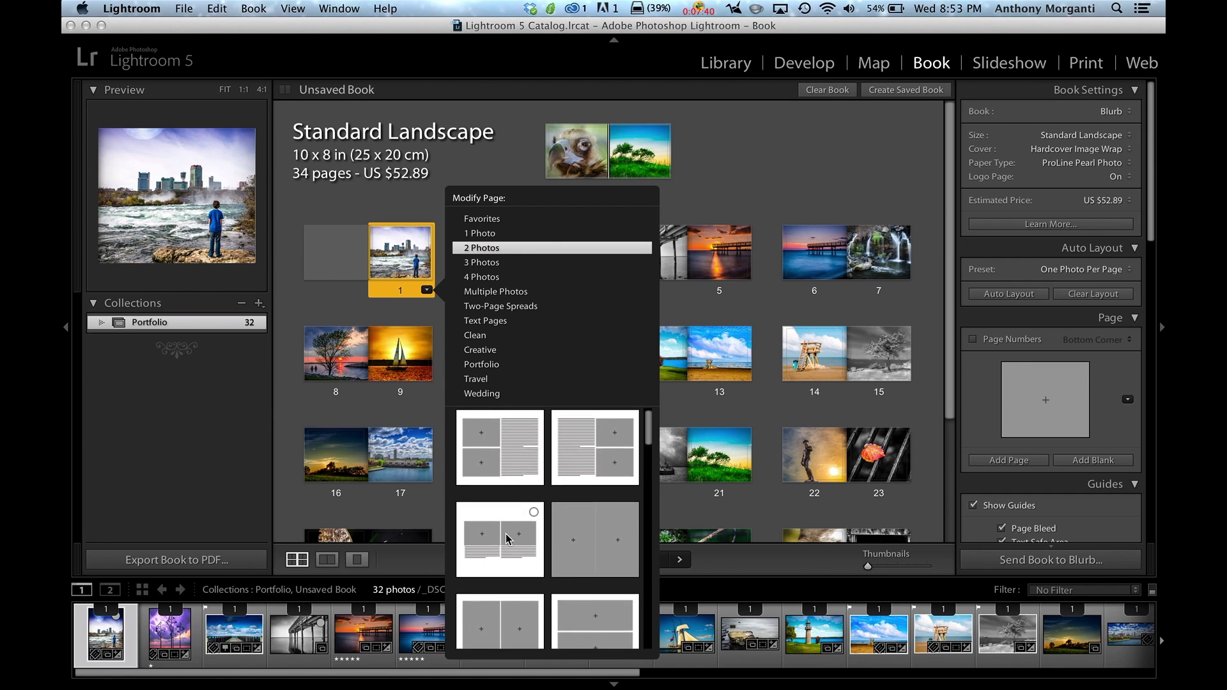
scroll(505, 534, "up", 2)
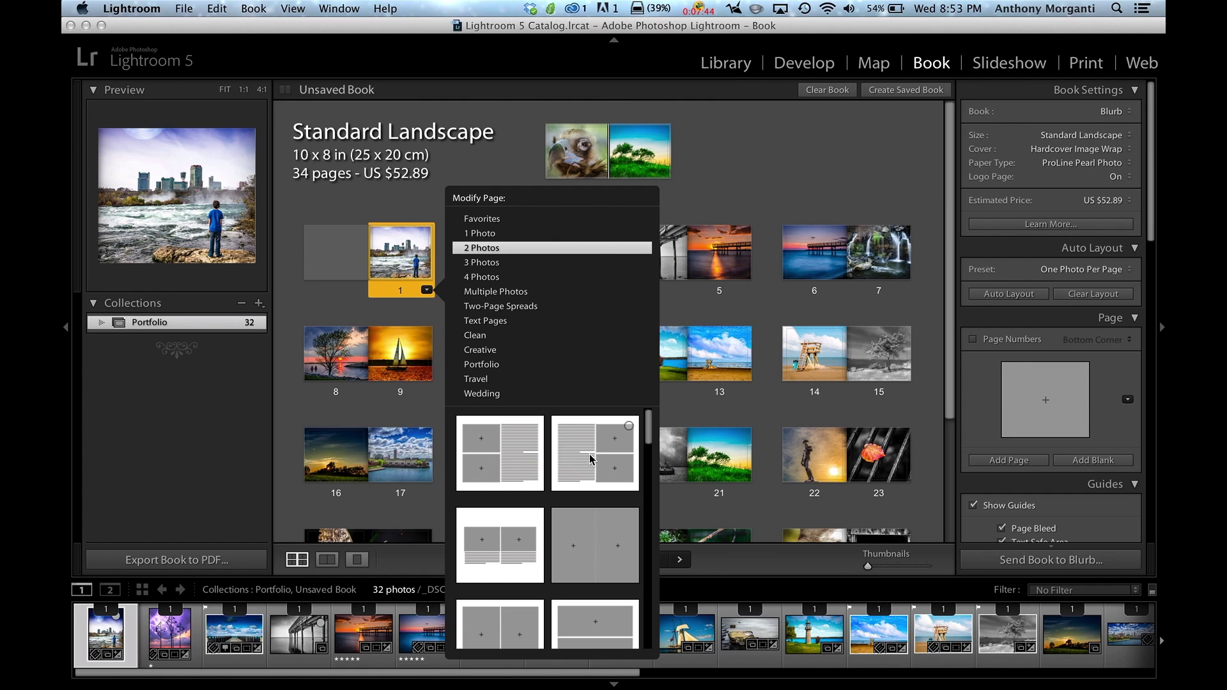
scroll(523, 538, "down", 3)
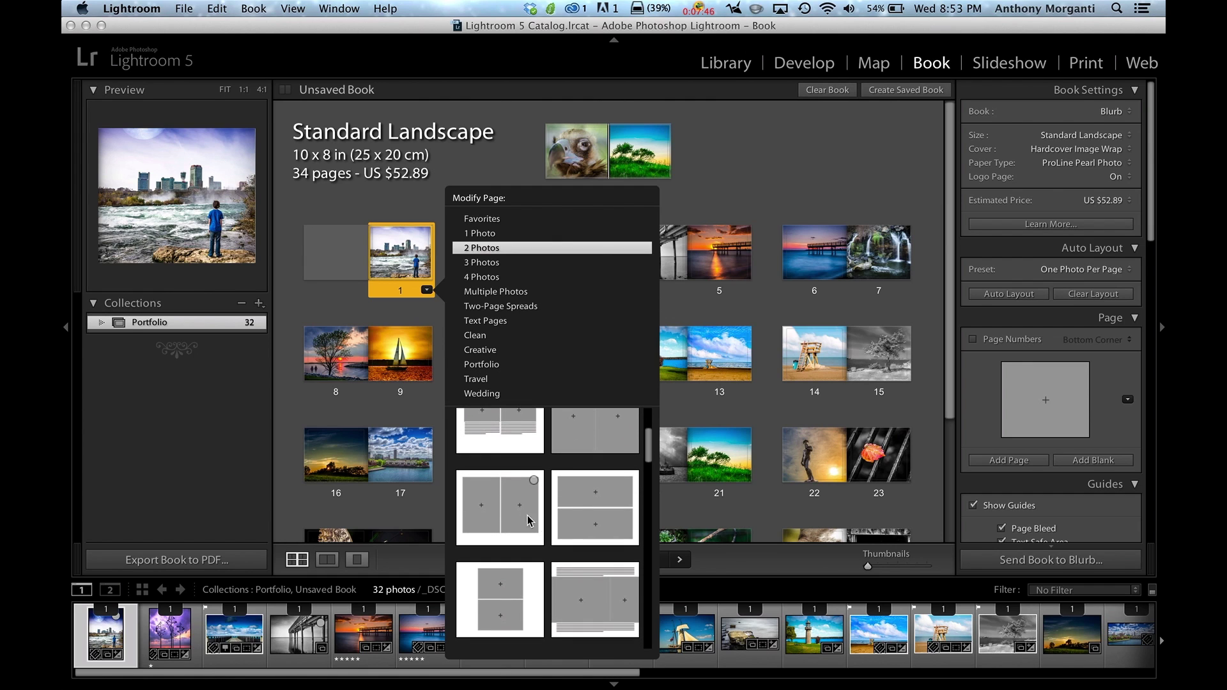
left_click(503, 517)
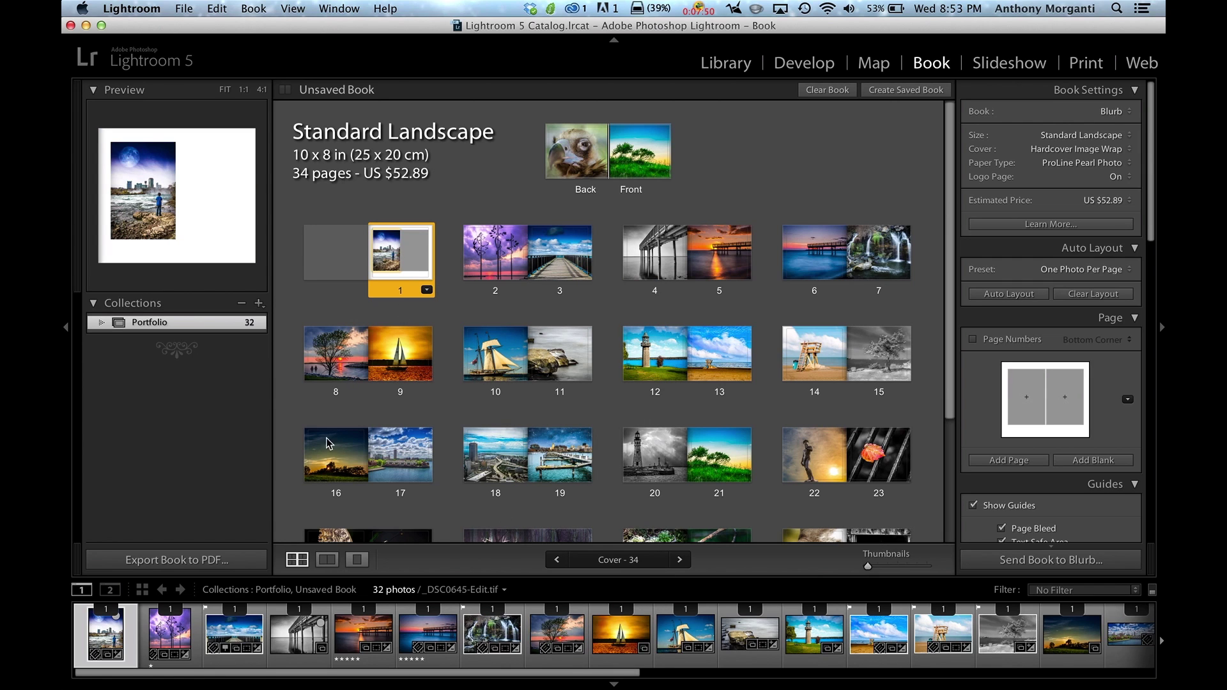
left_click(328, 560)
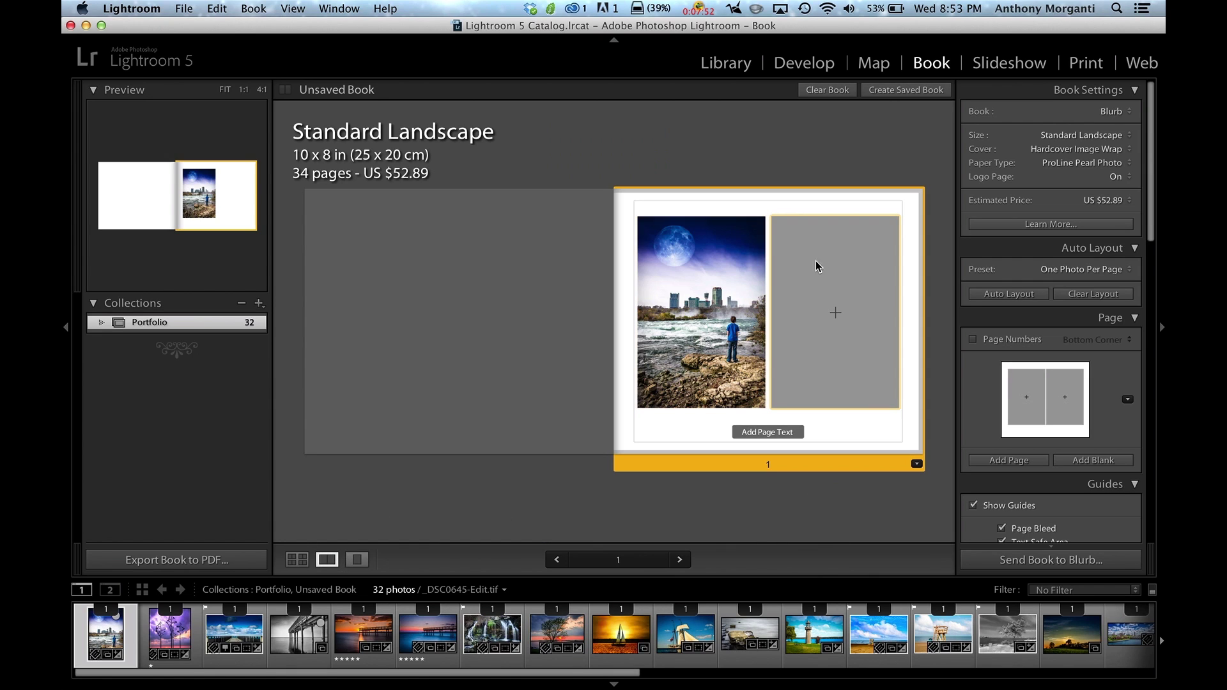
left_click(691, 313)
left_click(297, 560)
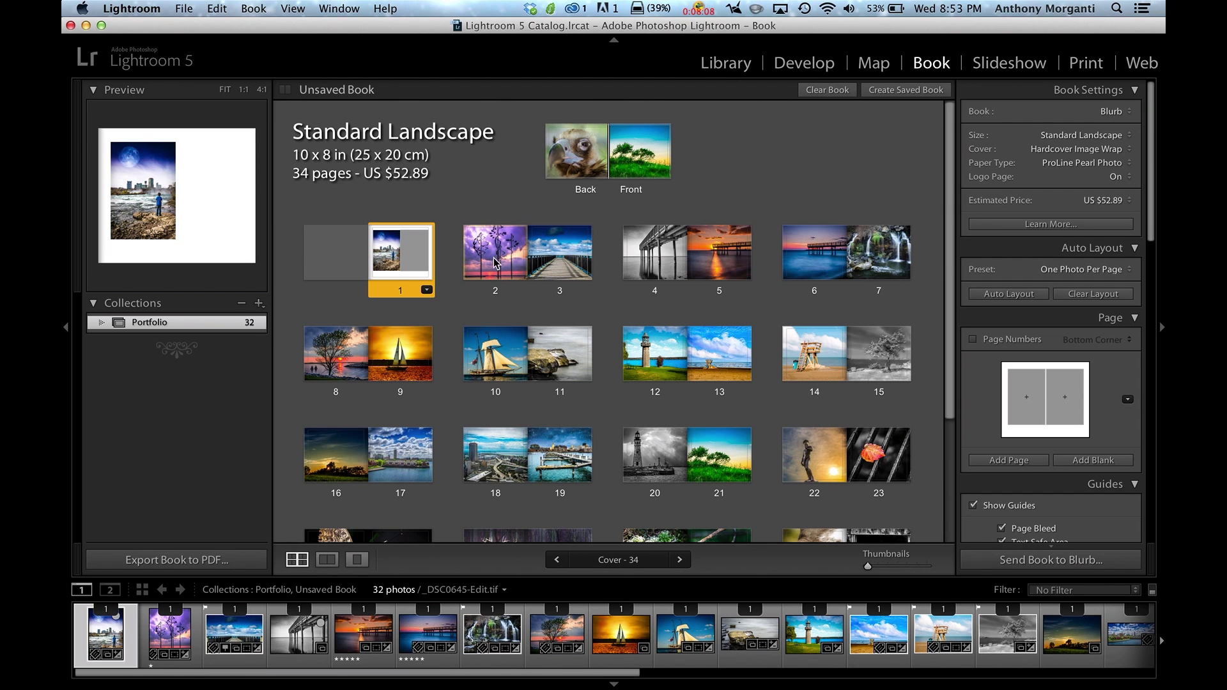
- Move the purple sunset photo from page 2 into page 1's empty cell and check the result at single-page size
left_click_drag(501, 258, 412, 258)
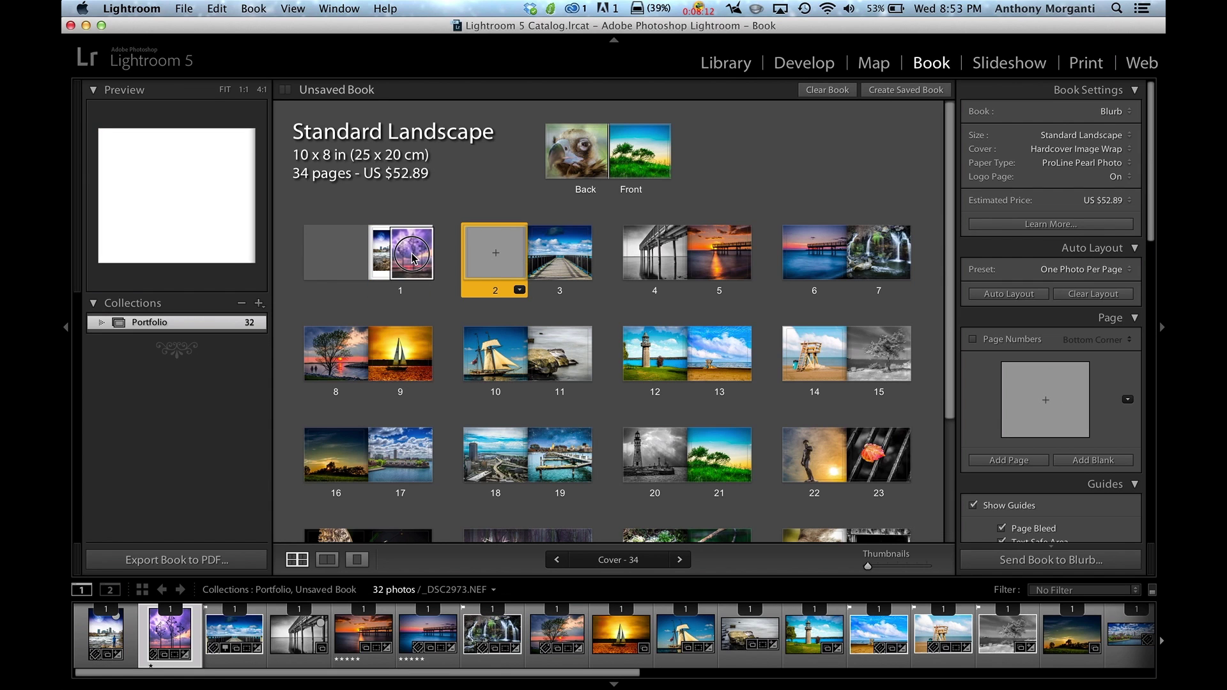
left_click(412, 259)
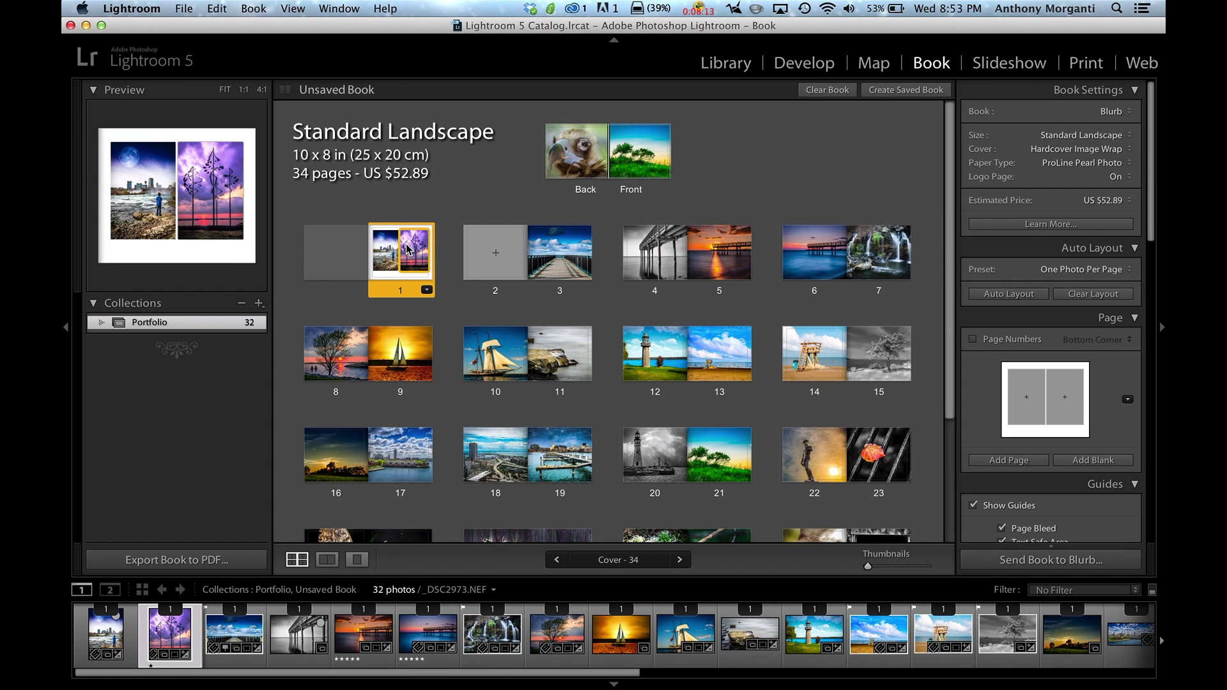
left_click(356, 560)
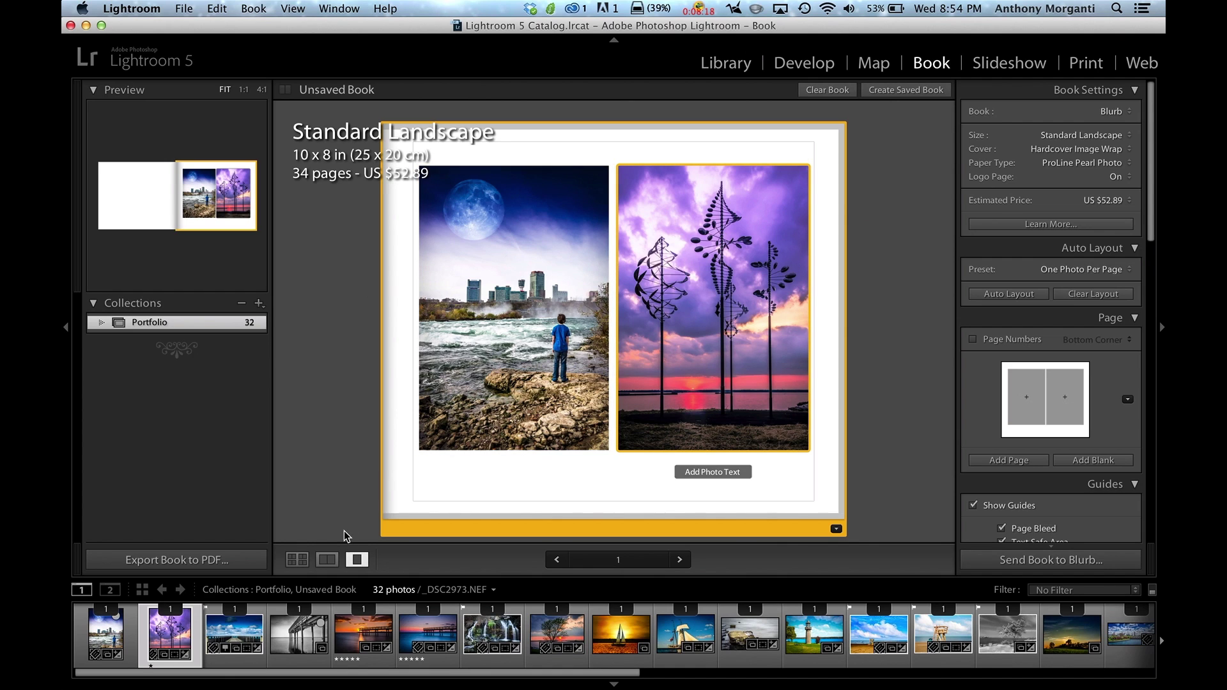
left_click(304, 560)
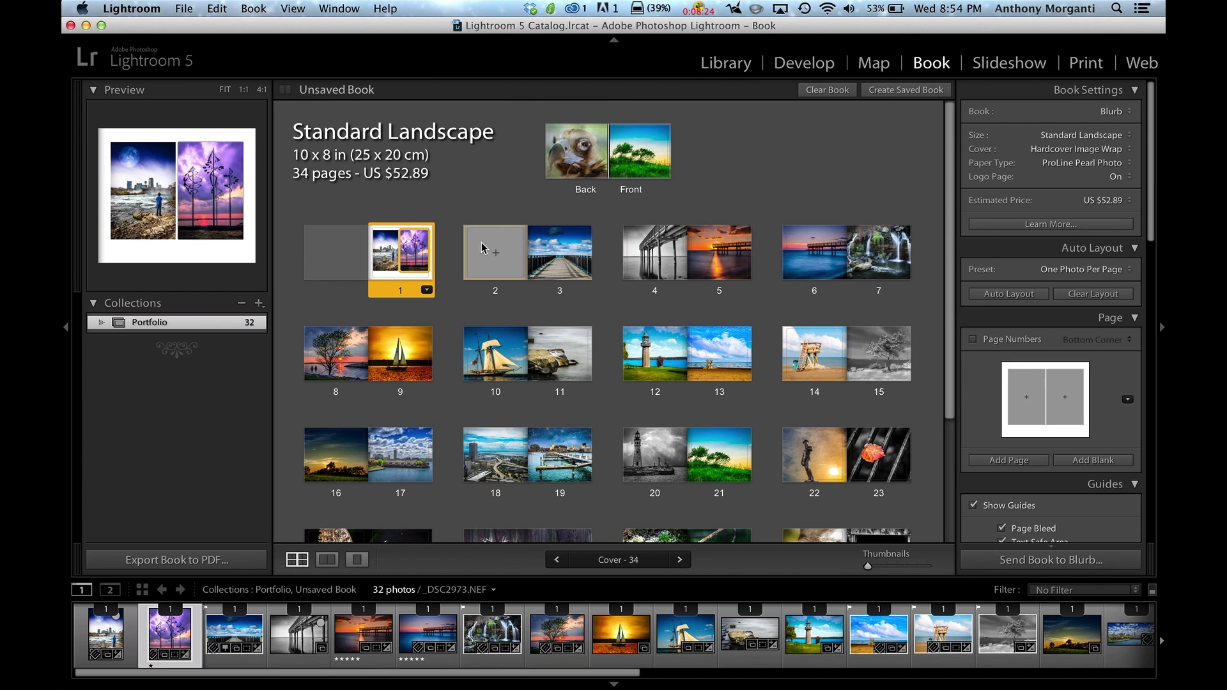
- Shift the photos on pages 3–6 to pages 2–5, and place the waterfall on page 6 and page 8's sunset tree on page 7
mouse_move(550, 253)
left_mouse_down()
mouse_move(493, 253)
mouse_move(527, 249)
left_mouse_up()
left_click_drag(645, 253, 561, 252)
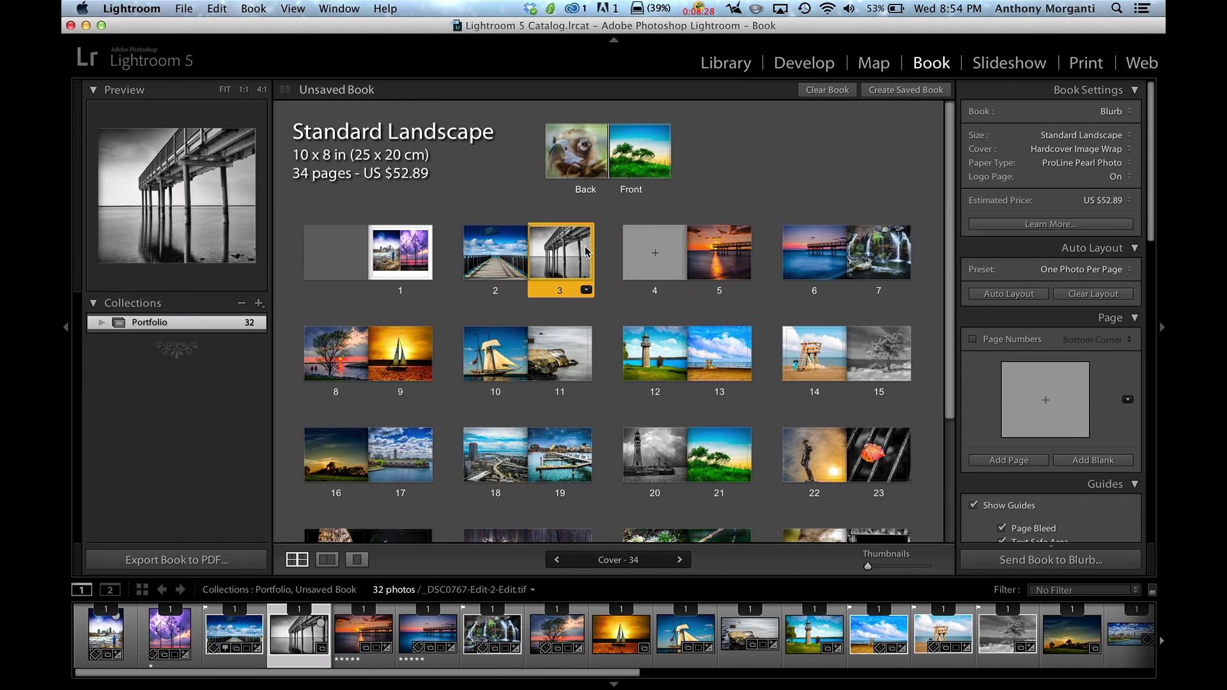
left_click_drag(721, 256, 671, 259)
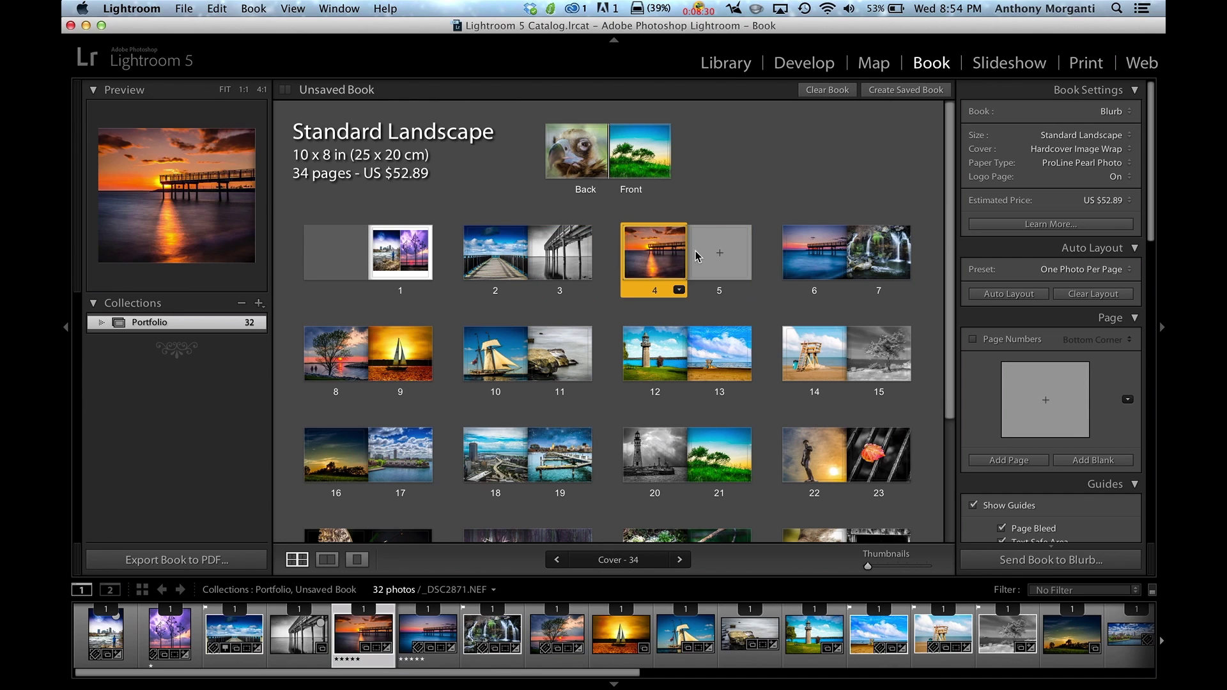
left_click_drag(813, 243, 719, 252)
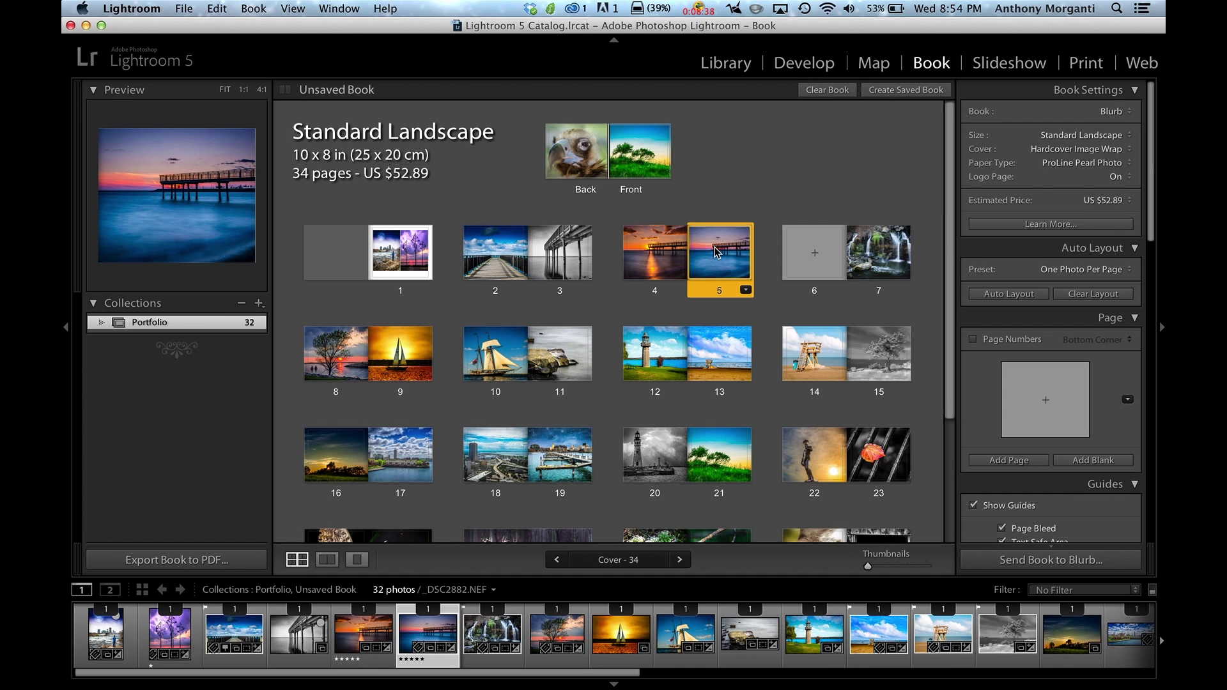
left_click_drag(335, 355, 825, 262)
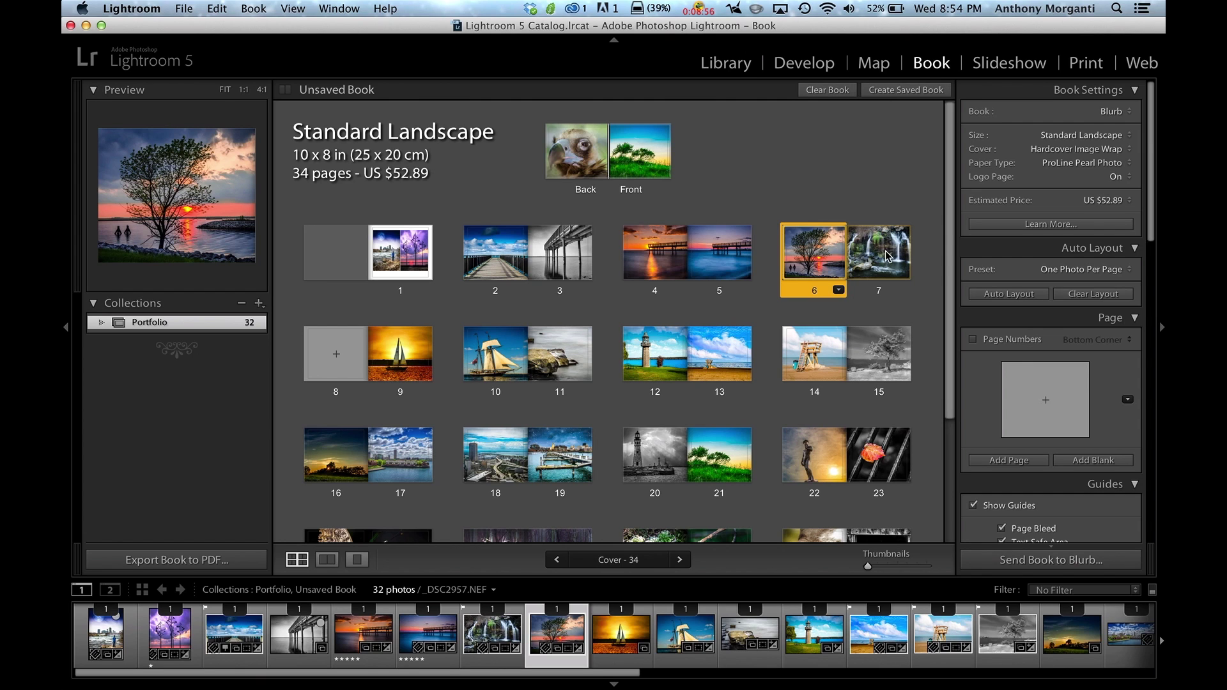
left_click_drag(825, 250, 894, 257)
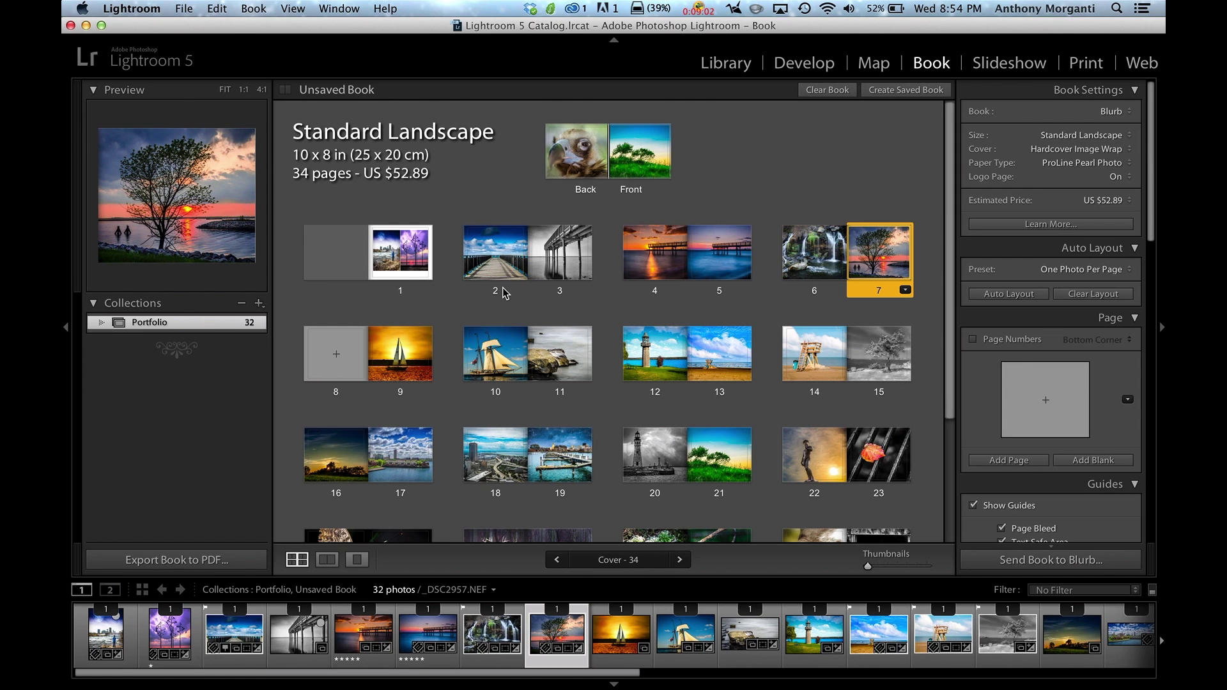
- Move the ships to pages 8 and 9, the rocky shore and lighthouse to 10 and 11, the lifeguard chair to 12, and page 16's sunset to 14
left_click_drag(401, 358, 358, 355)
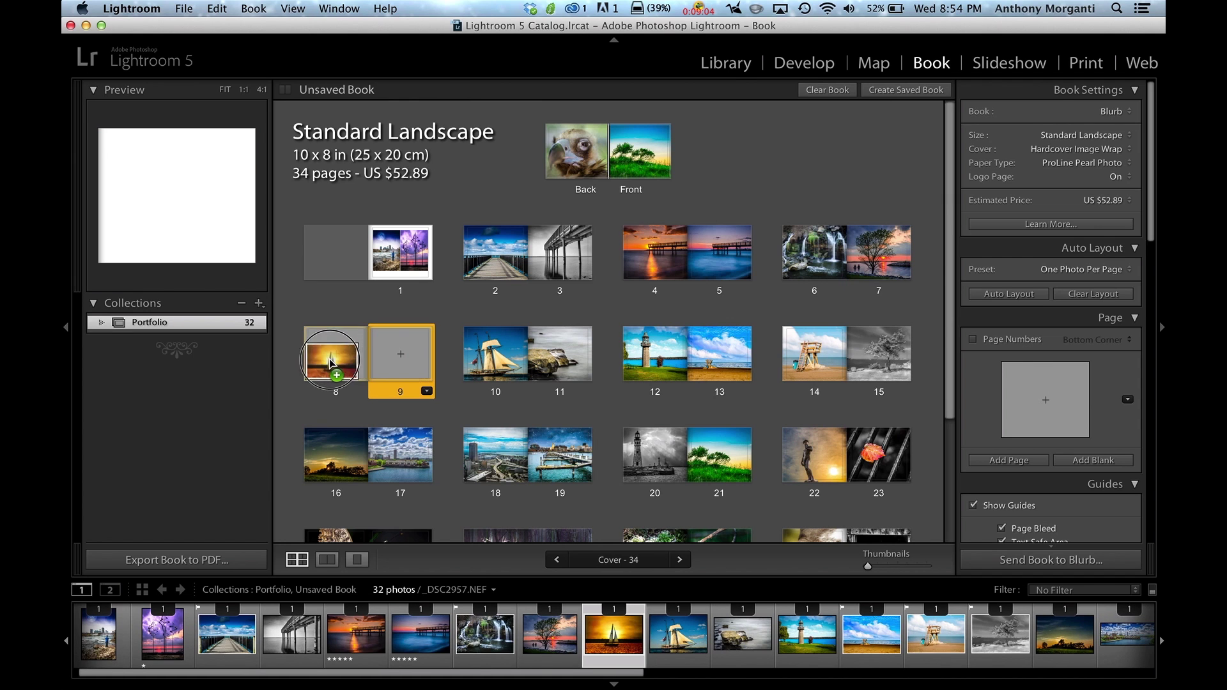
left_click_drag(483, 358, 396, 358)
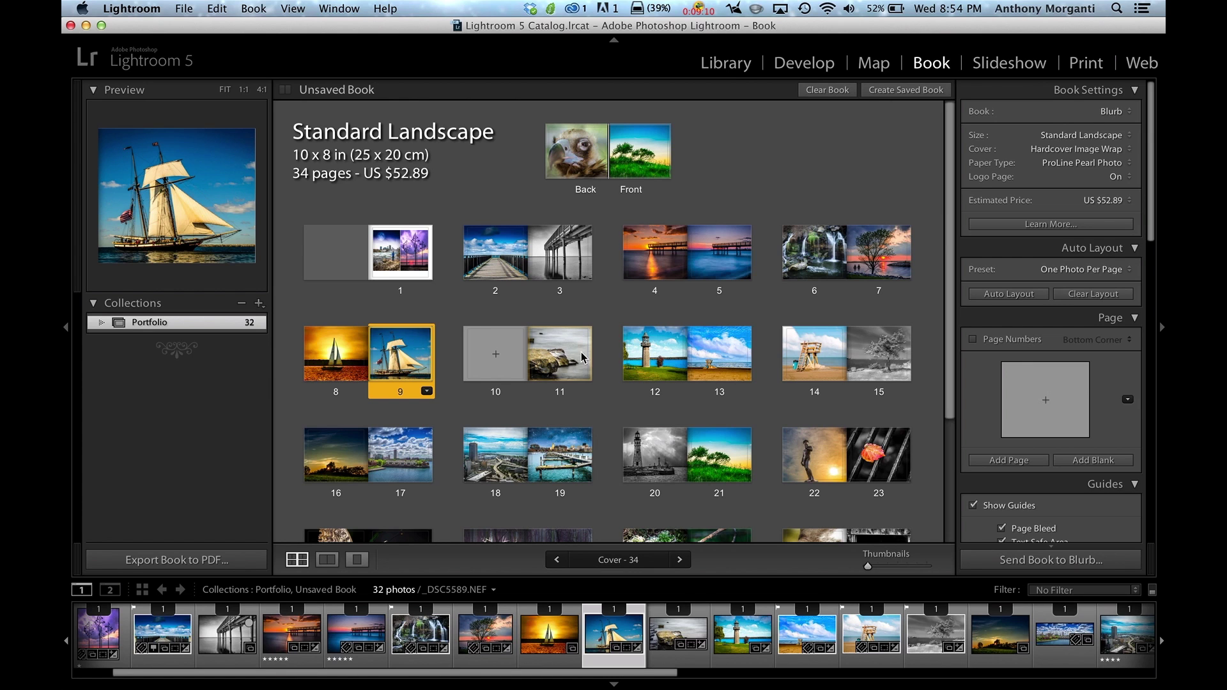
left_click_drag(565, 360, 492, 362)
left_click_drag(655, 353, 557, 348)
left_click_drag(815, 358, 651, 363)
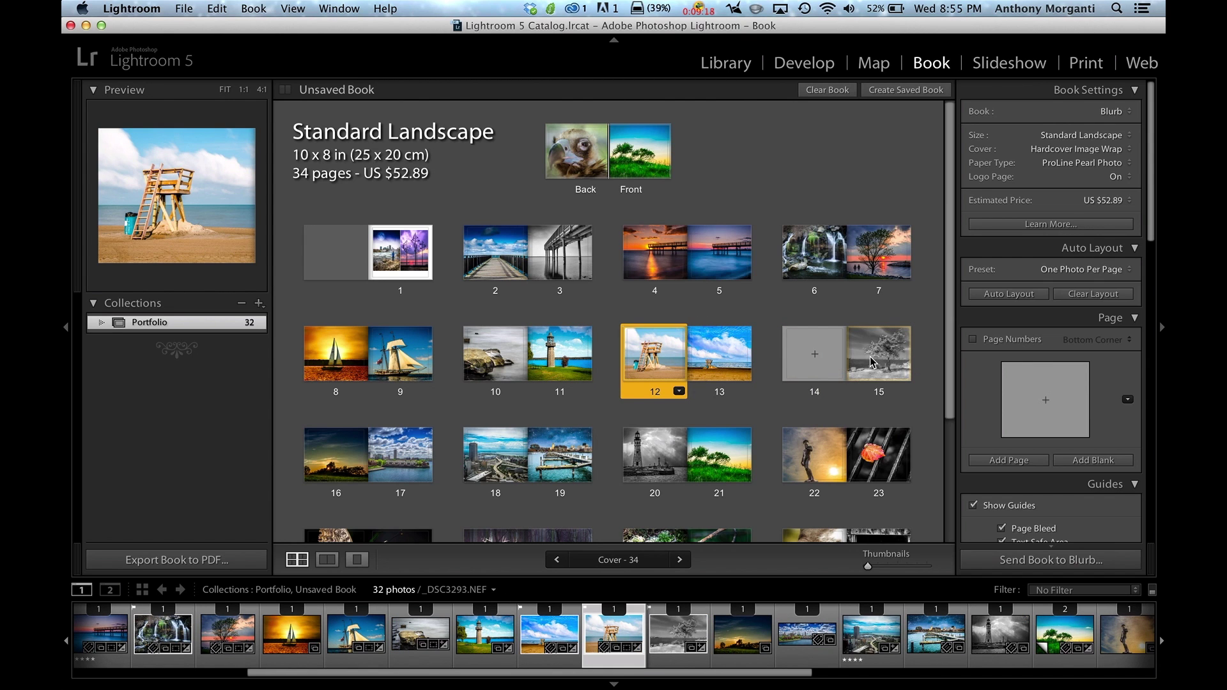
left_click_drag(335, 455, 808, 355)
- Zoom the waterfront panorama on page 17 out to 0% in single-page view, zoom it back to fill its cell and return to the overview
scroll(588, 435, "down", 3)
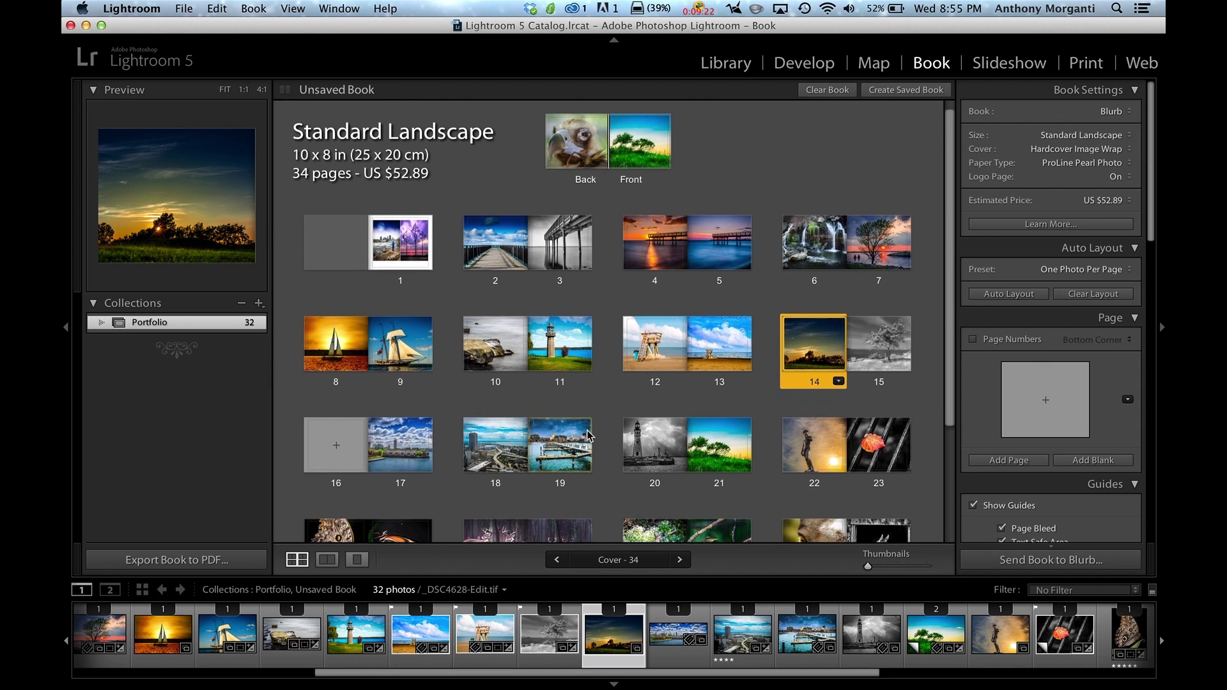
scroll(587, 435, "down", 2)
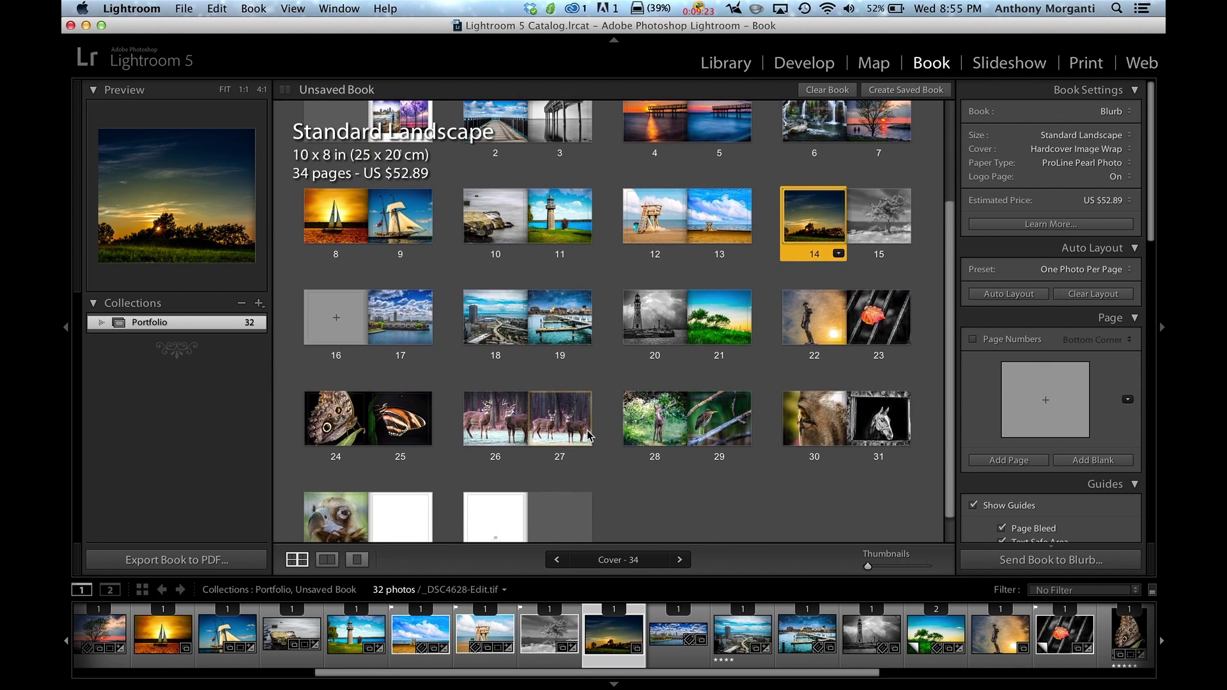
left_click(387, 315)
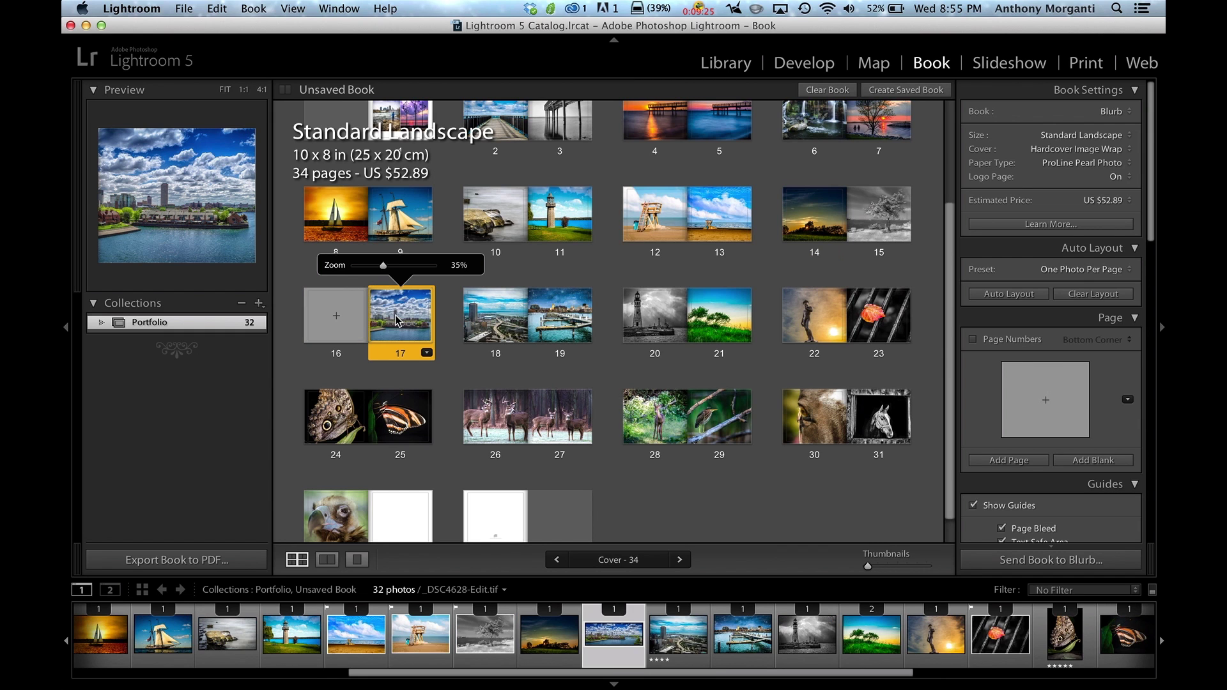
left_click(356, 559)
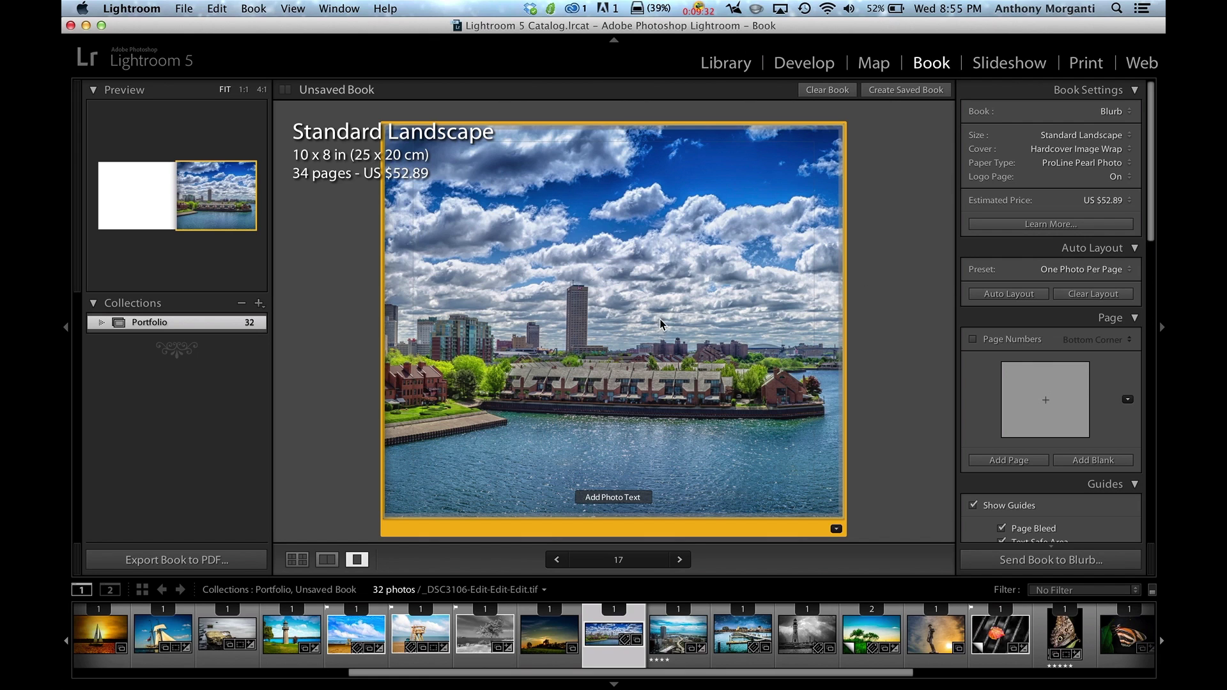
left_click(631, 231)
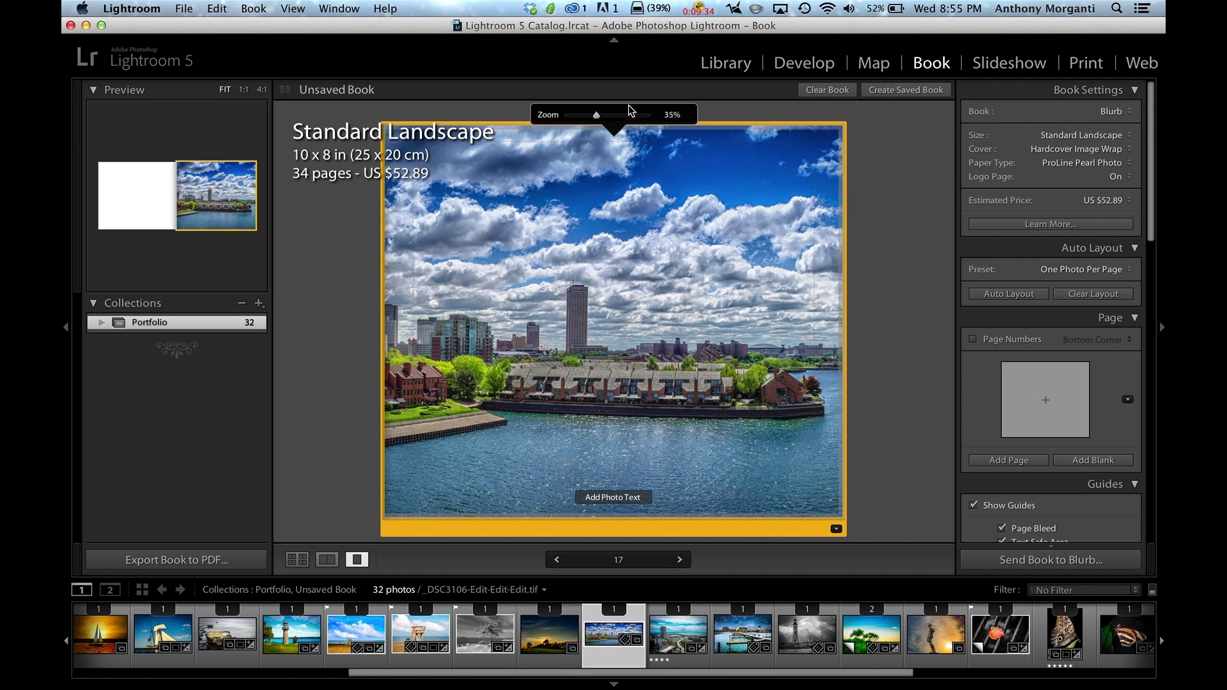
left_click_drag(594, 118, 555, 115)
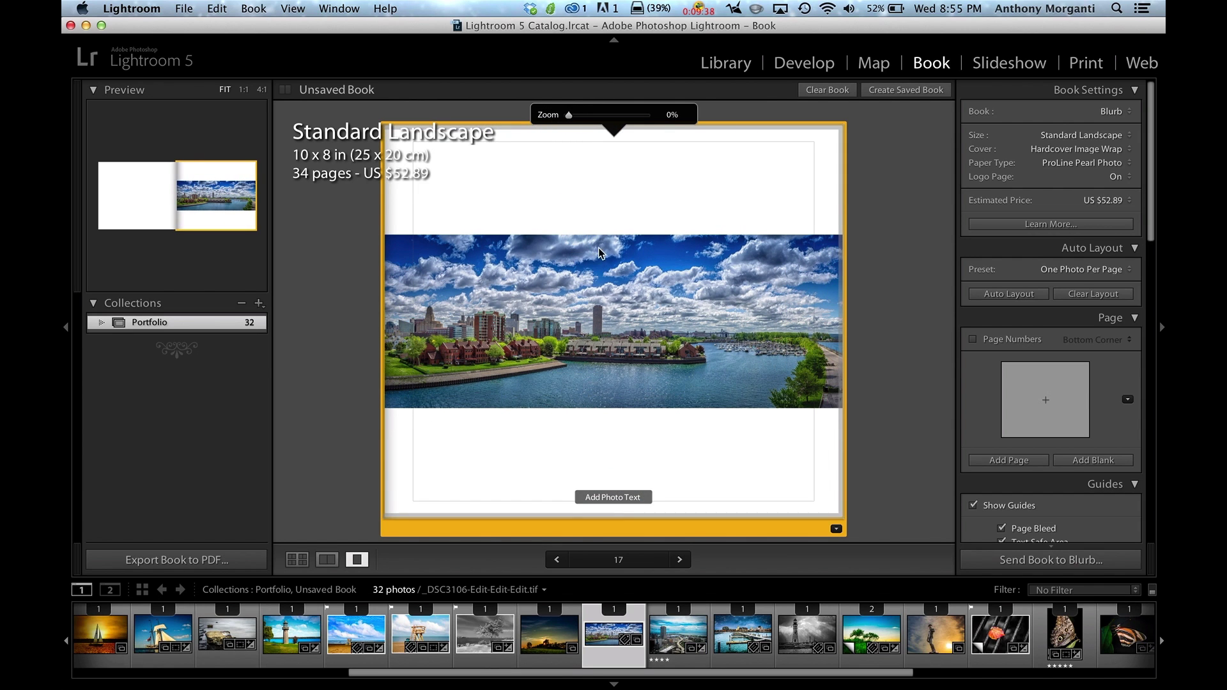
right_click(612, 277)
left_click(664, 277)
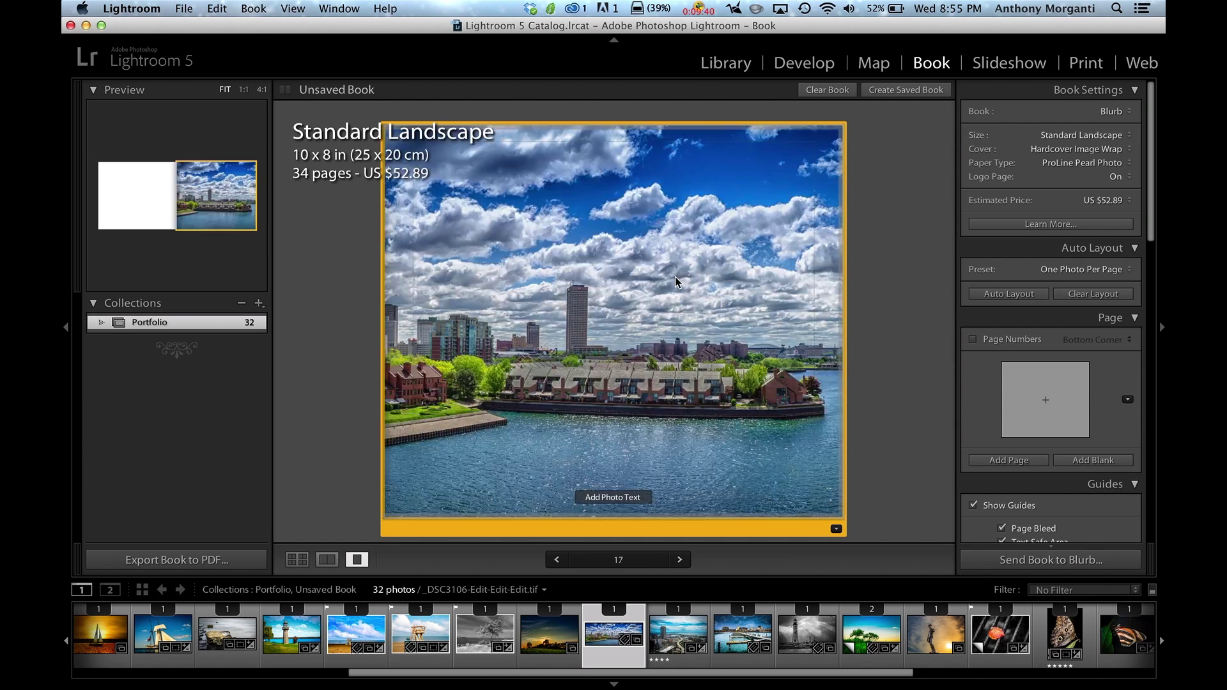
left_click(297, 560)
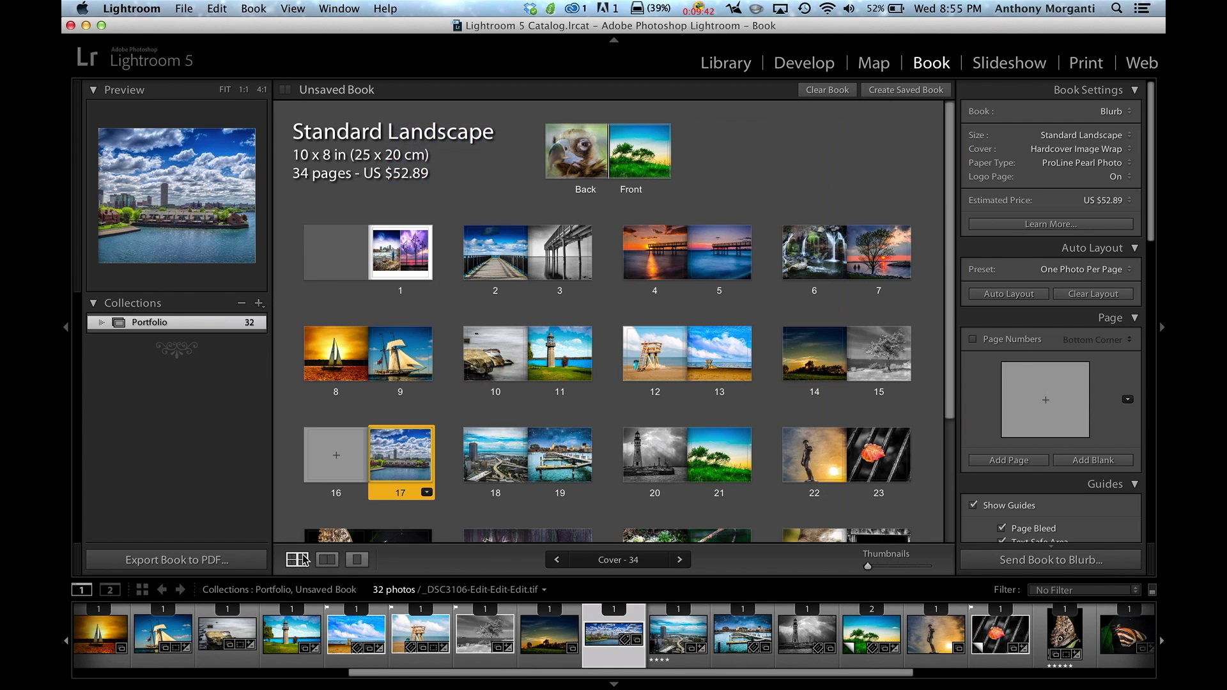
- Move the waterfront panorama from page 17 to the empty page 16
left_click(396, 237)
left_click(389, 444)
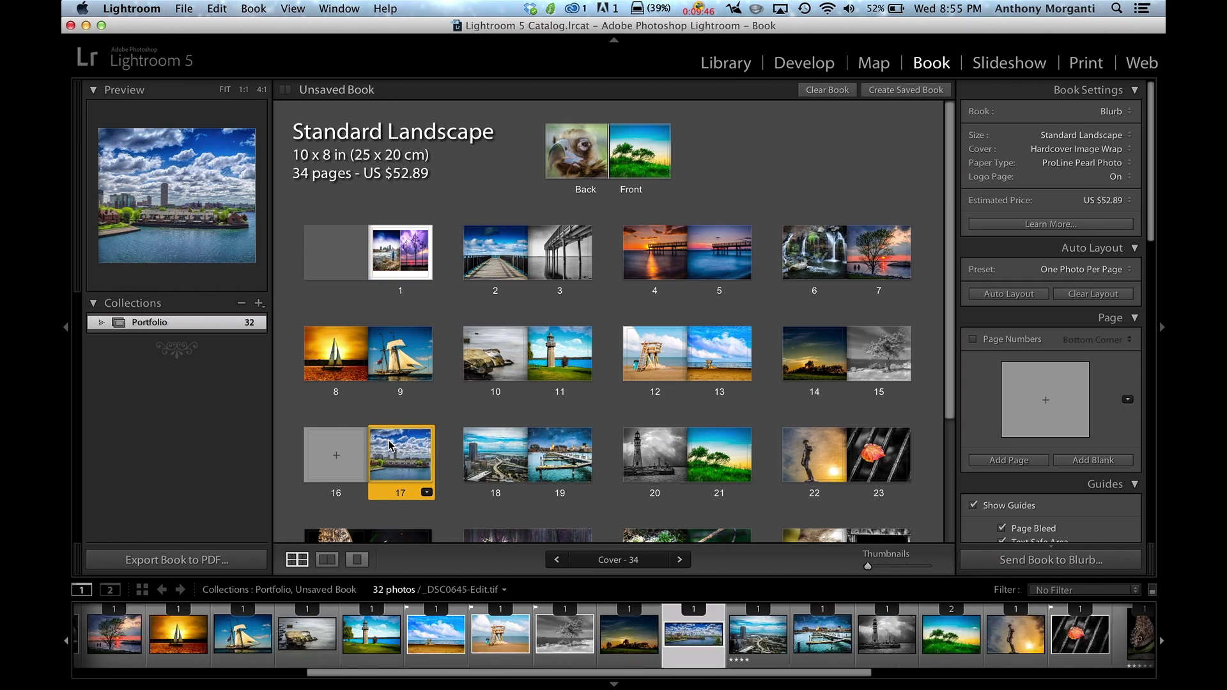
left_click_drag(388, 444, 350, 452)
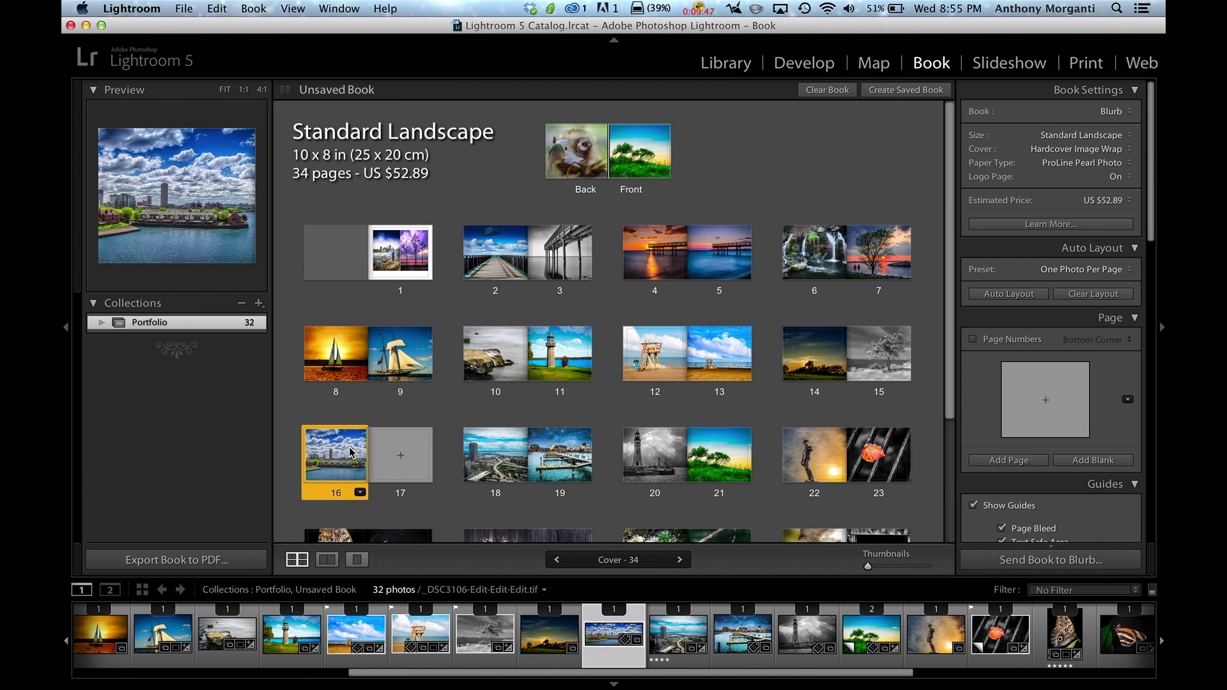
- Apply the full-bleed single-photo Two-Page Spreads layout to page 16, check the panorama in spread view and return to the multi-page overview
left_click(360, 493)
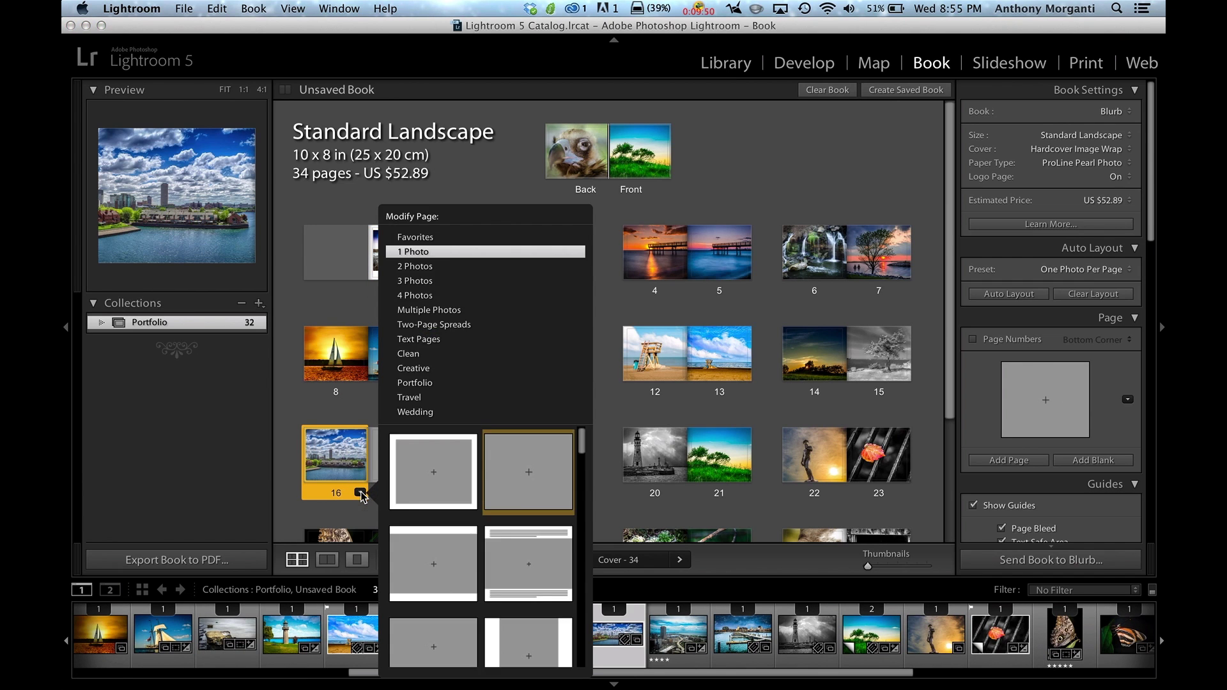
left_click(426, 325)
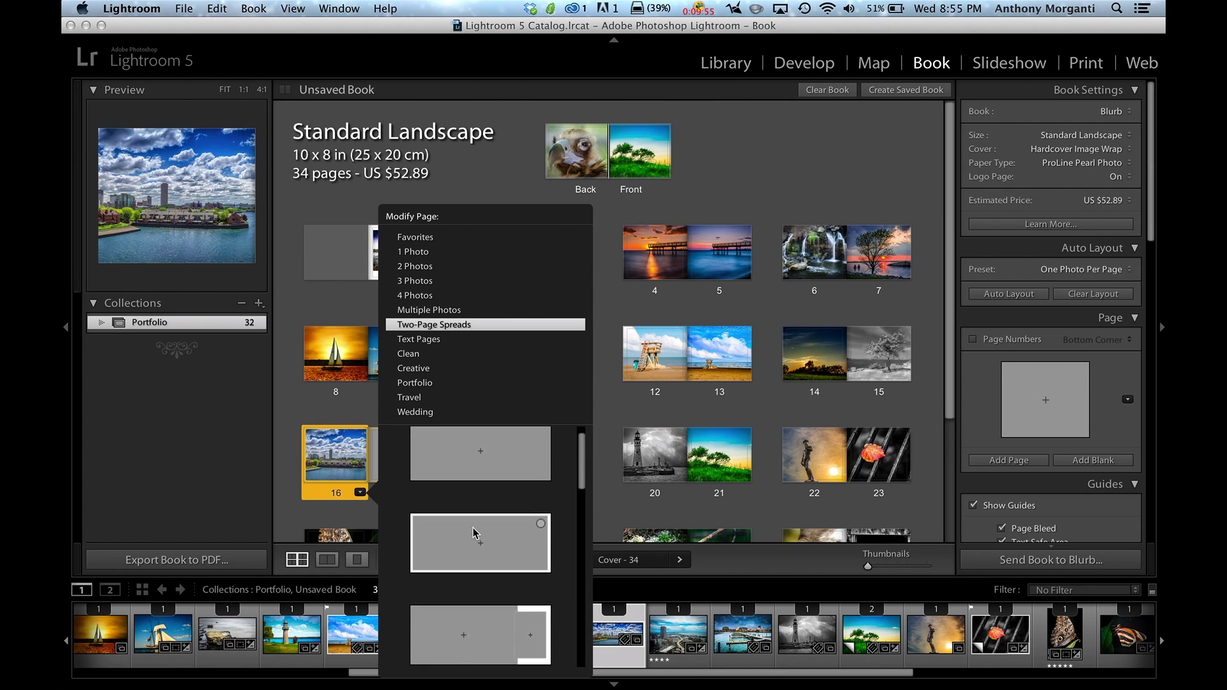
left_click(481, 469)
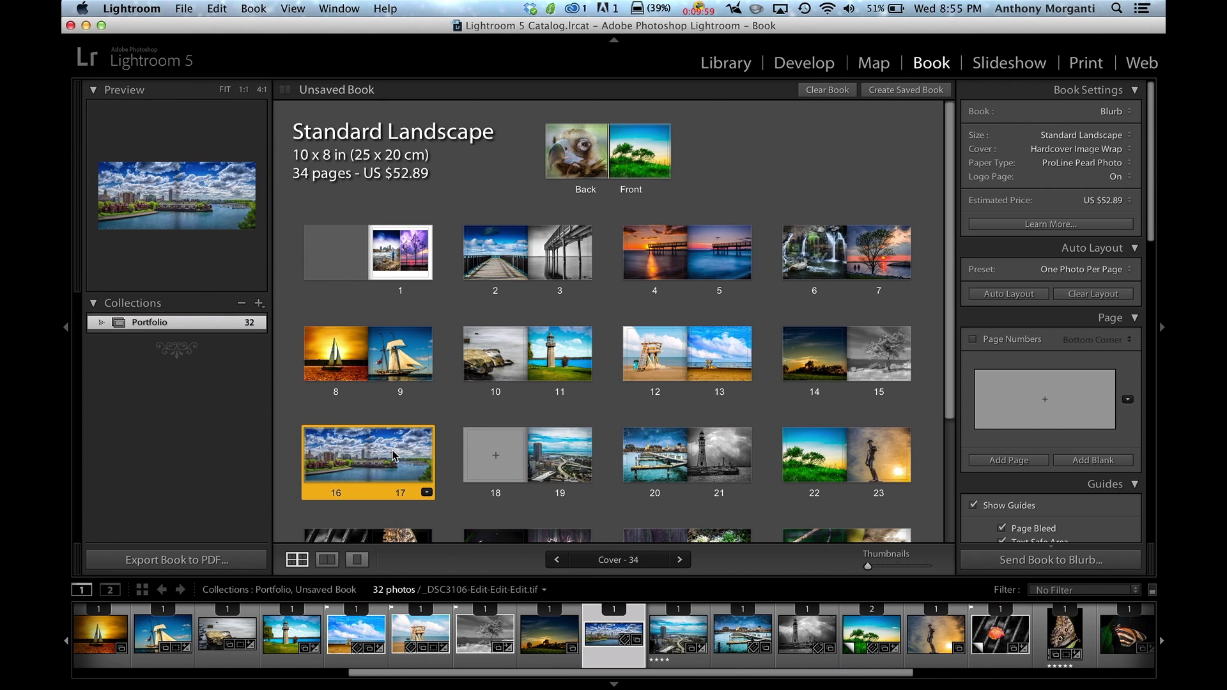
left_click(327, 560)
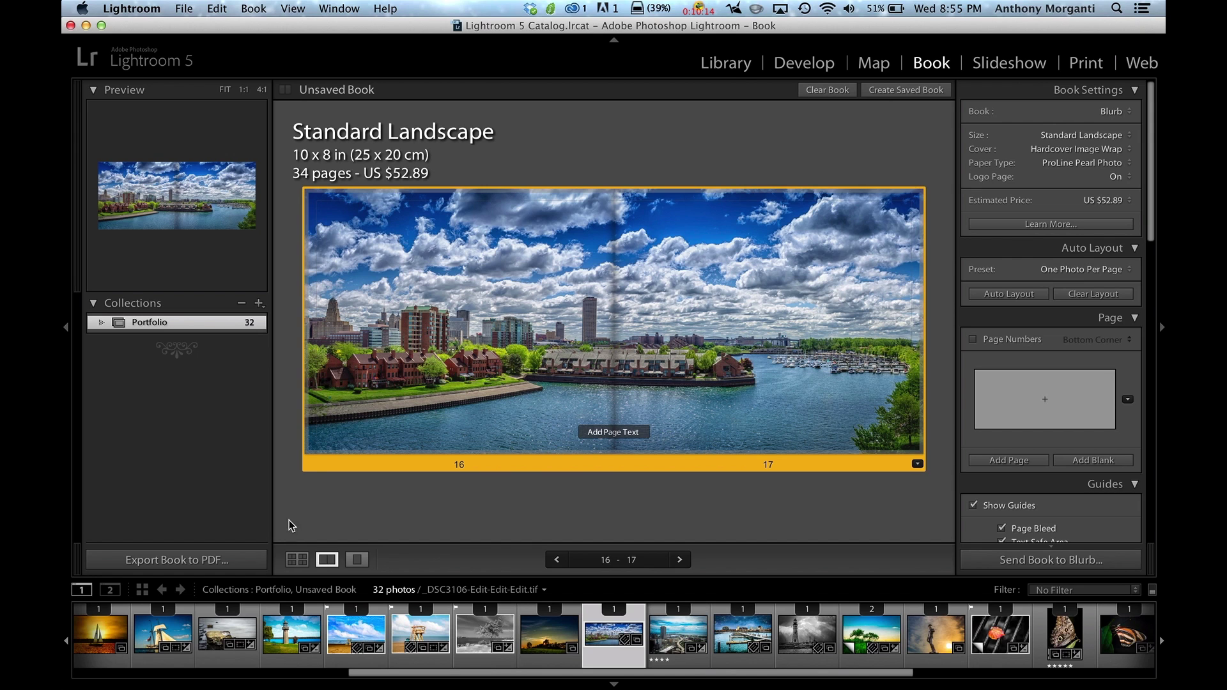
left_click(298, 560)
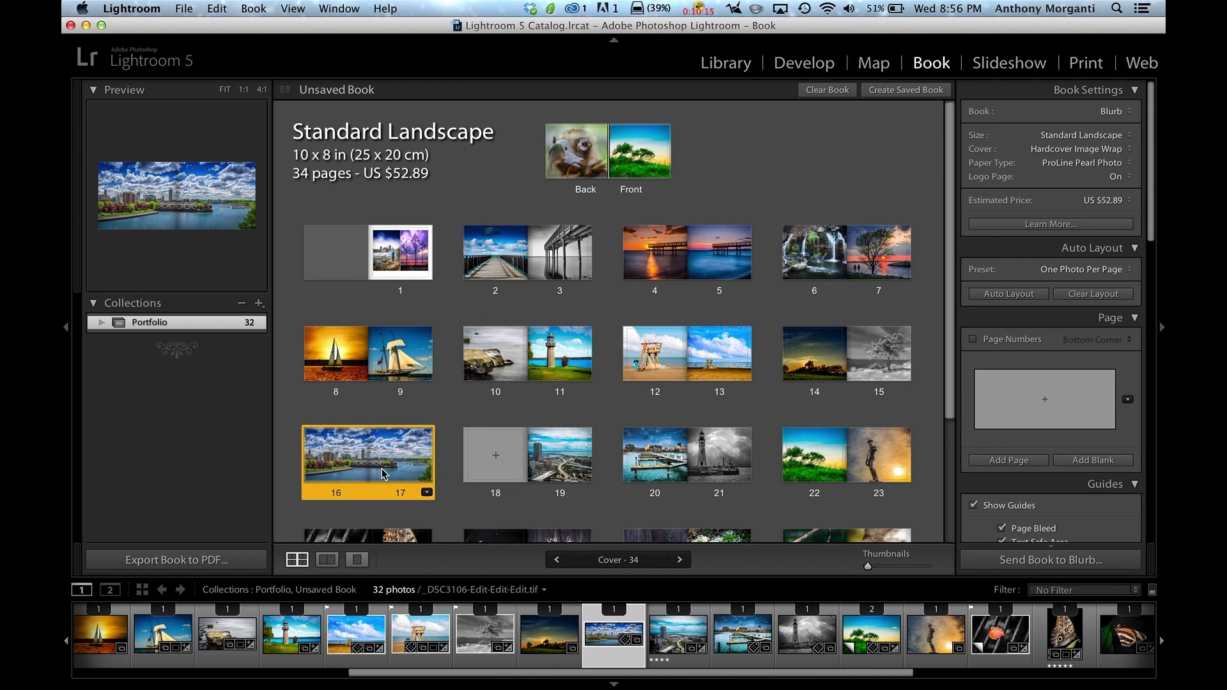
- Move the aerial city photo from page 19 to page 18 and the snowy marina photo from page 20 to page 19
left_click(553, 454)
left_click_drag(553, 454, 495, 454)
left_click(649, 452)
left_click_drag(650, 453, 560, 453)
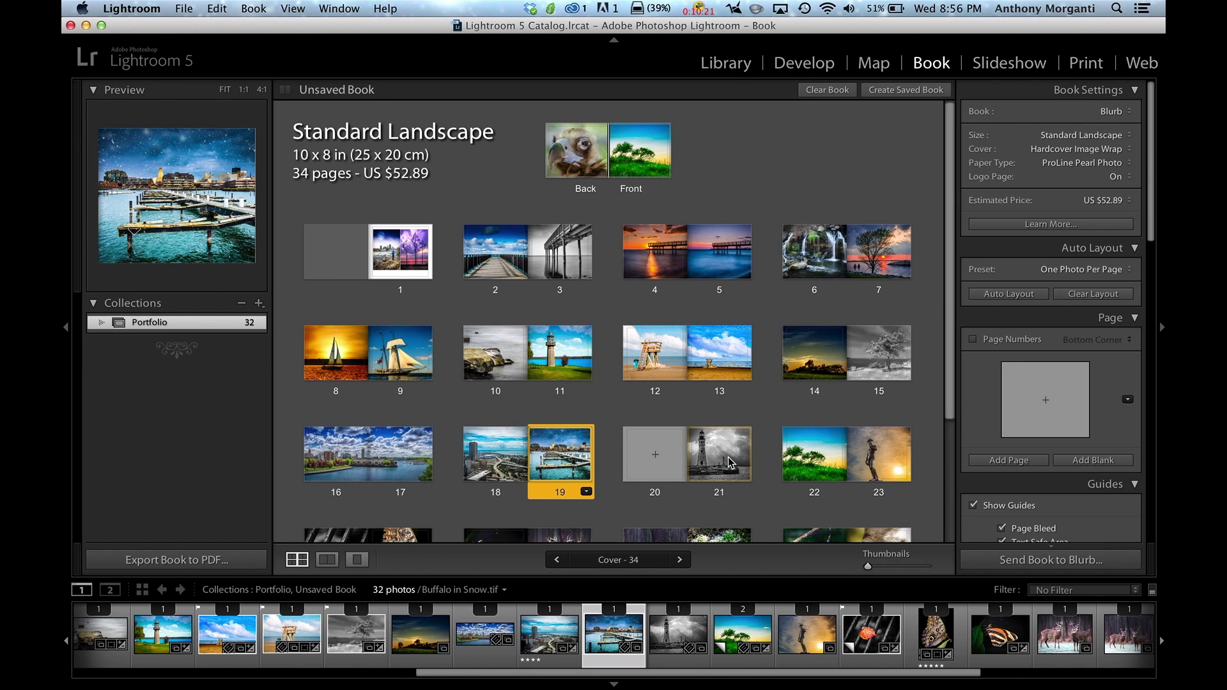
- Move the black-and-white lighthouse to page 20, the green trees to 21, the statue to 22 and the red leaf to 23
scroll(673, 433, "down", 5)
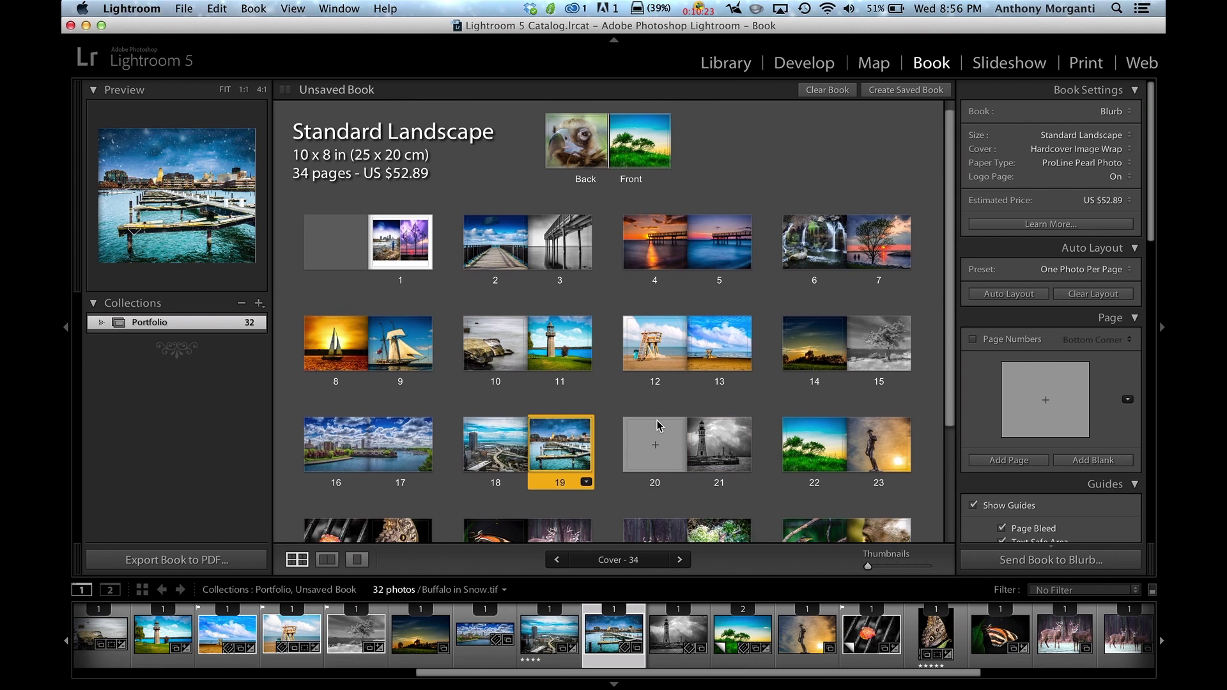
left_click_drag(749, 305, 656, 319)
left_click_drag(817, 326, 721, 327)
left_click_drag(327, 435, 813, 315)
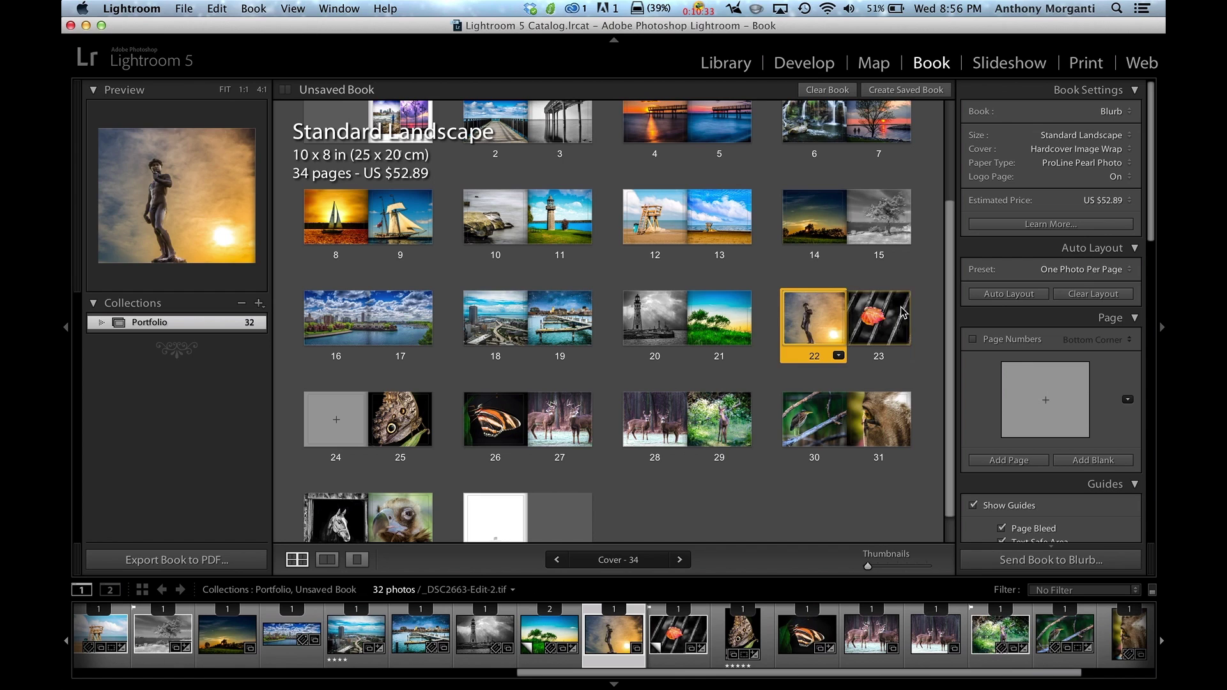
- Move the orange butterfly to page 24, the deer photos to 26 through 28, the heron to 29 and the two horse photos to 30 and 31
left_click_drag(498, 427, 332, 415)
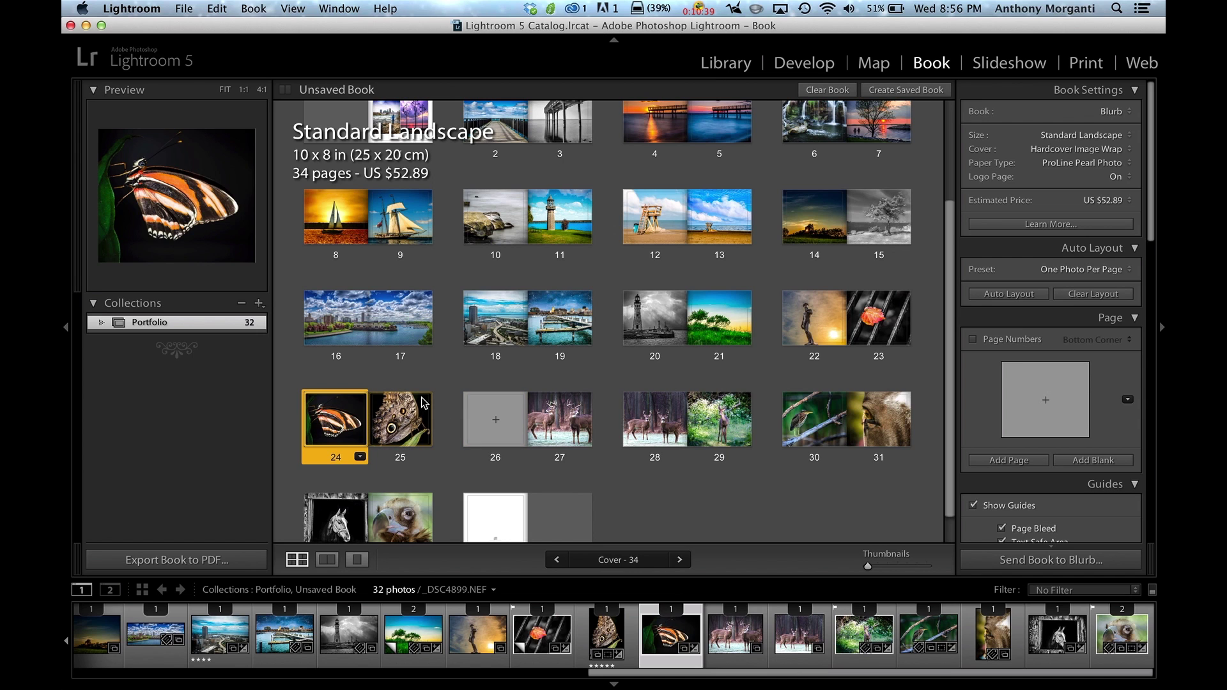
scroll(655, 380, "down", 1)
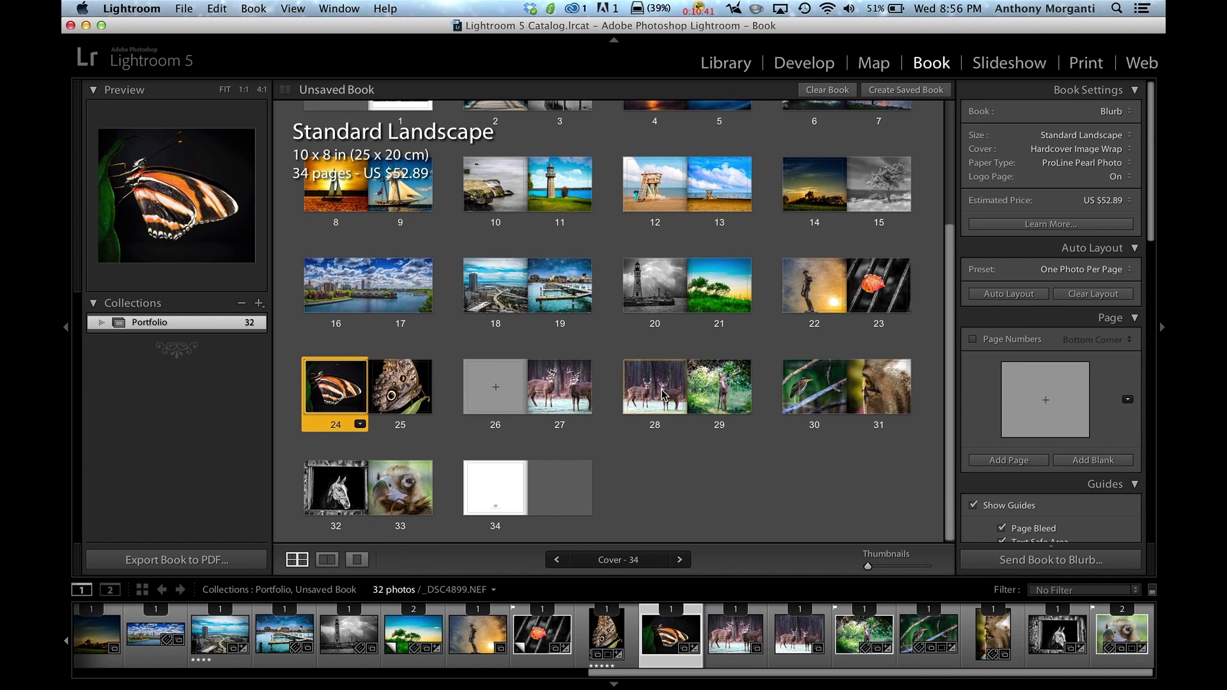
left_click_drag(551, 389, 505, 386)
left_click_drag(655, 386, 562, 396)
left_click_drag(719, 387, 665, 383)
left_click_drag(812, 387, 716, 399)
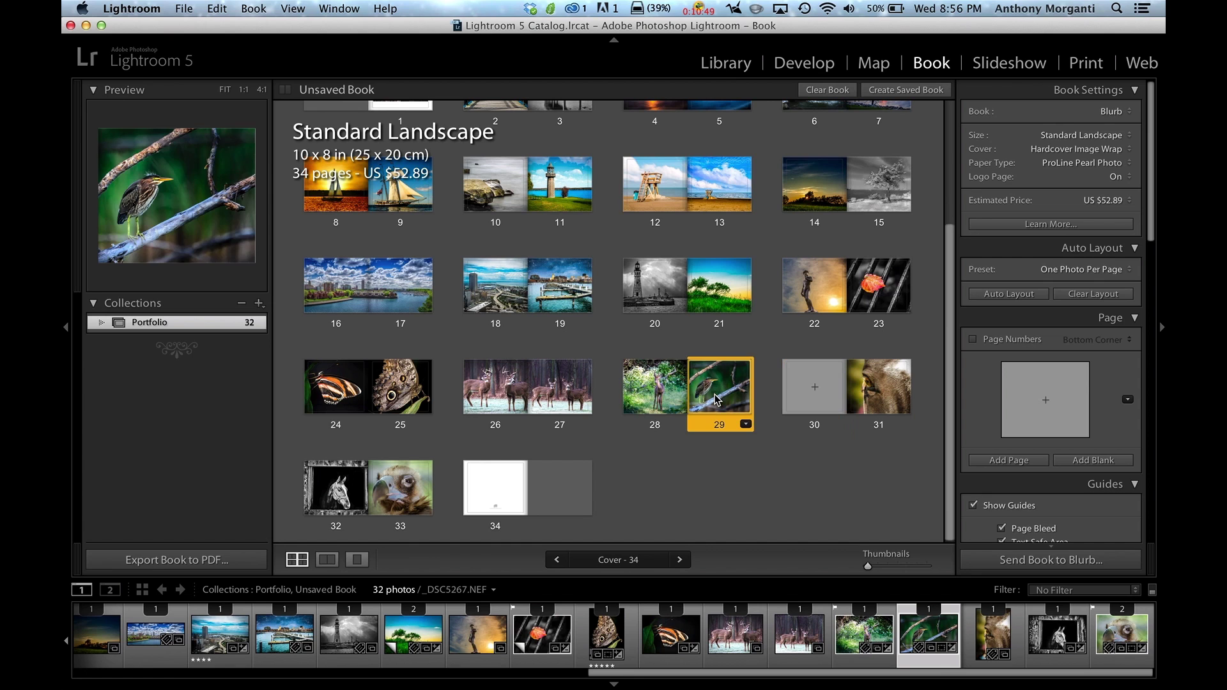
left_click_drag(335, 487, 812, 391)
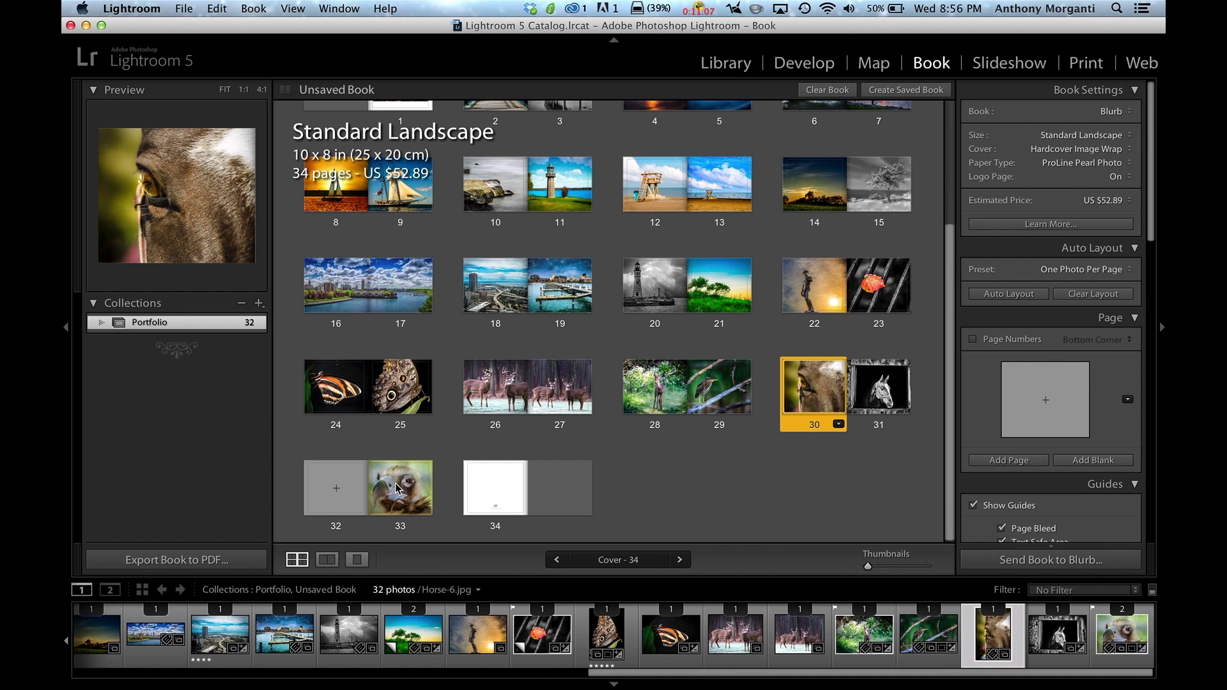
- Check the back cover for the bird photo, then remove pages 32 and 33 from the book
scroll(396, 485, "up", 3)
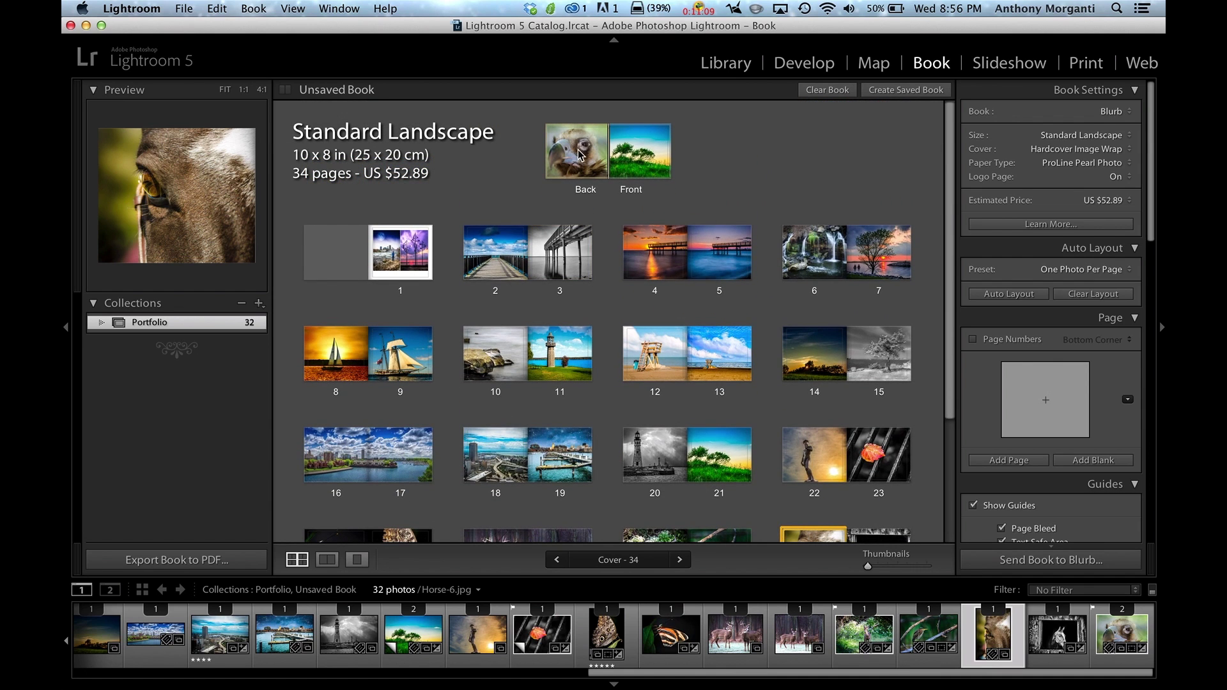
scroll(438, 488, "down", 3)
scroll(408, 483, "up", 1)
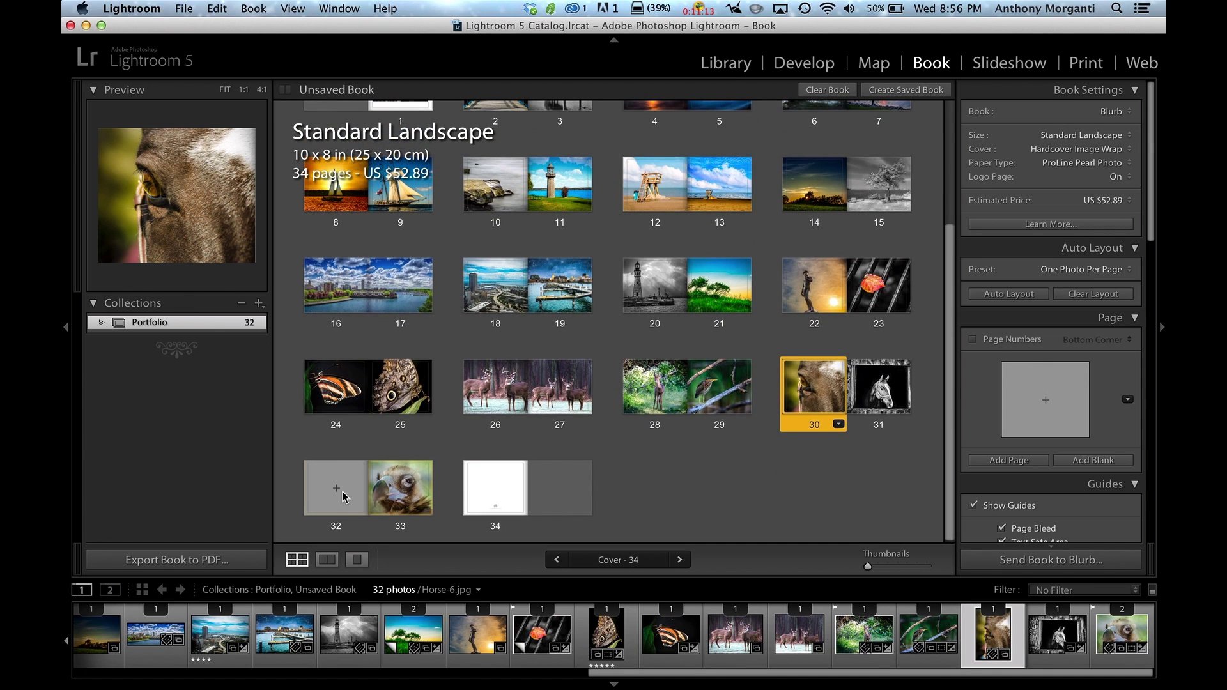
left_click(356, 492)
left_click(397, 484)
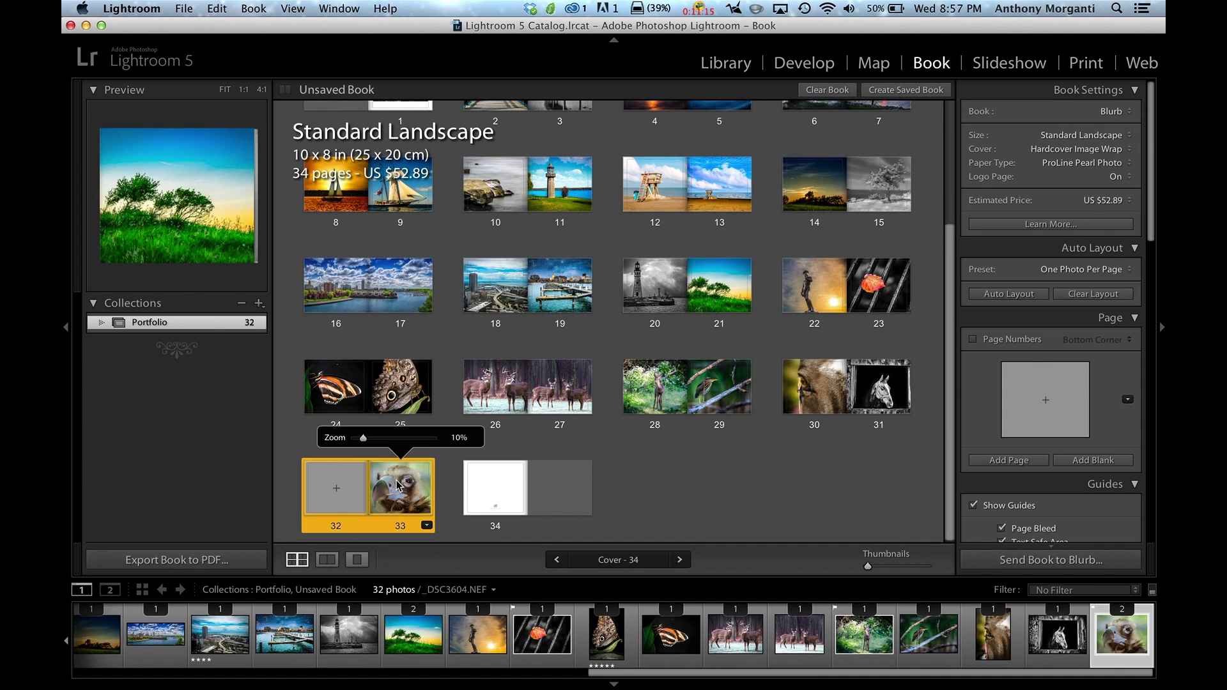
right_click(398, 484)
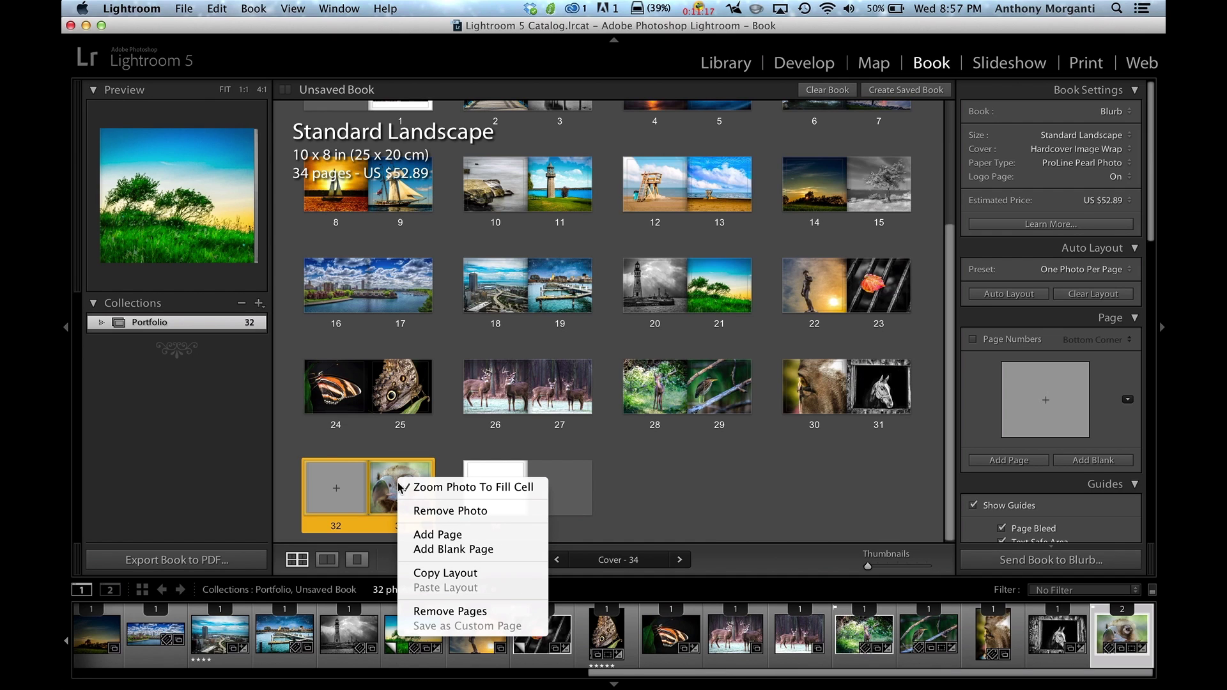
left_click(441, 611)
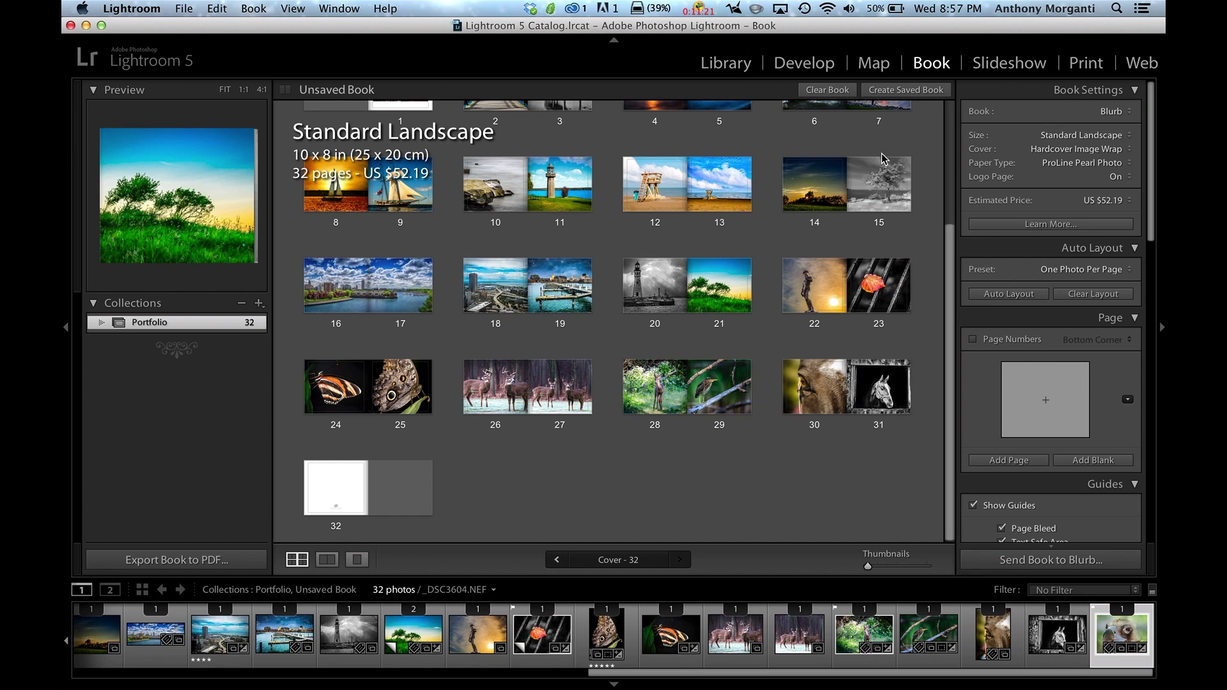
- Review the page order and open the final logo page, page 32, in single-page view
scroll(726, 214, "up", 5)
scroll(726, 214, "down", 5)
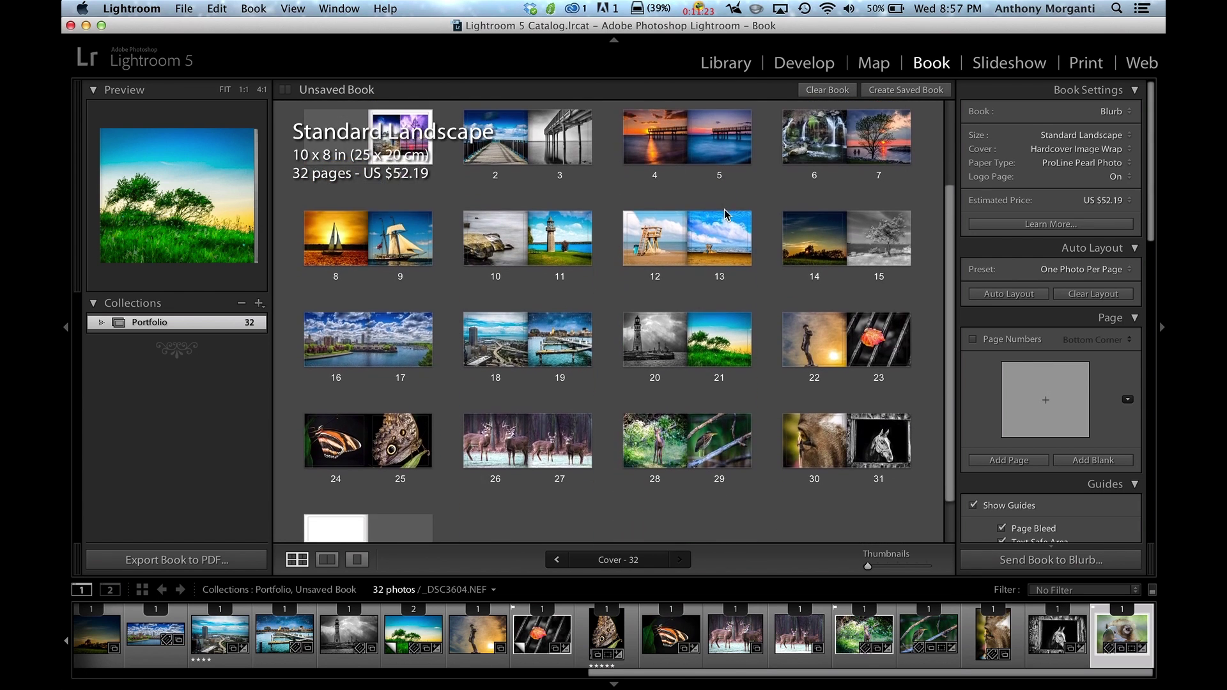
left_click(331, 486)
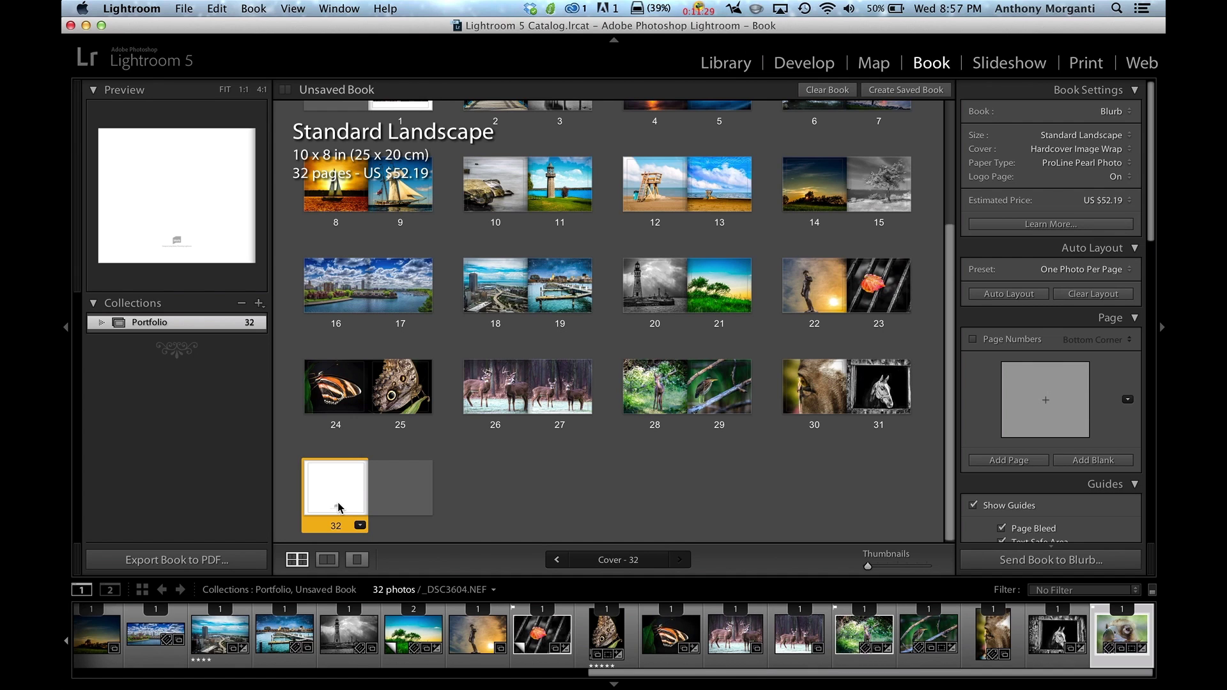
left_click(359, 559)
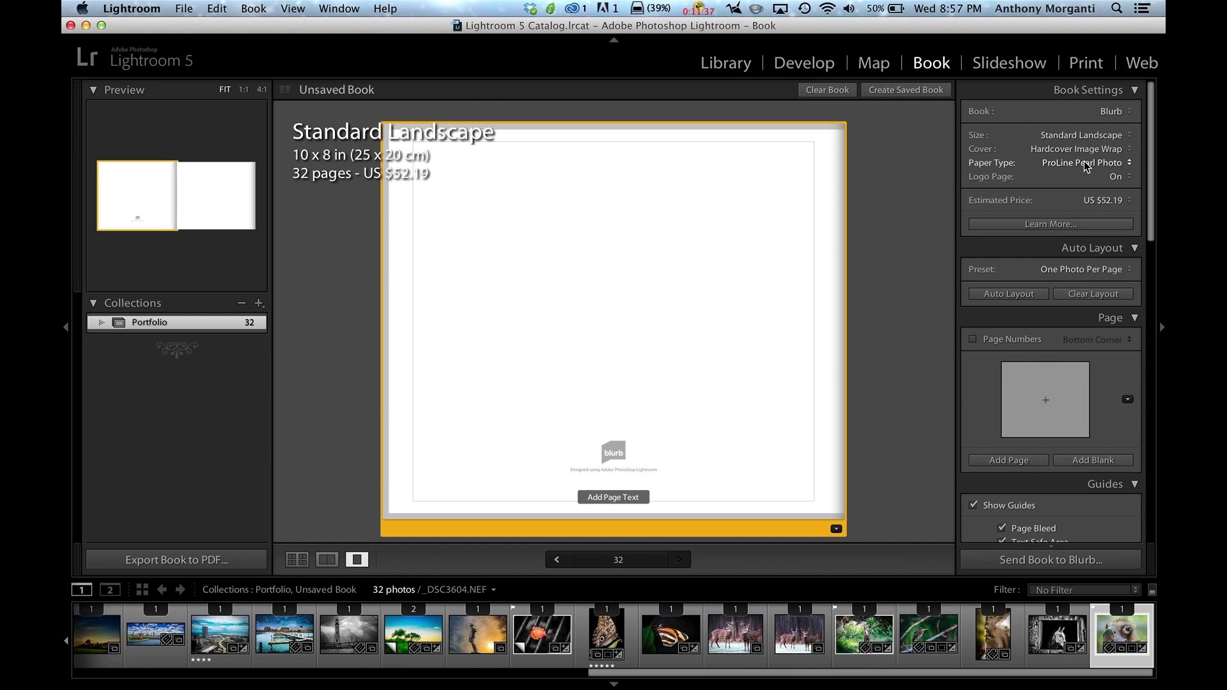
- Set the Logo Page to None, switch it back to On and return to the multi-page overview
left_click(1126, 182)
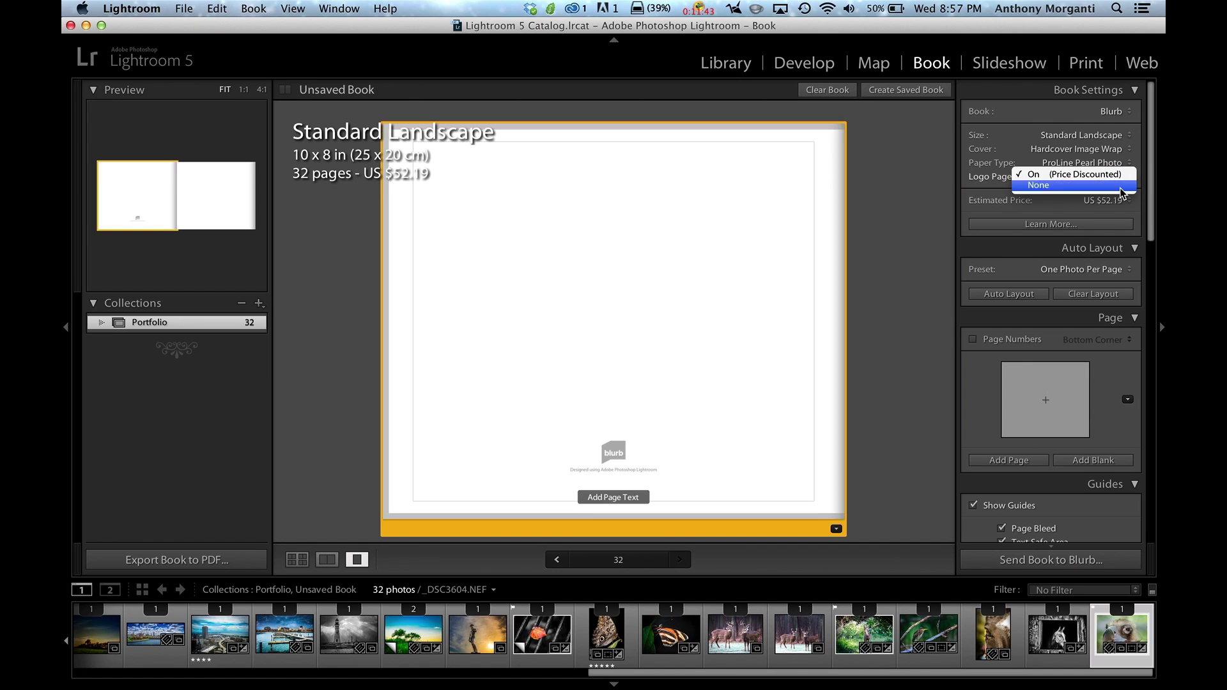
left_click(1122, 188)
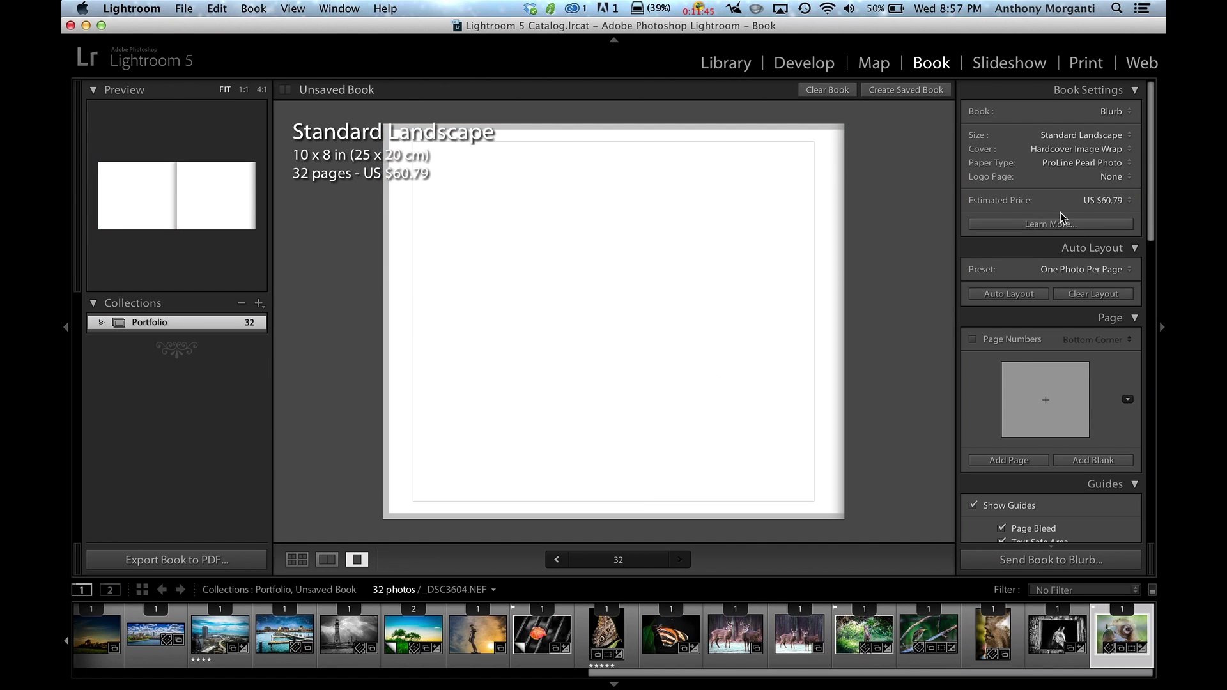
left_click(1123, 177)
left_click(1104, 165)
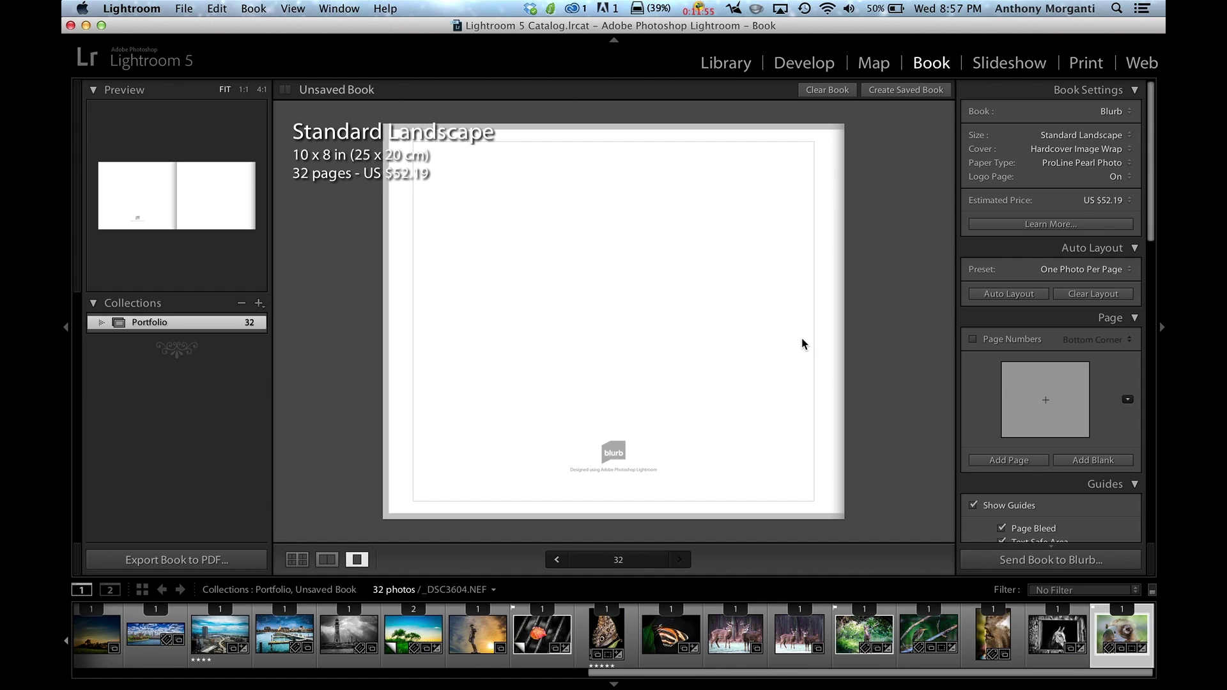
left_click(303, 560)
scroll(530, 323, "up", 5)
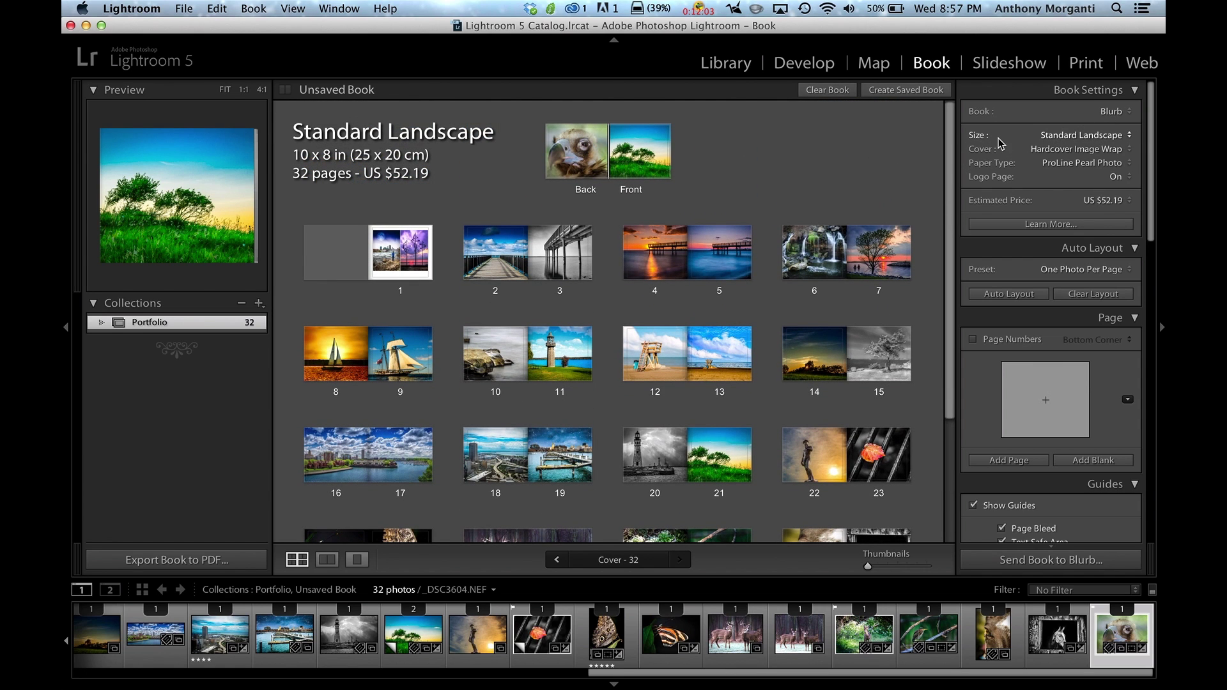
- Examine the Book, Size, Cover and Paper Type options, keeping Blurb, Standard Landscape, Hardcover Image Wrap and ProLine Pearl Photo
left_click(1128, 117)
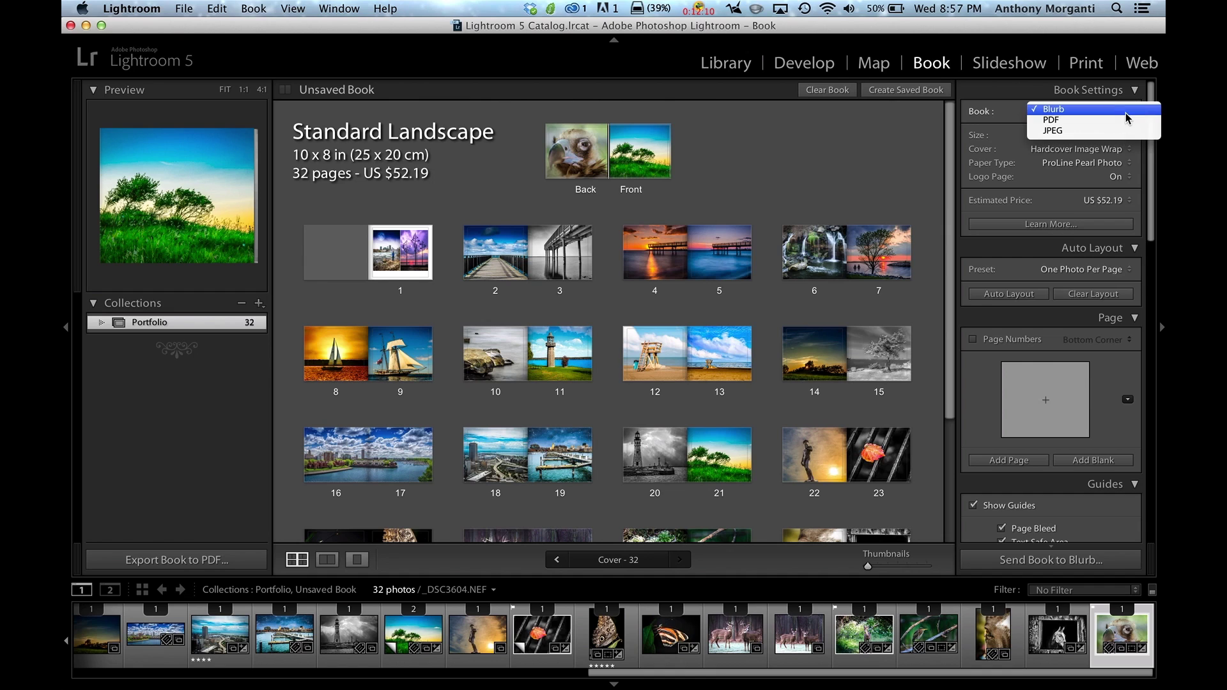
left_click(1057, 112)
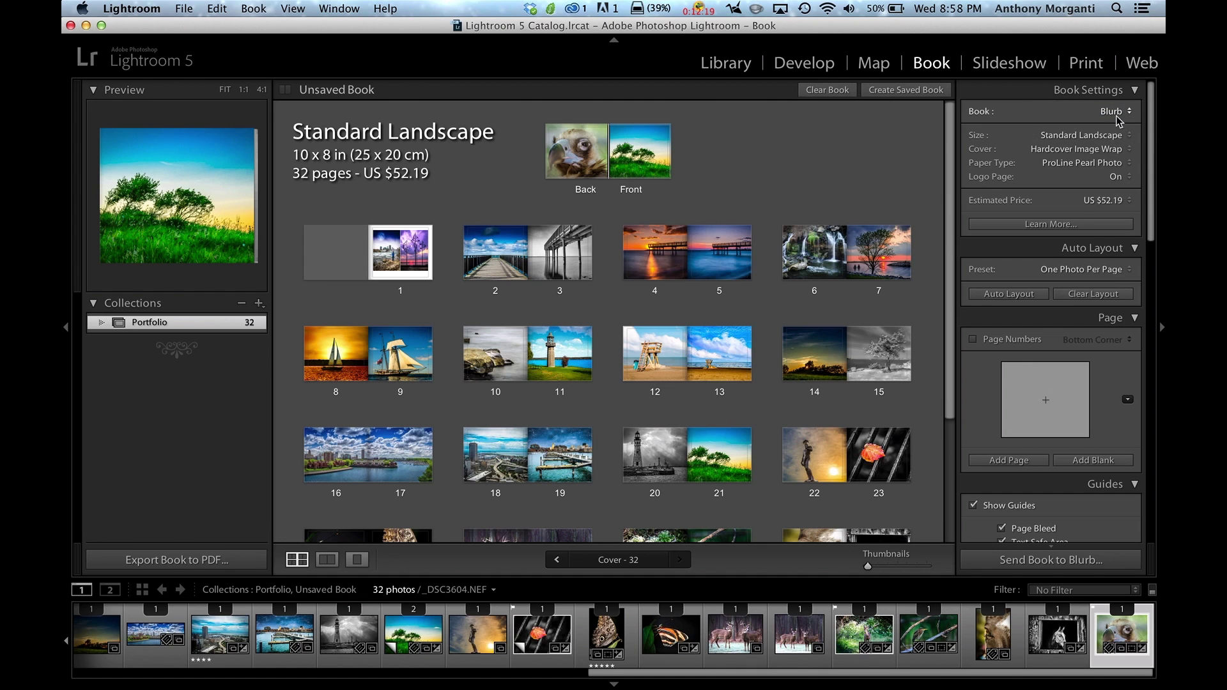
left_click(1128, 135)
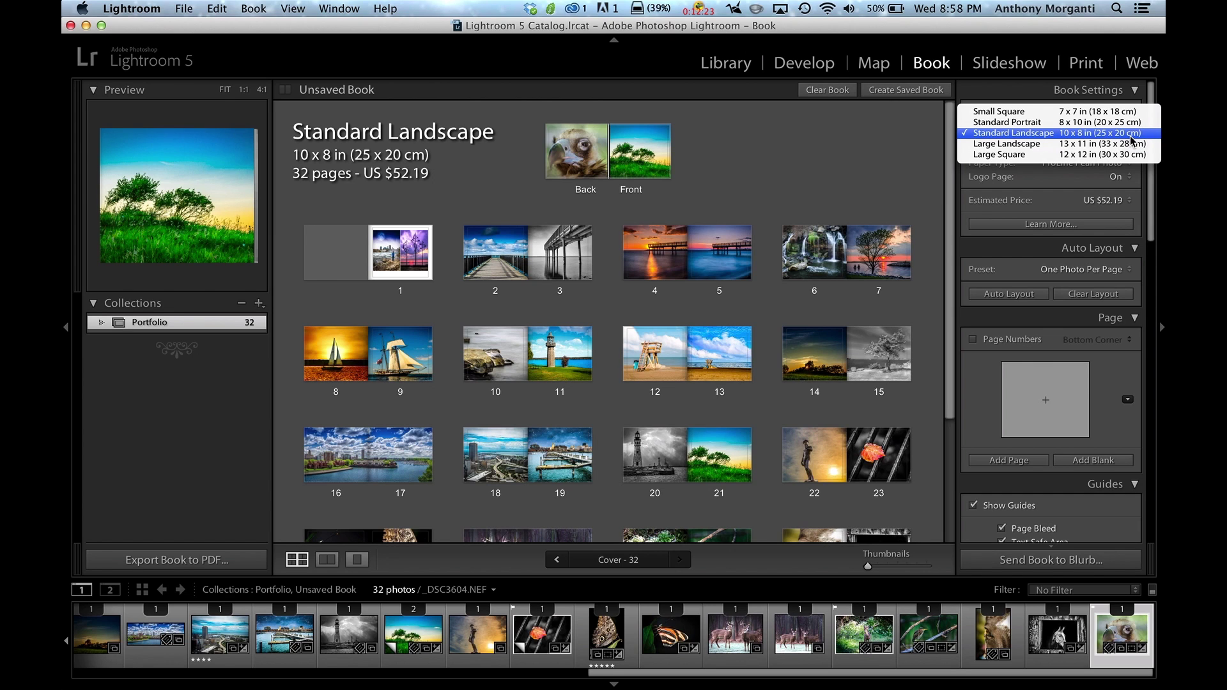
left_click(1098, 134)
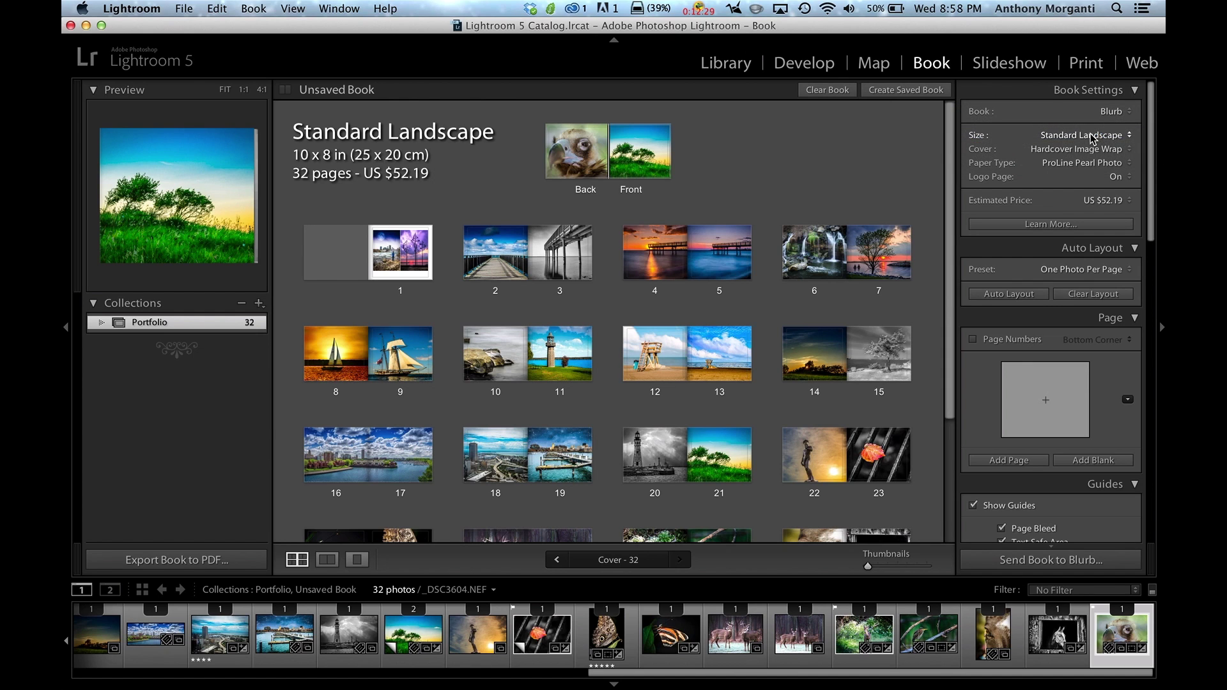
left_click(1107, 153)
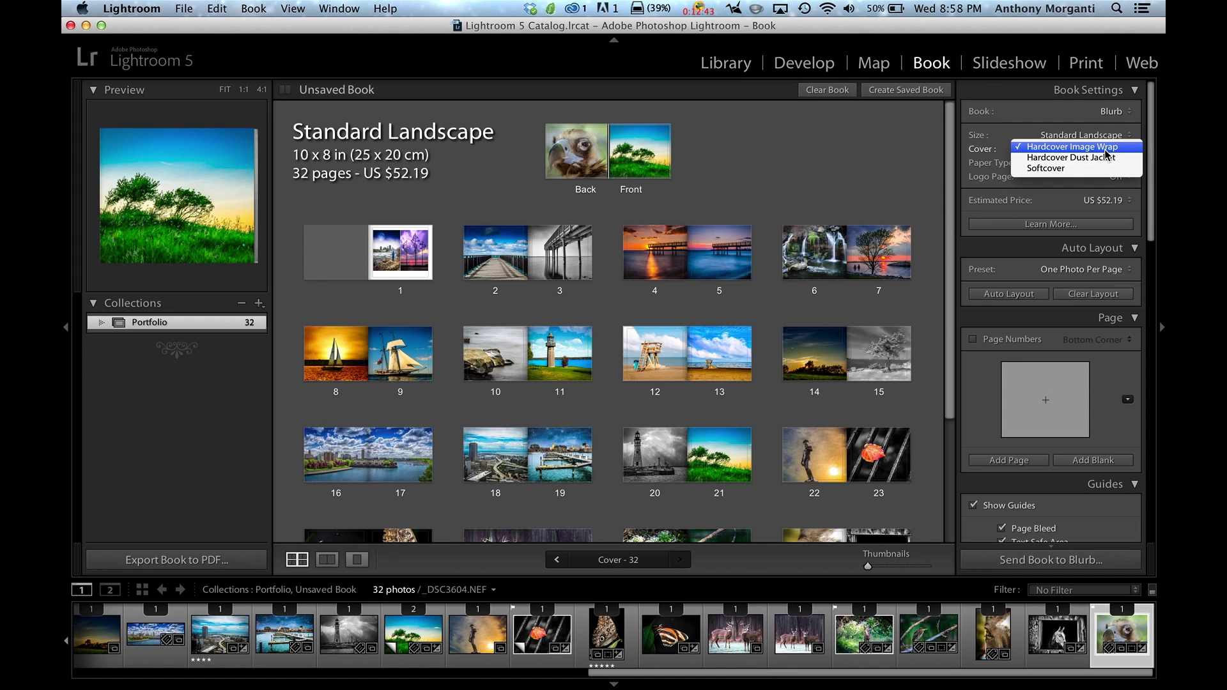
left_click(1102, 146)
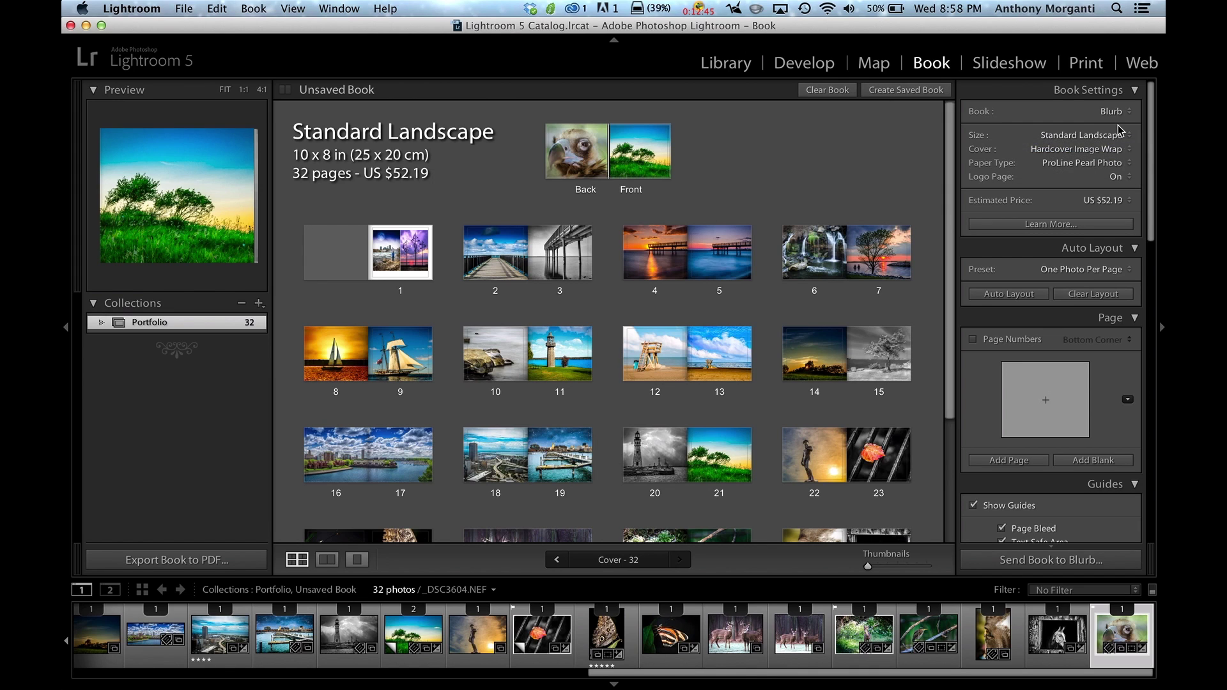
left_click(1129, 166)
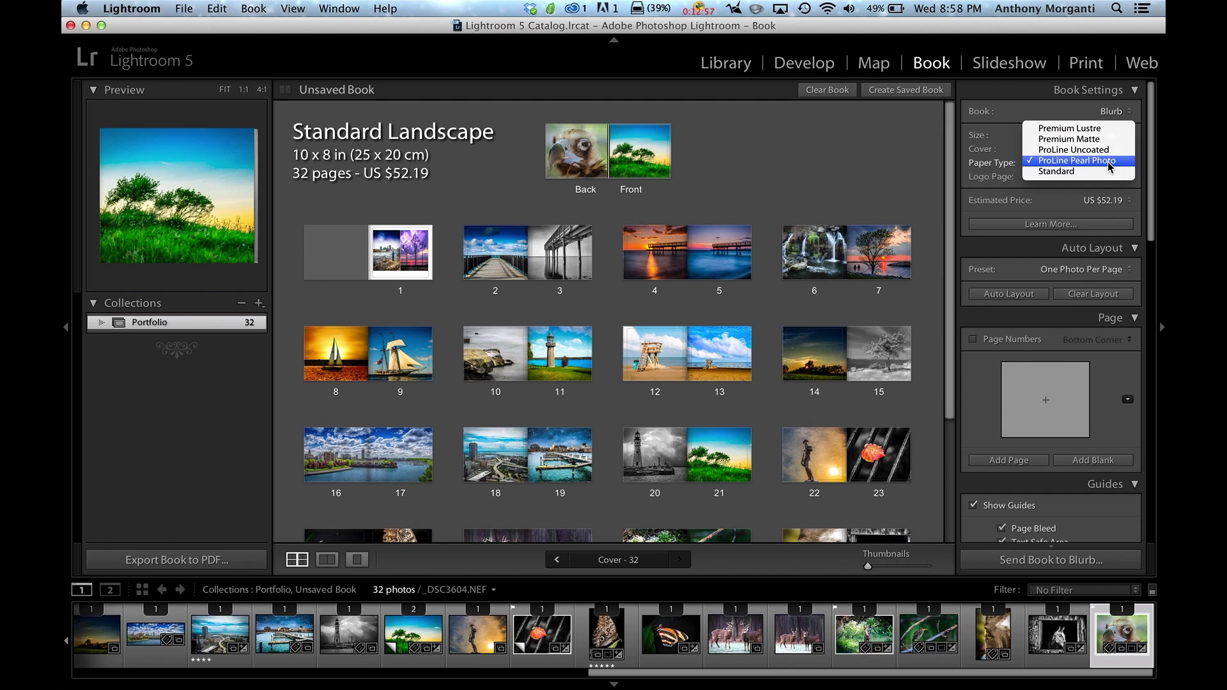
left_click(1110, 163)
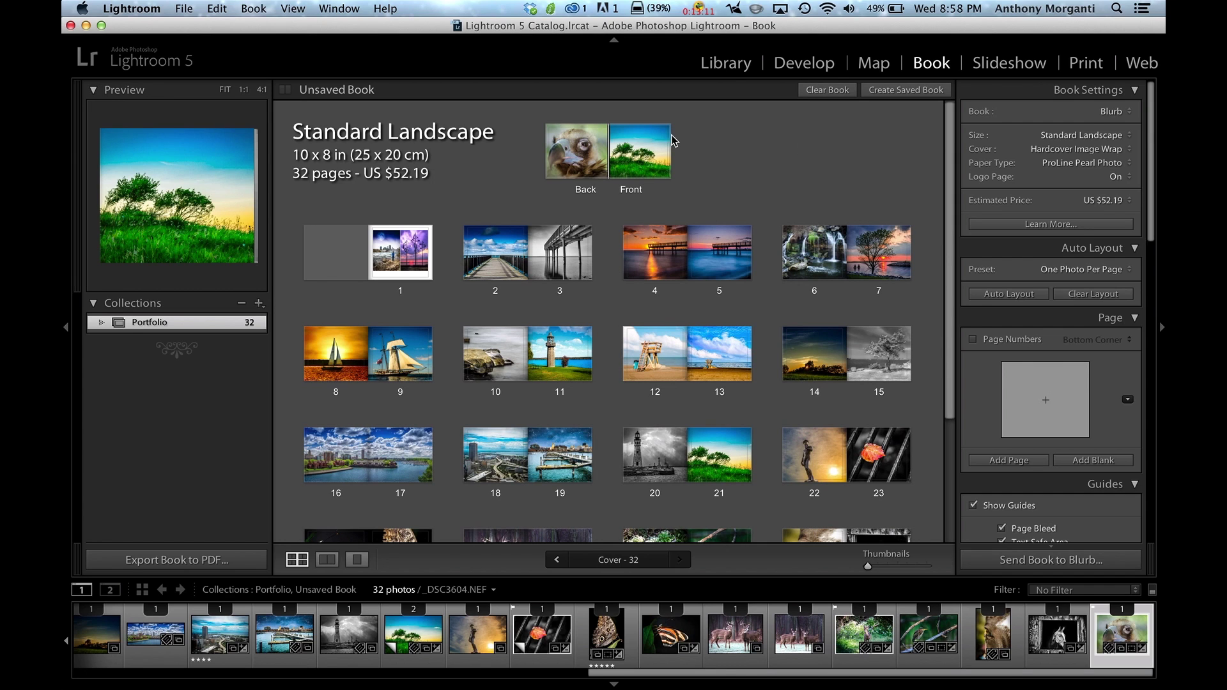
- Open the cover in single-page view and enable Photo Text on the front cover's green tree photo
left_click(651, 150)
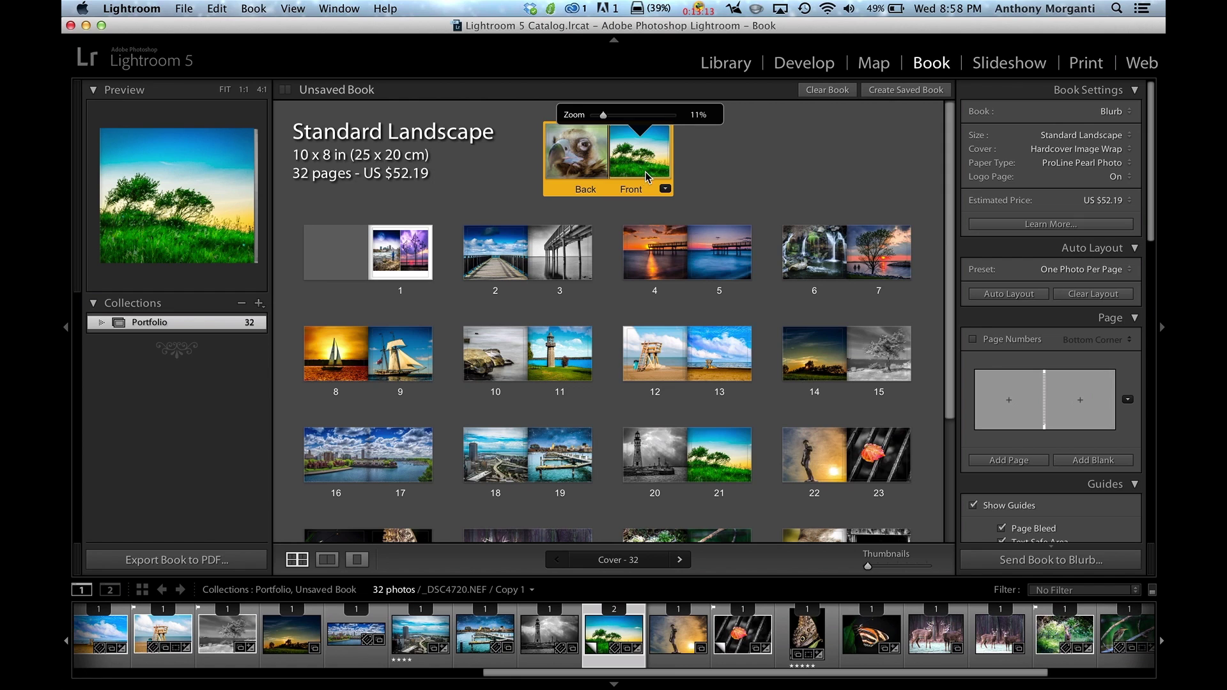
left_click(357, 560)
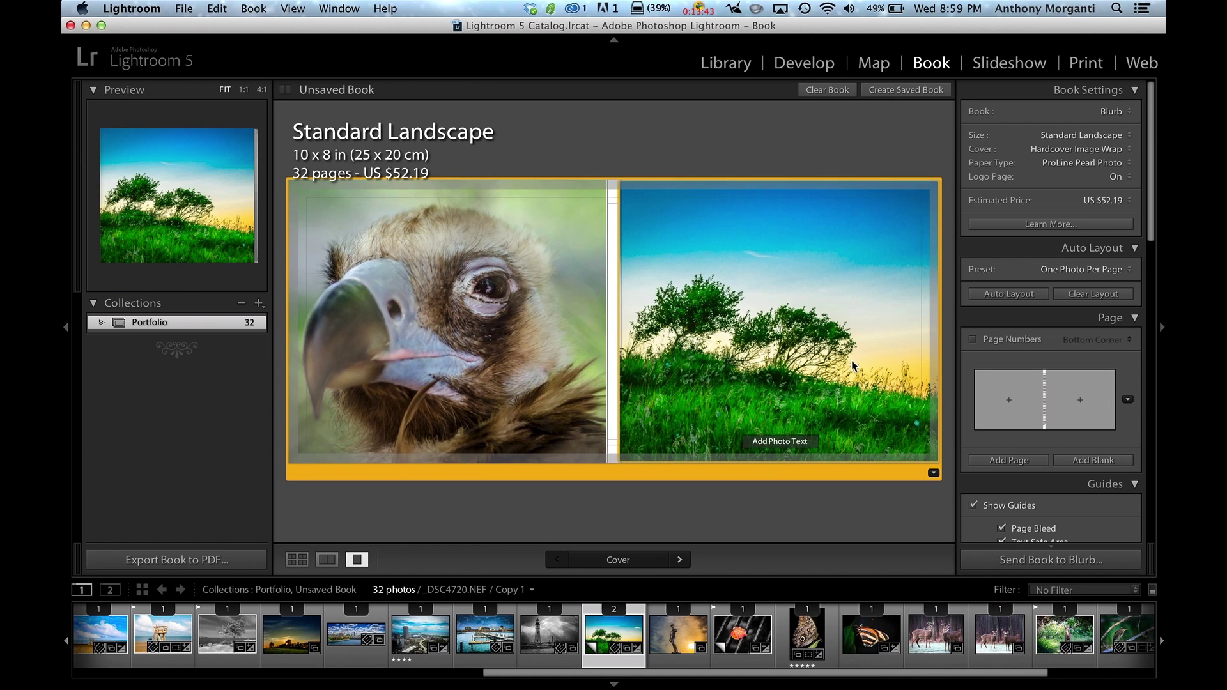
scroll(1018, 385, "down", 10)
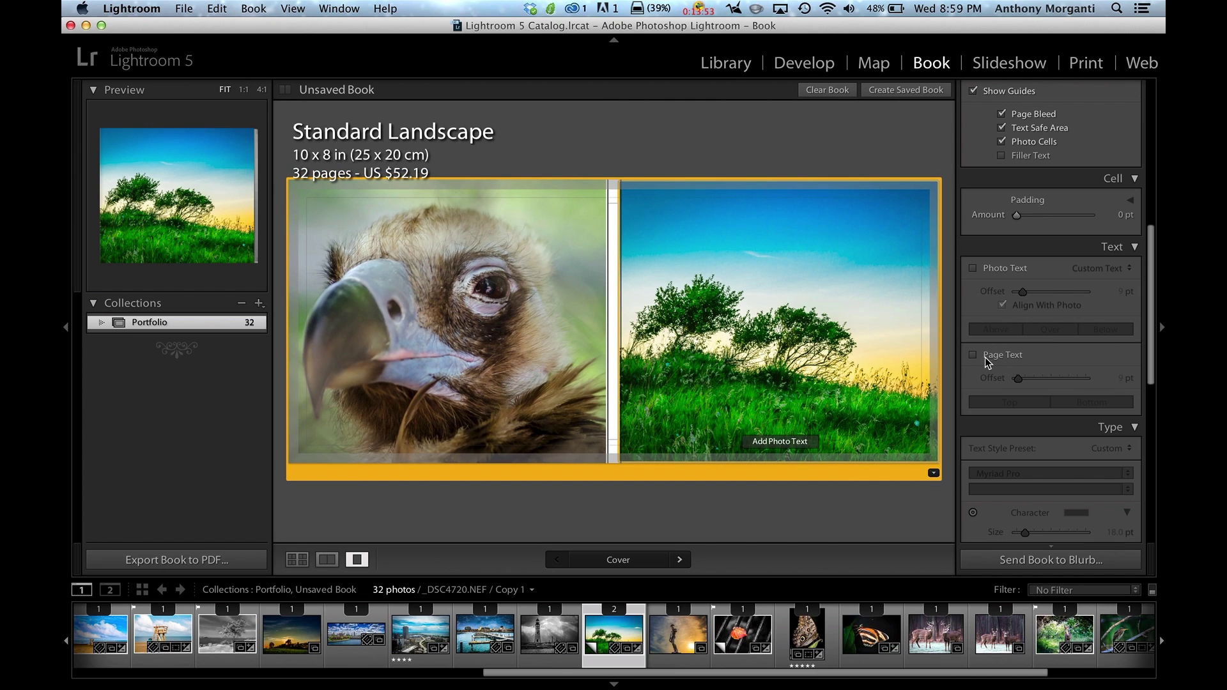
left_click(973, 268)
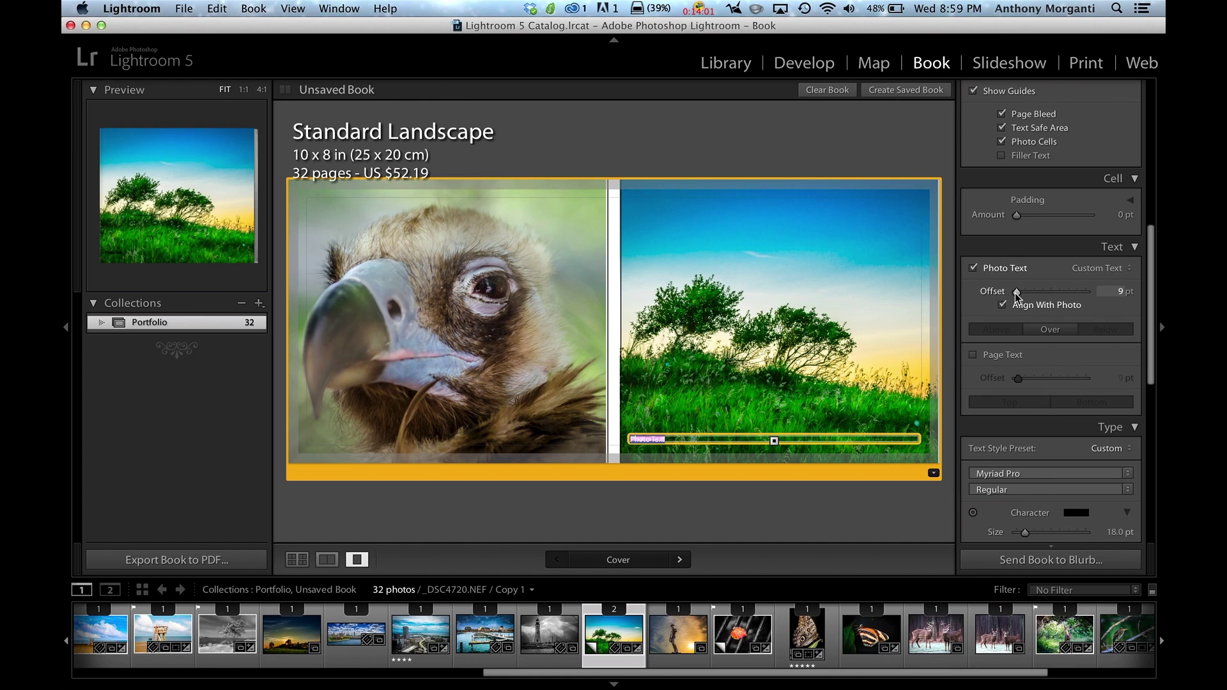
- Look through the Type, Guides, Cell and Text settings available for the front cover's photo text
scroll(1024, 416, "down", 5)
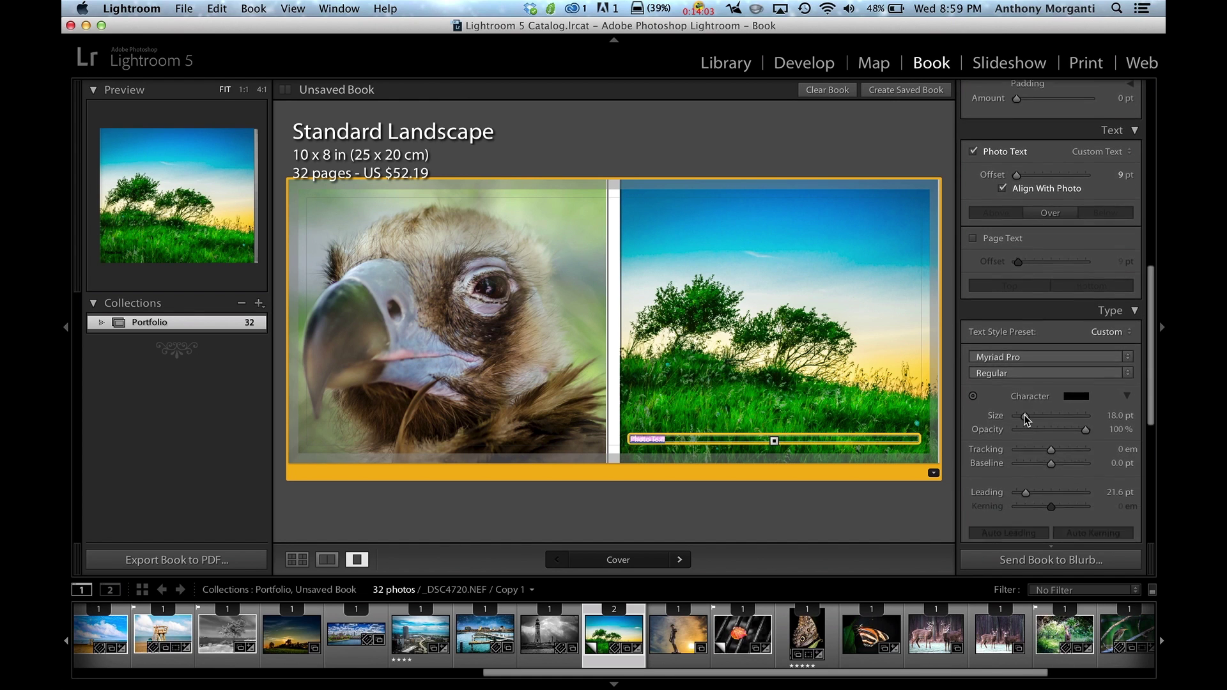
scroll(1024, 412, "down", 2)
scroll(1085, 357, "down", 4)
scroll(1084, 357, "up", 4)
scroll(1085, 357, "up", 10)
scroll(1084, 356, "down", 4)
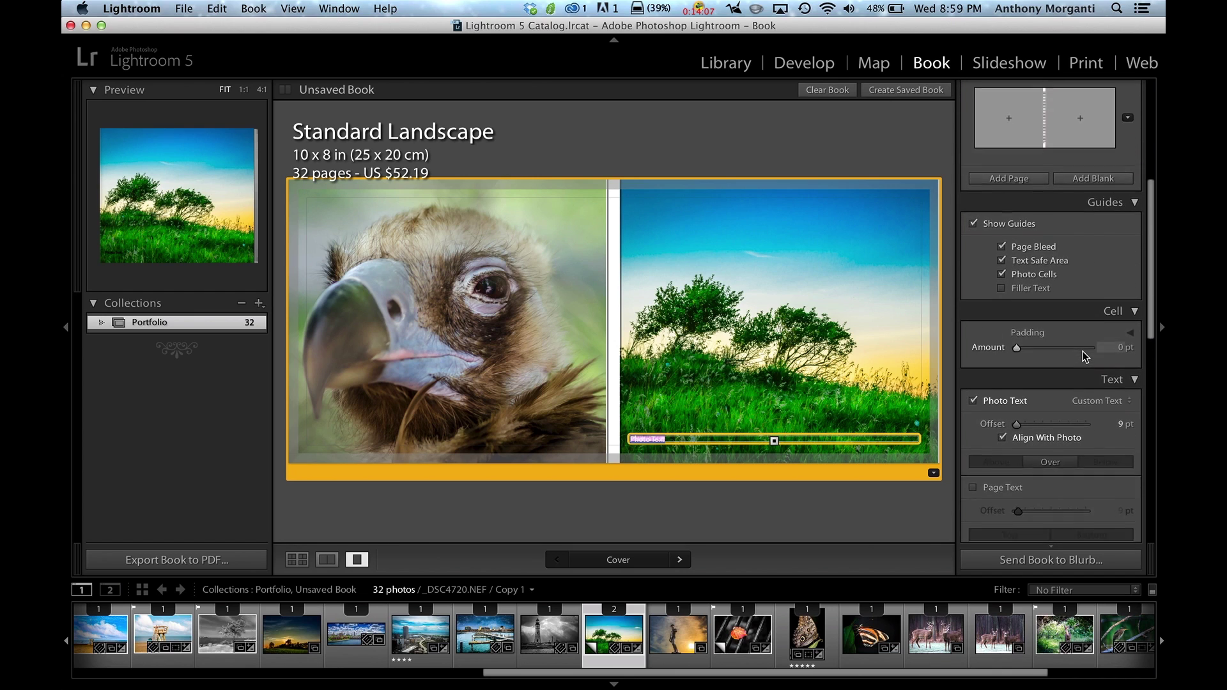
scroll(1049, 330, "down", 2)
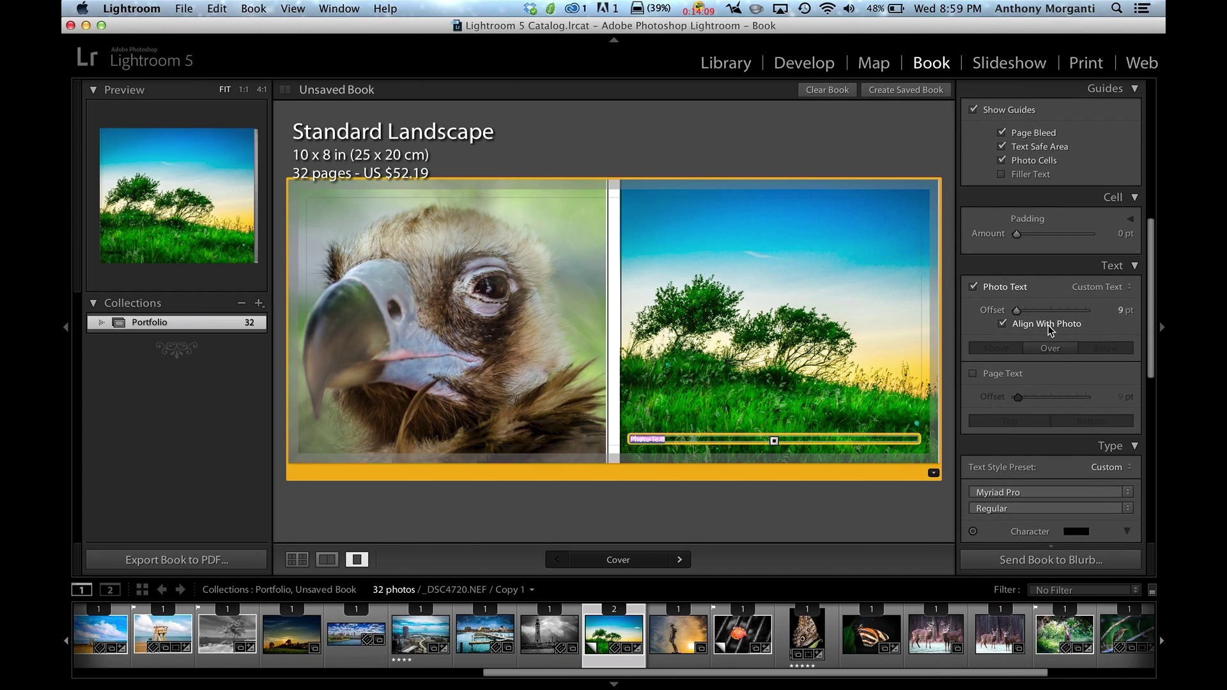
scroll(1050, 330, "down", 1)
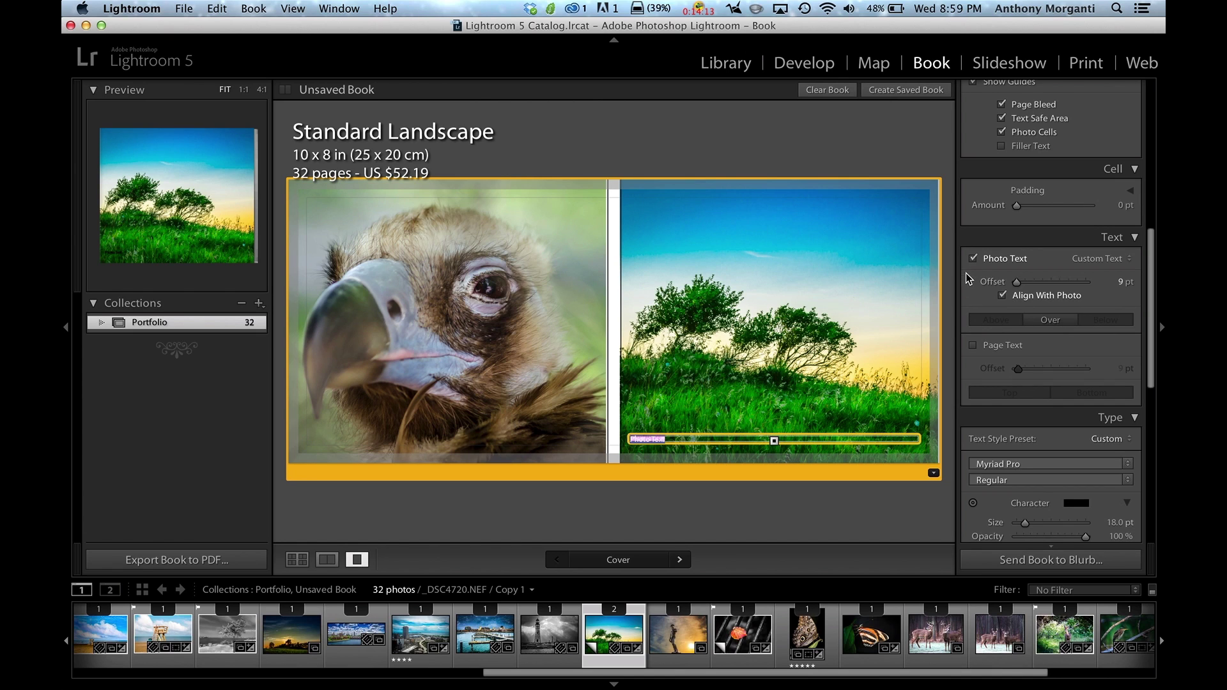
- Disable Photo Text on the front cover and enable Page Text, placed at the top of the page
left_click(972, 258)
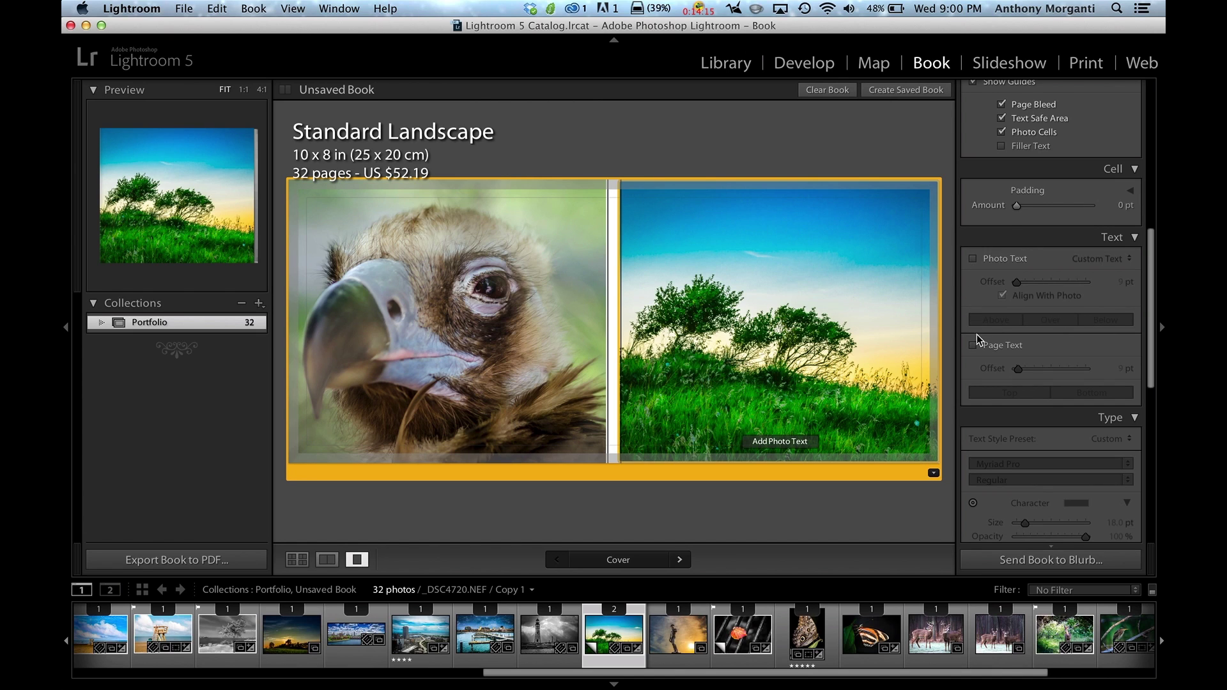
left_click(973, 346)
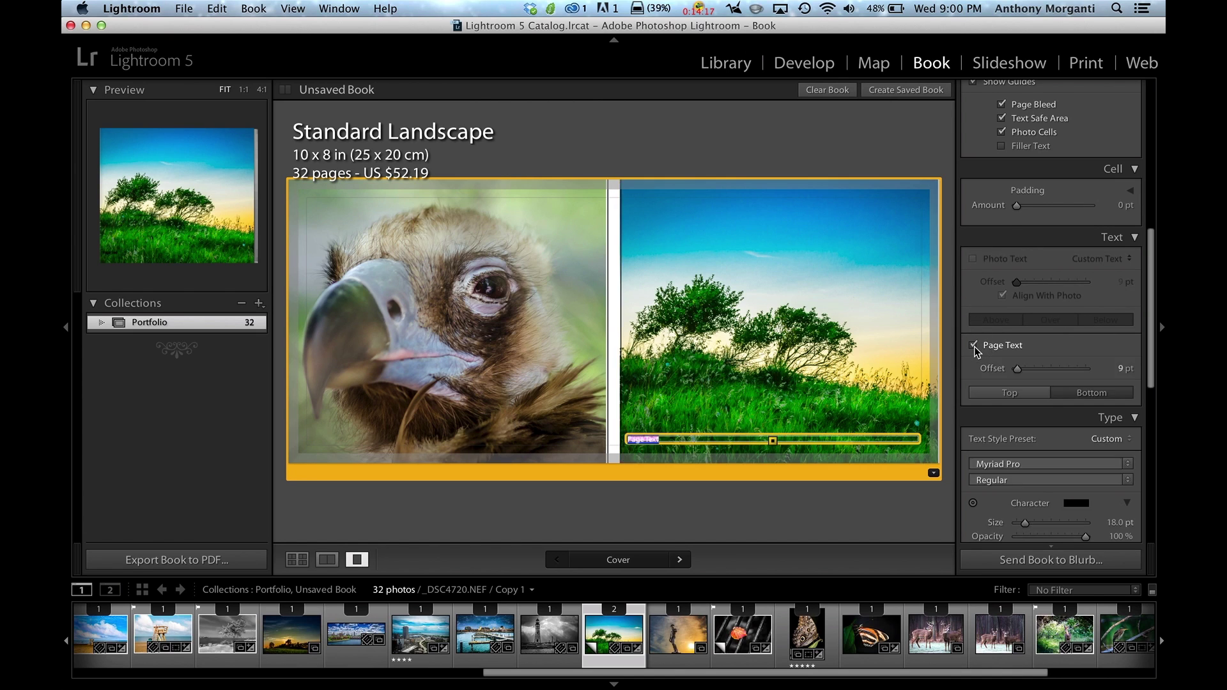
left_click(1018, 391)
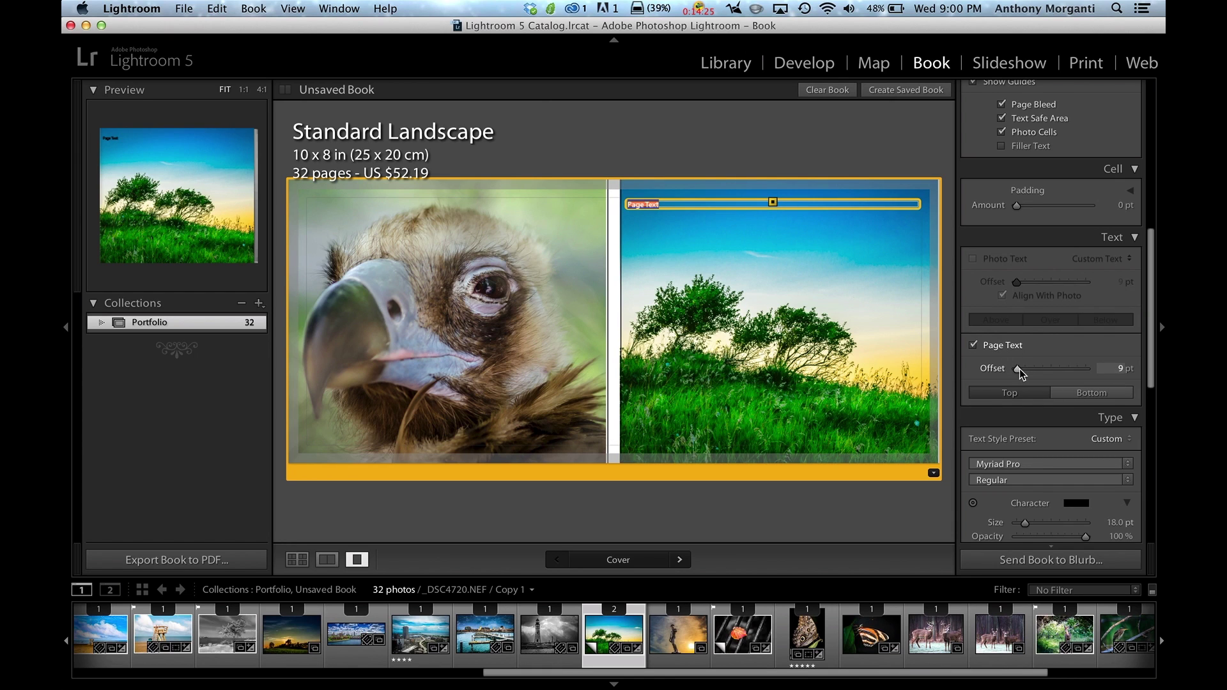
- Set the front cover page text's character size to 72 pt
scroll(977, 404, "down", 5)
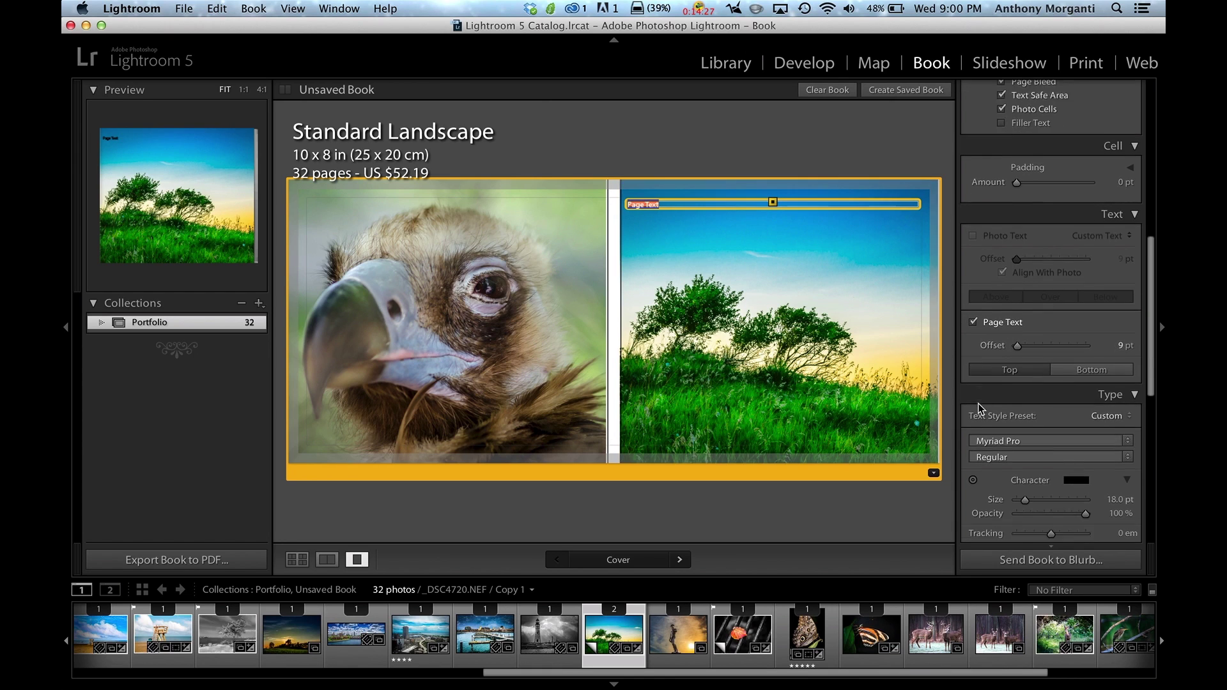
scroll(977, 369, "down", 3)
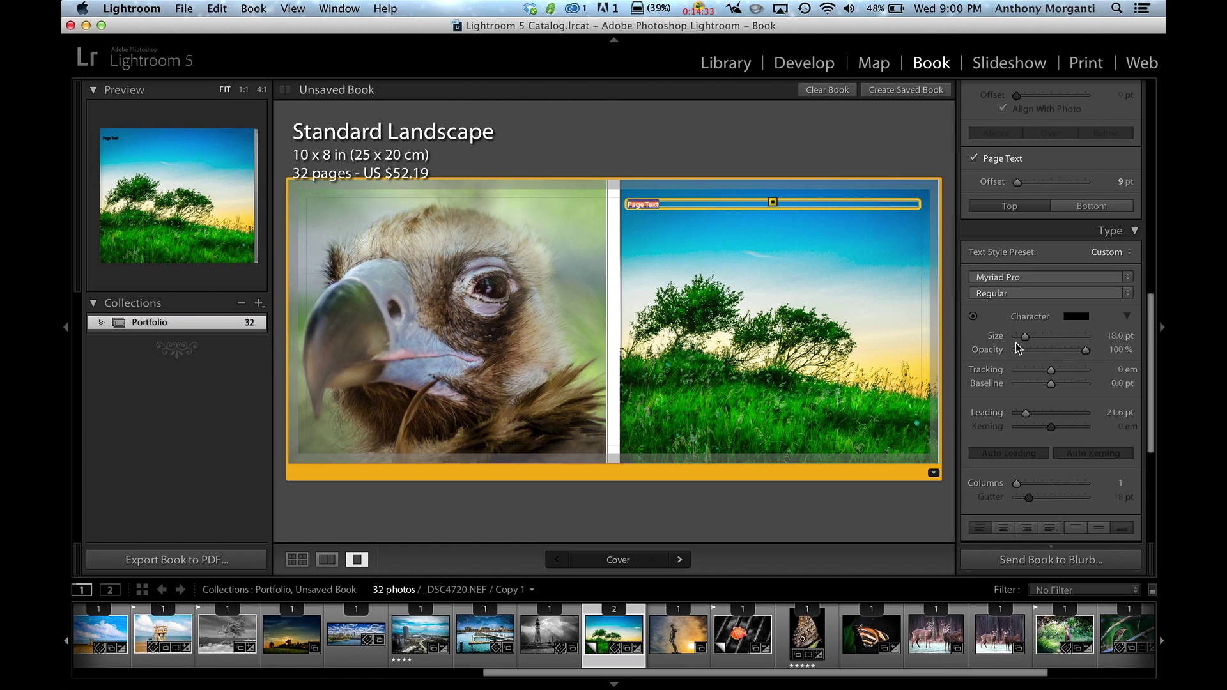
left_click_drag(1025, 340, 1059, 340)
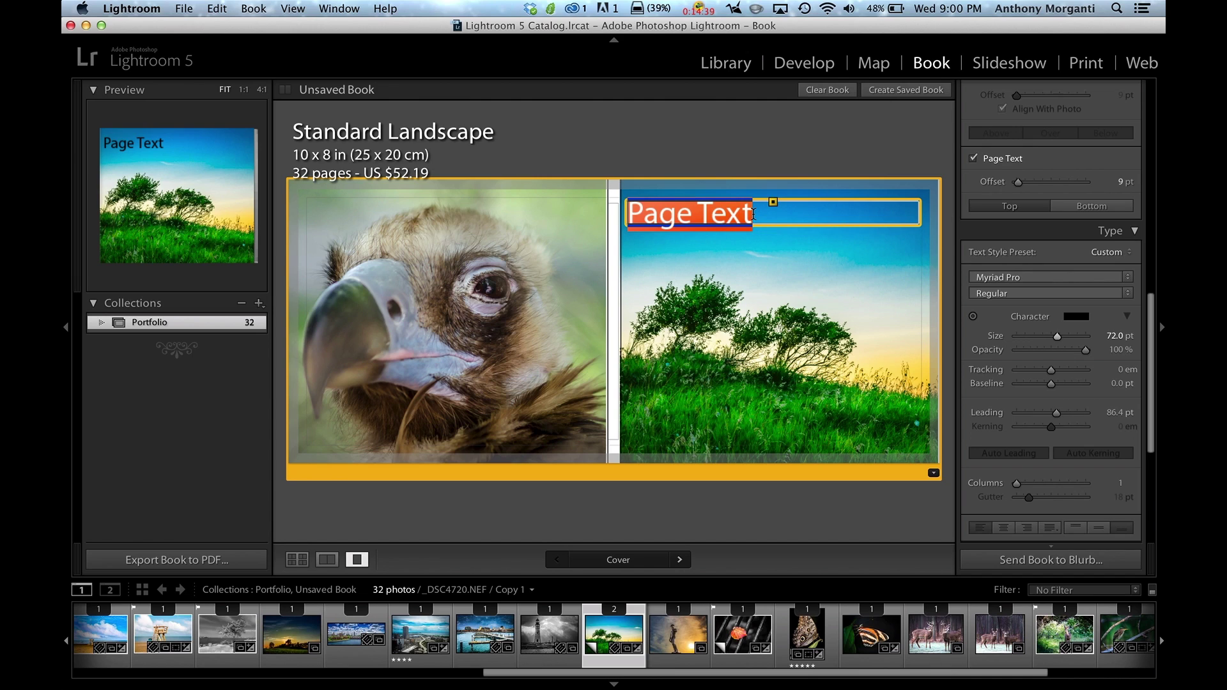
- Replace the placeholder page text with the title "The Photography Of" followed by the photographer's full name
type("The PHoto")
key("BackSpace")
key("BackSpace")
key("BackSpace")
key("BackSpace")
type("hoto")
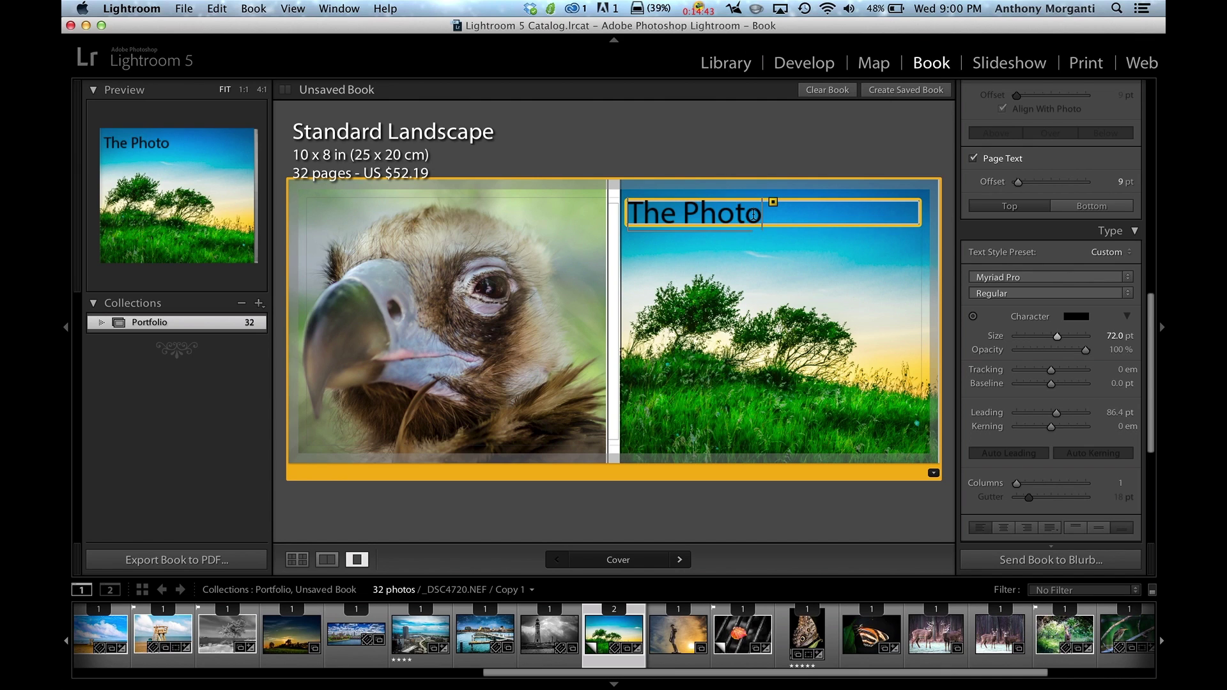
type("graphy")
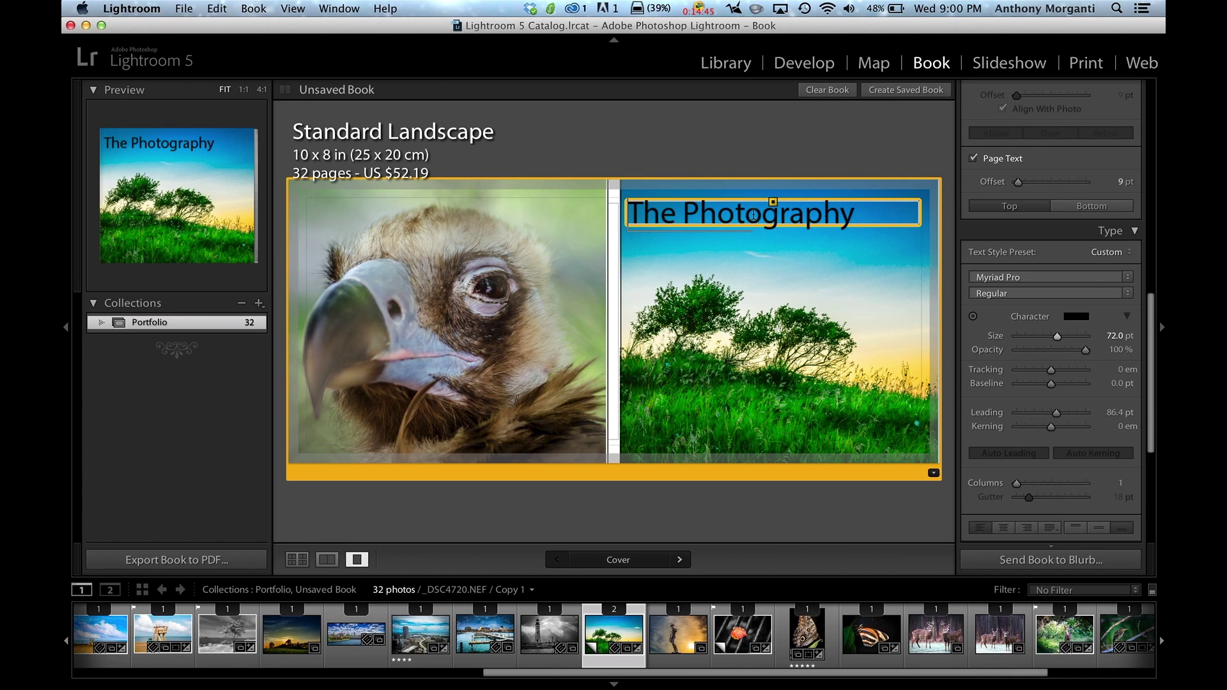
type(" Of Anth")
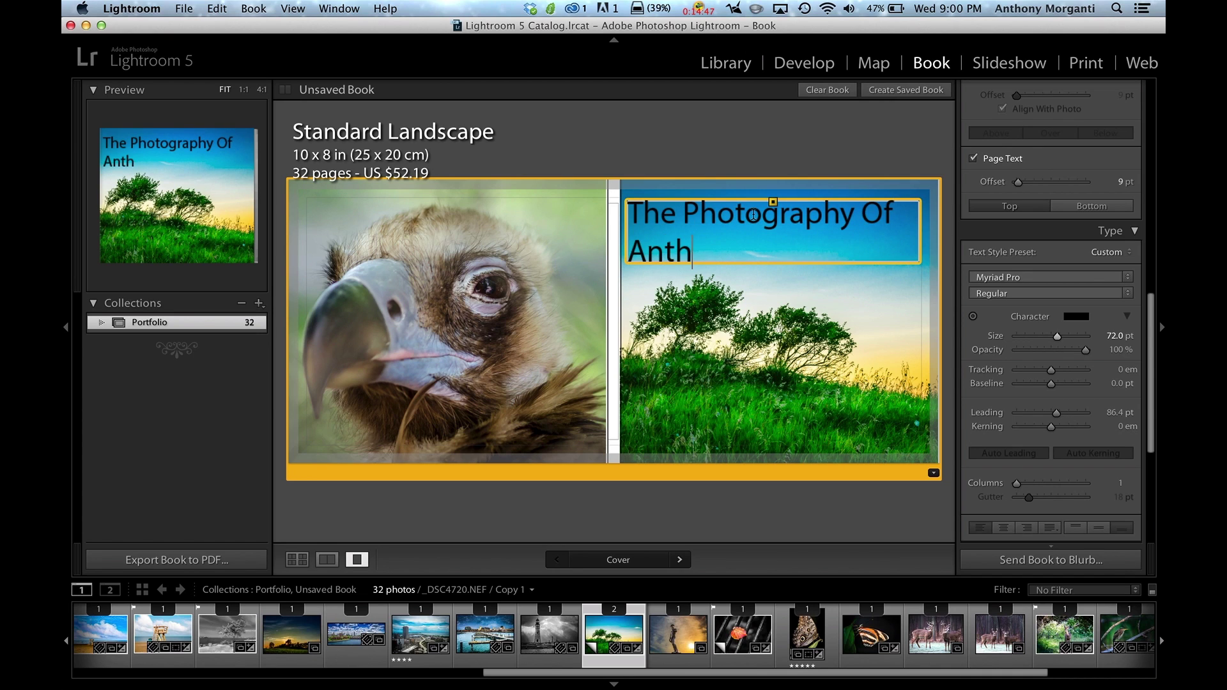
type("ony Mor")
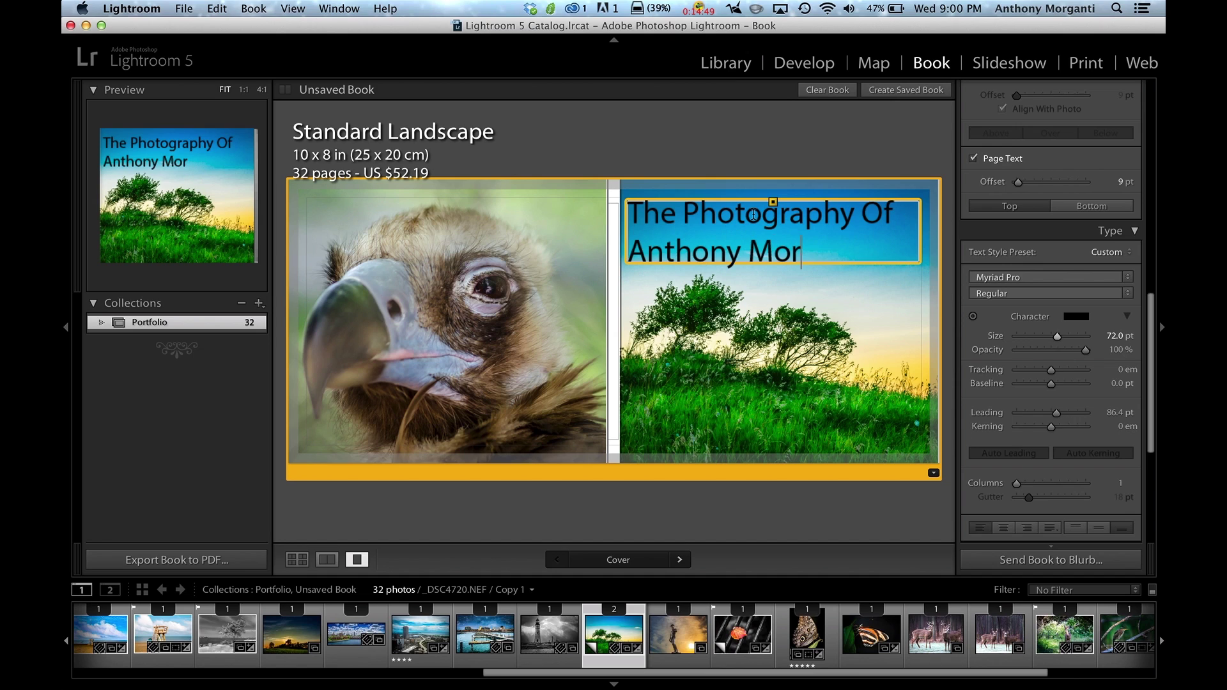
type("ganti")
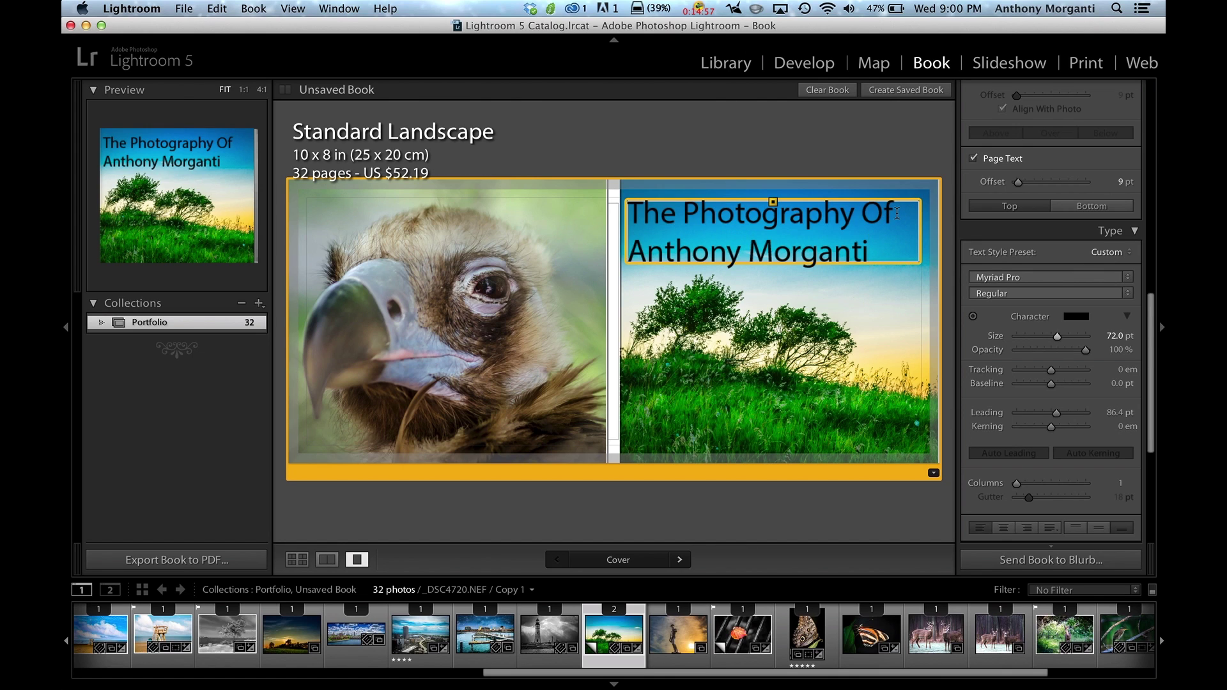
- Set the font of the title words "The Photography Of" to Adobe Garamond Pro
left_click_drag(895, 214, 623, 216)
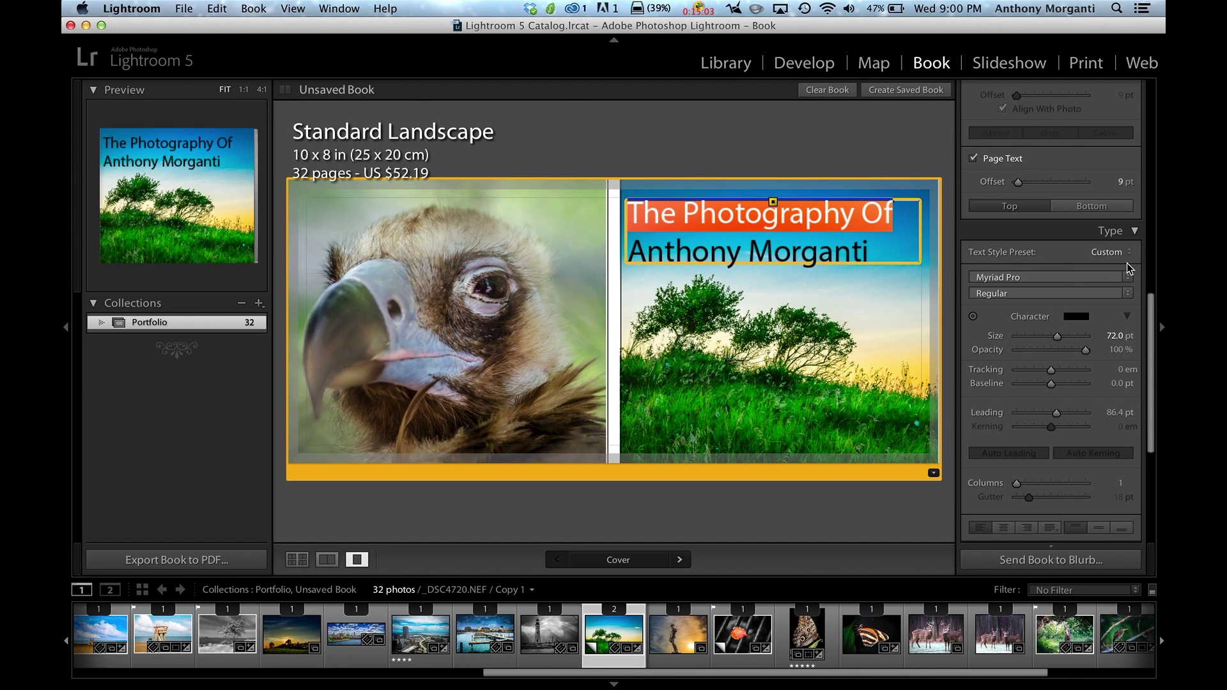
left_click(1129, 278)
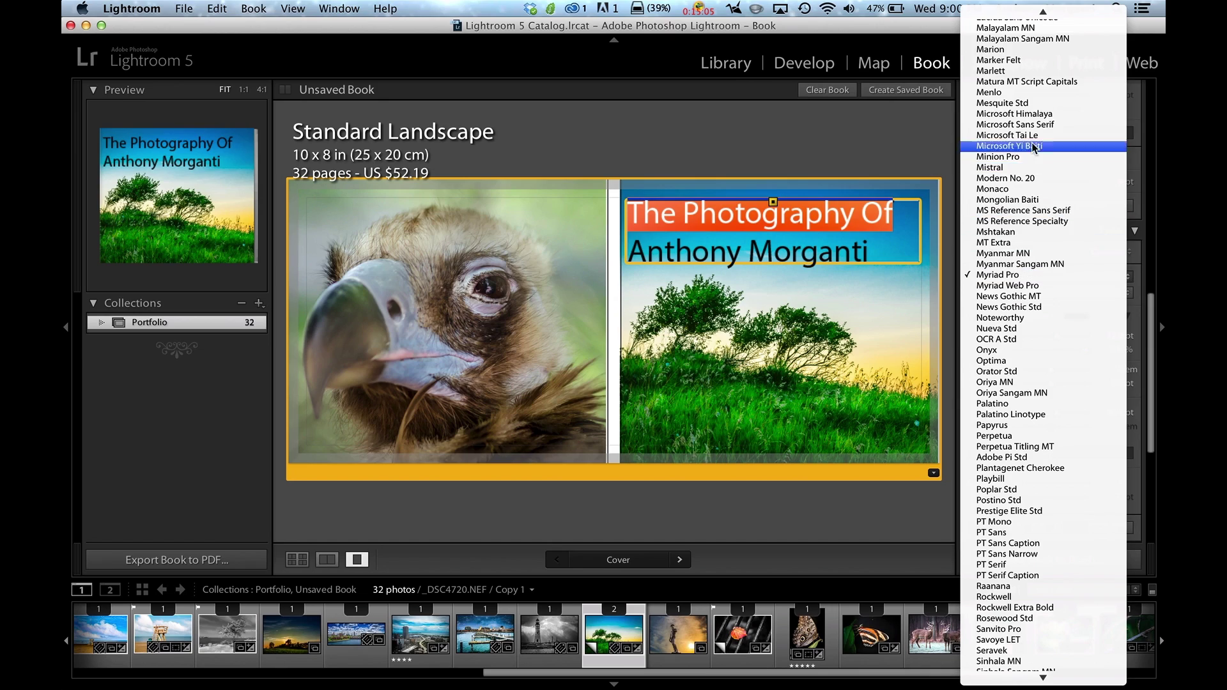
scroll(1045, 425, "down", 5)
scroll(1045, 426, "up", 8)
scroll(1045, 425, "down", 5)
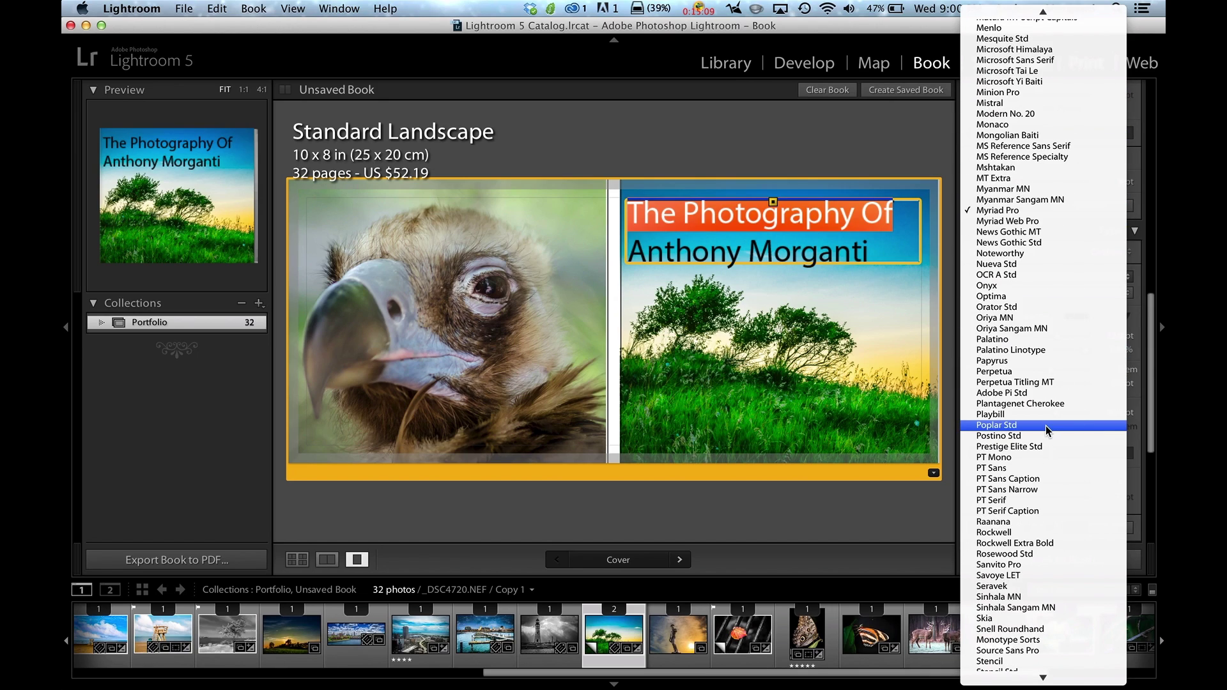
scroll(1045, 425, "up", 8)
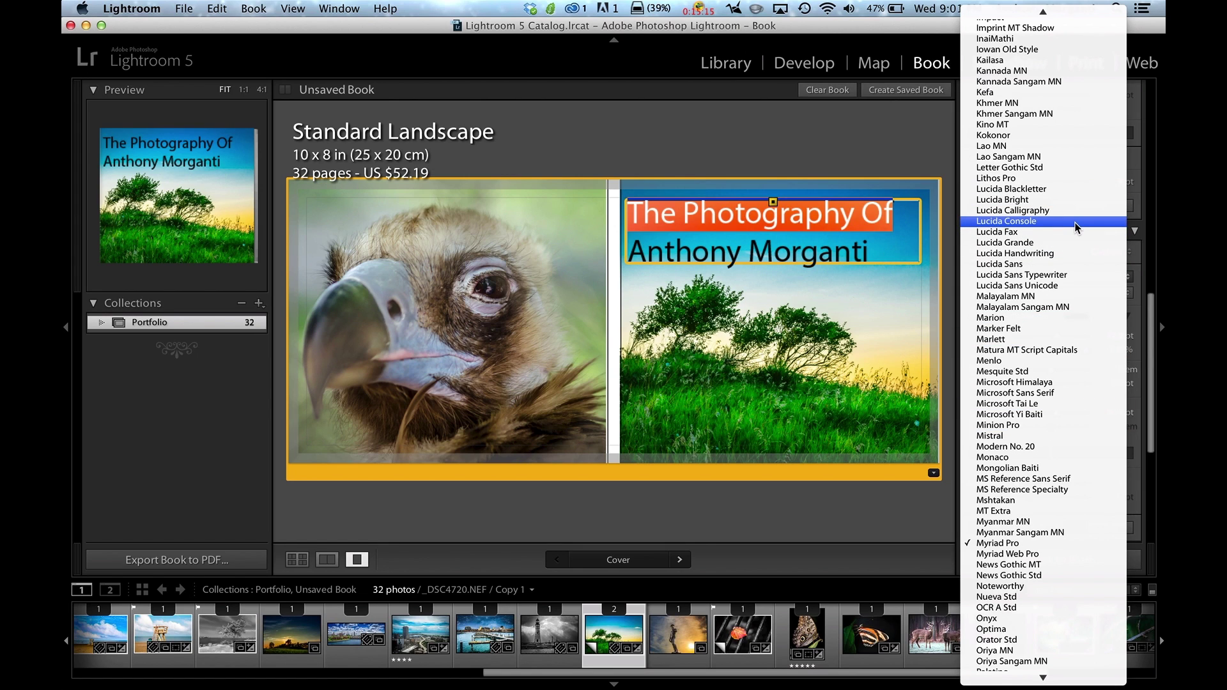
scroll(1074, 223, "up", 9)
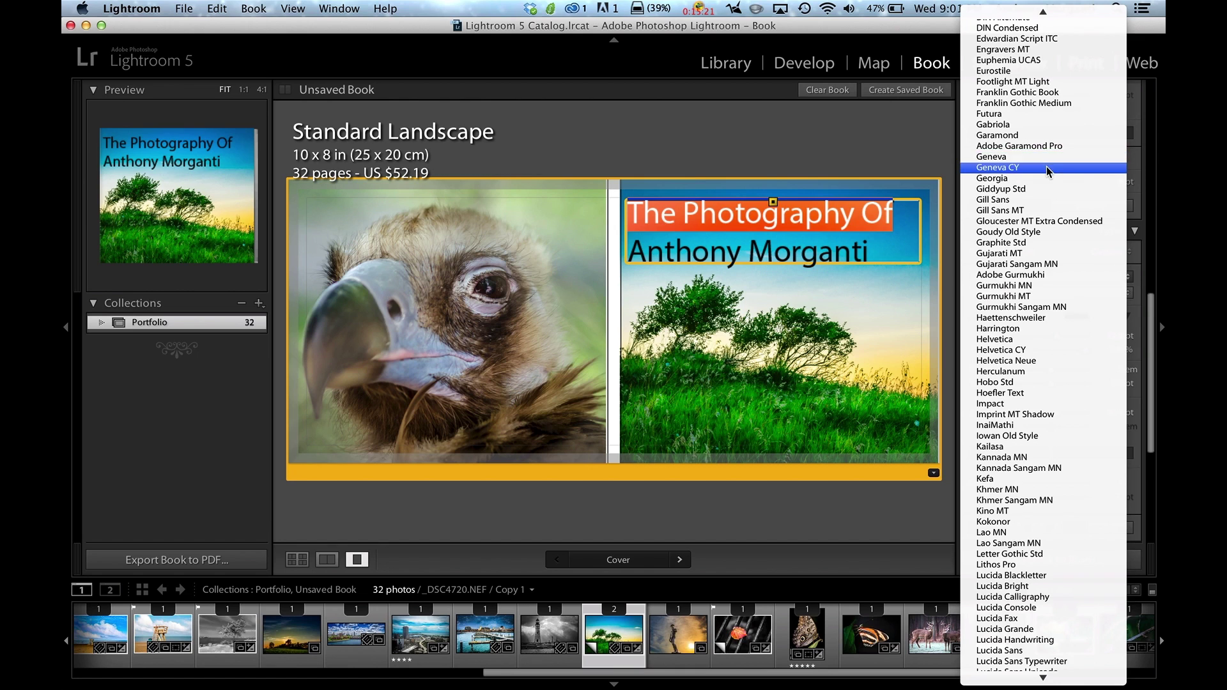
left_click(1012, 145)
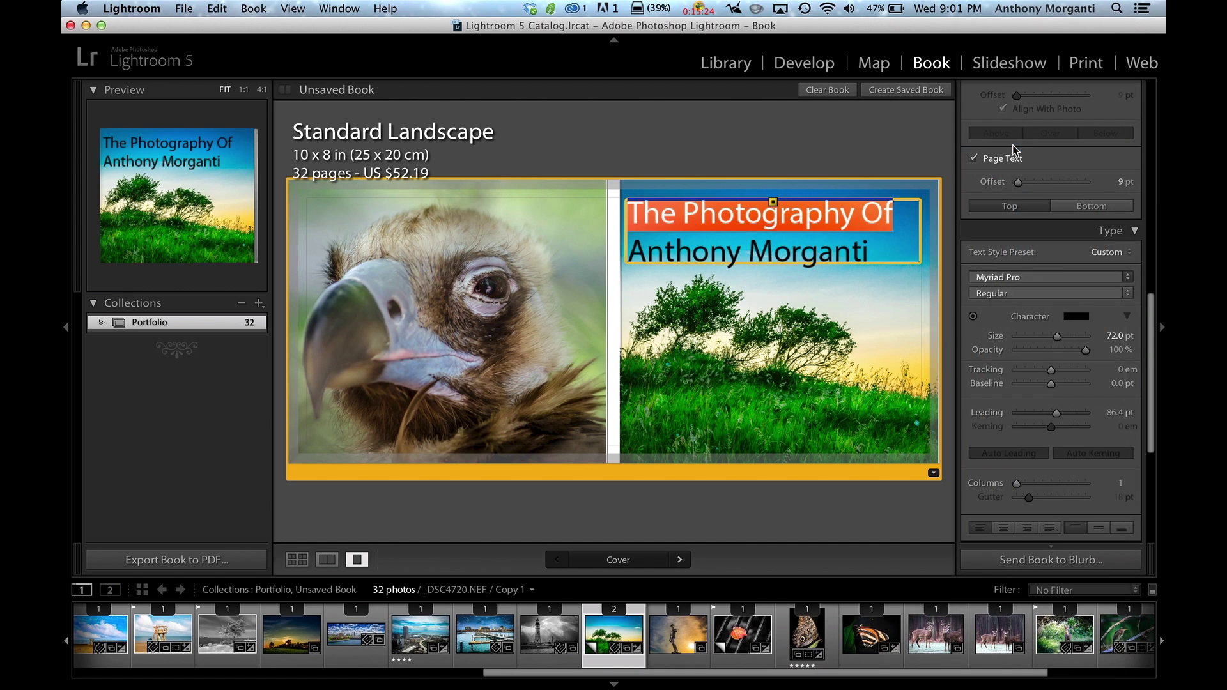
left_click(870, 248)
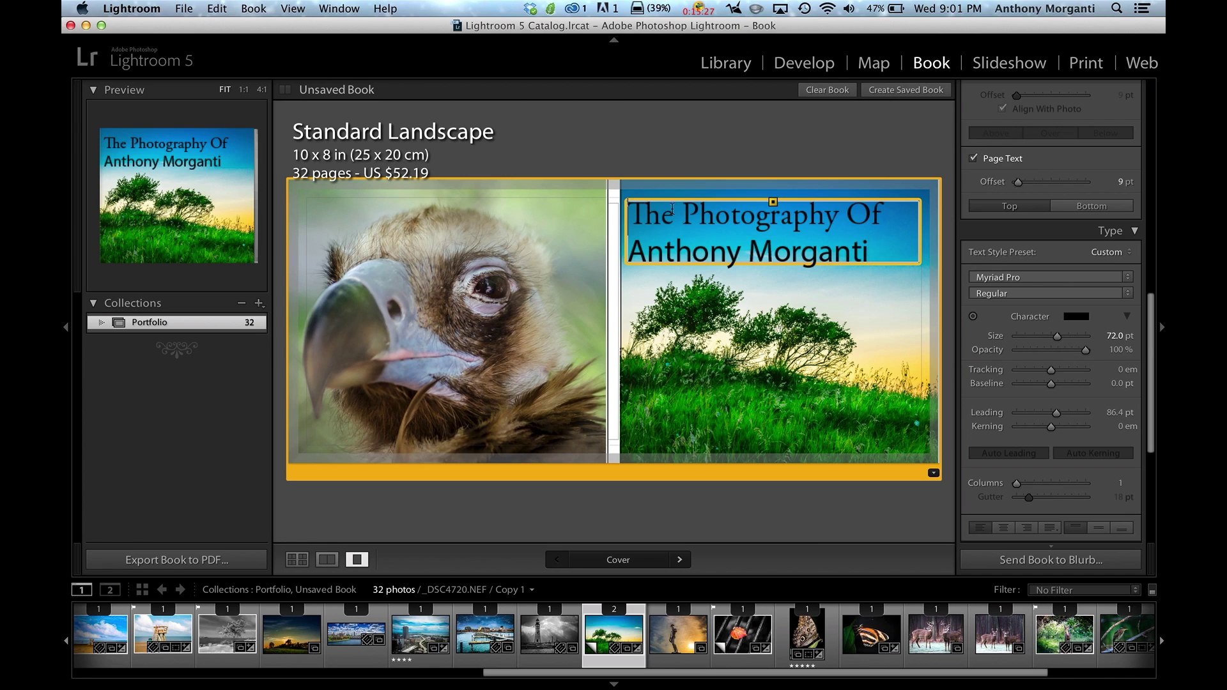
- Set the font of the photographer's name in the cover title to Lucida Calligraphy
left_click_drag(870, 246, 626, 253)
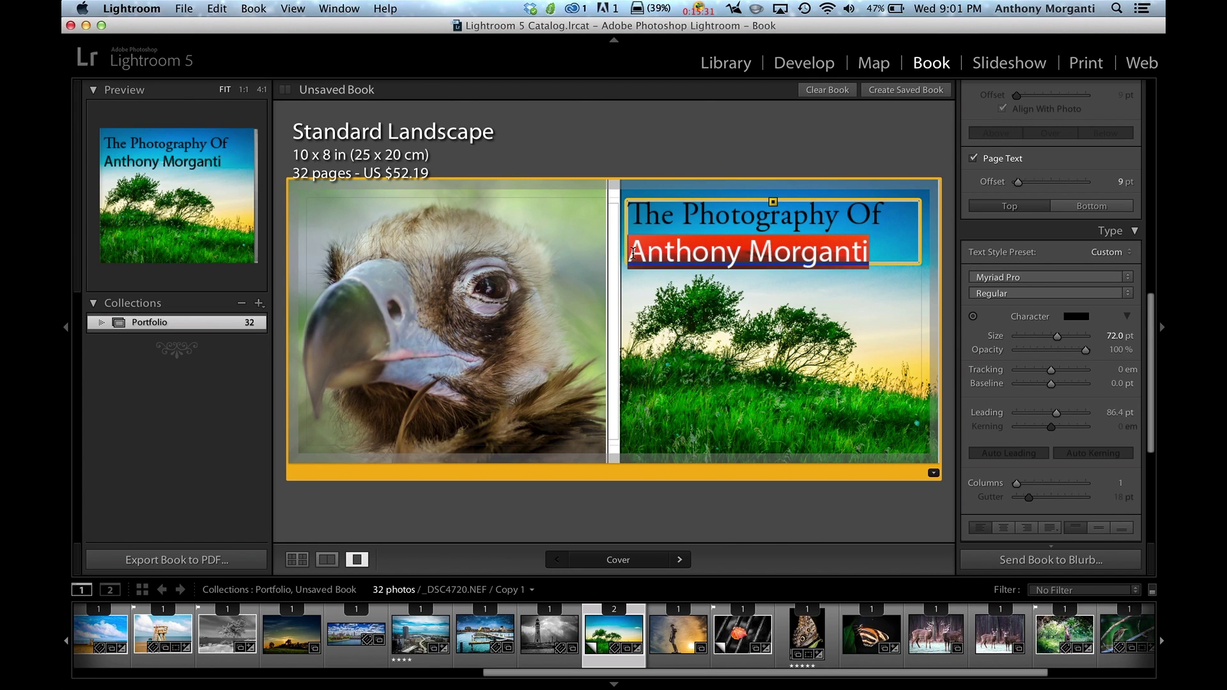
left_click(1070, 277)
scroll(1033, 147, "up", 10)
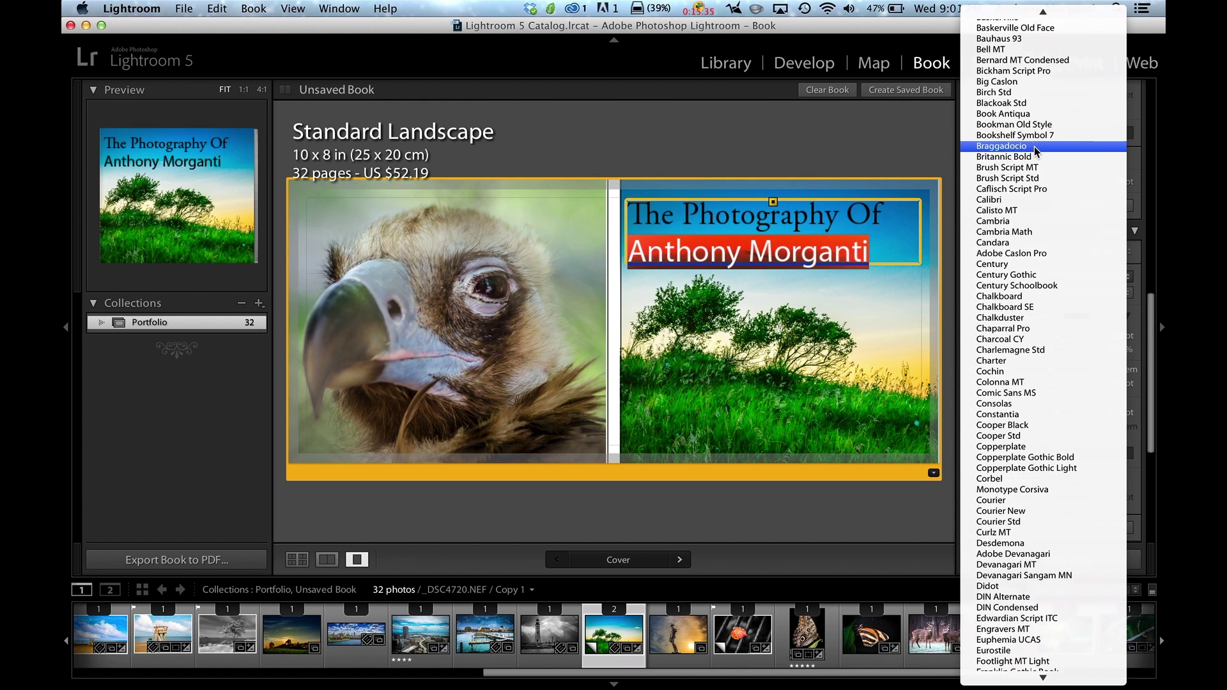
scroll(1034, 147, "down", 5)
scroll(1034, 146, "up", 3)
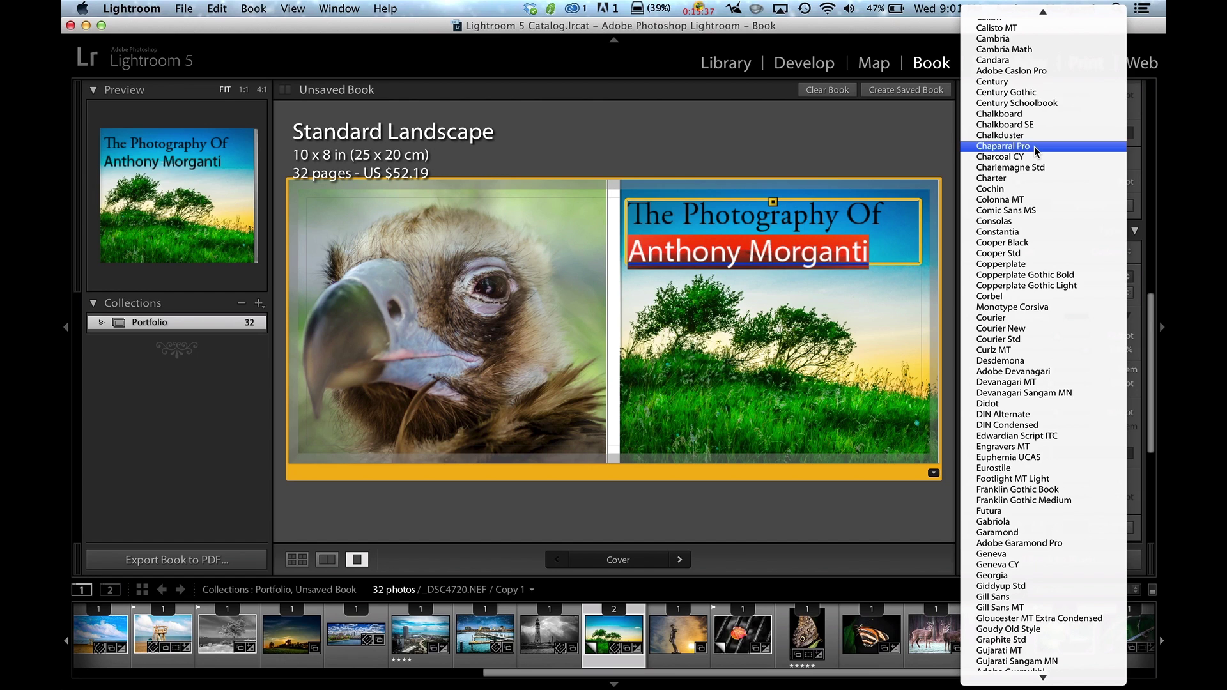
scroll(1026, 64, "up", 2)
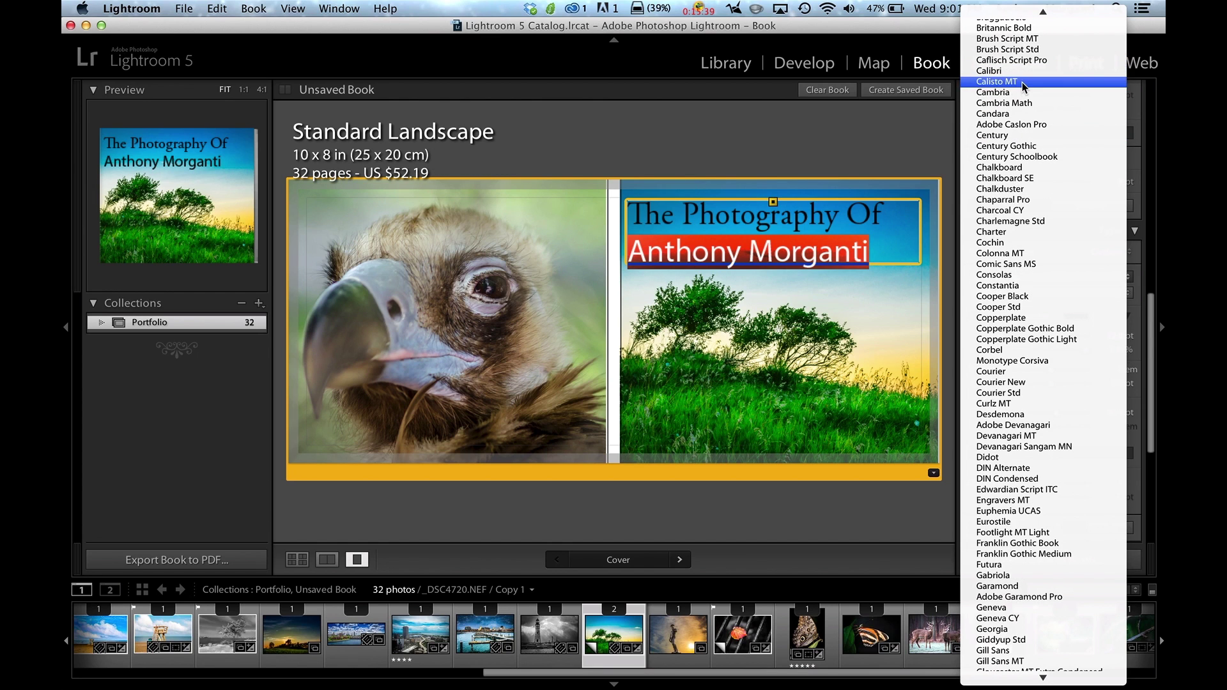
scroll(1023, 69, "up", 3)
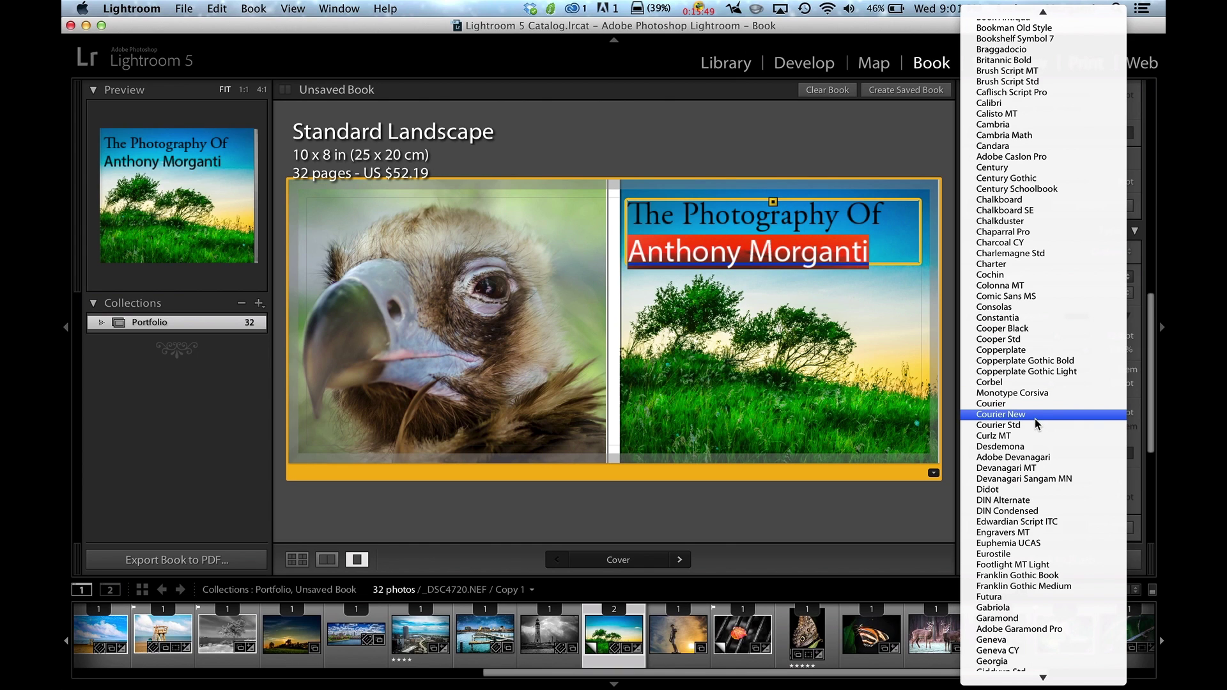
scroll(1035, 423, "down", 15)
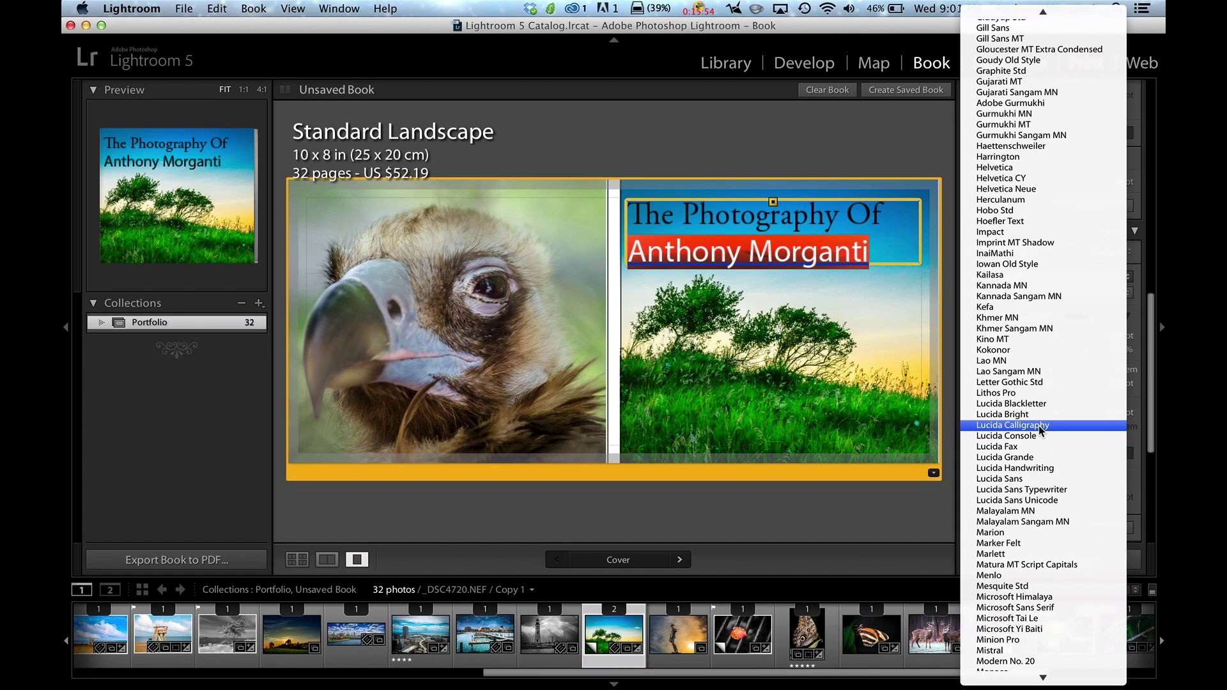
left_click(1037, 425)
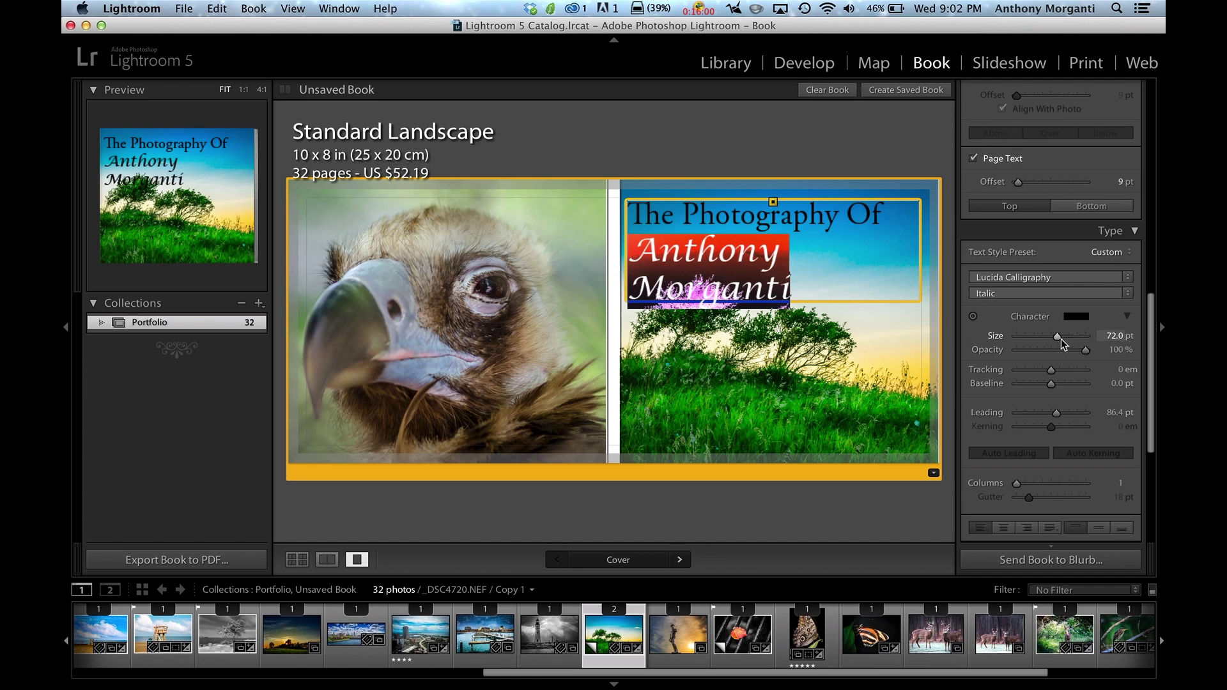
- Reduce the photographer's name to 53.7 pt so that it fits on a single line
left_click_drag(1058, 339, 1056, 339)
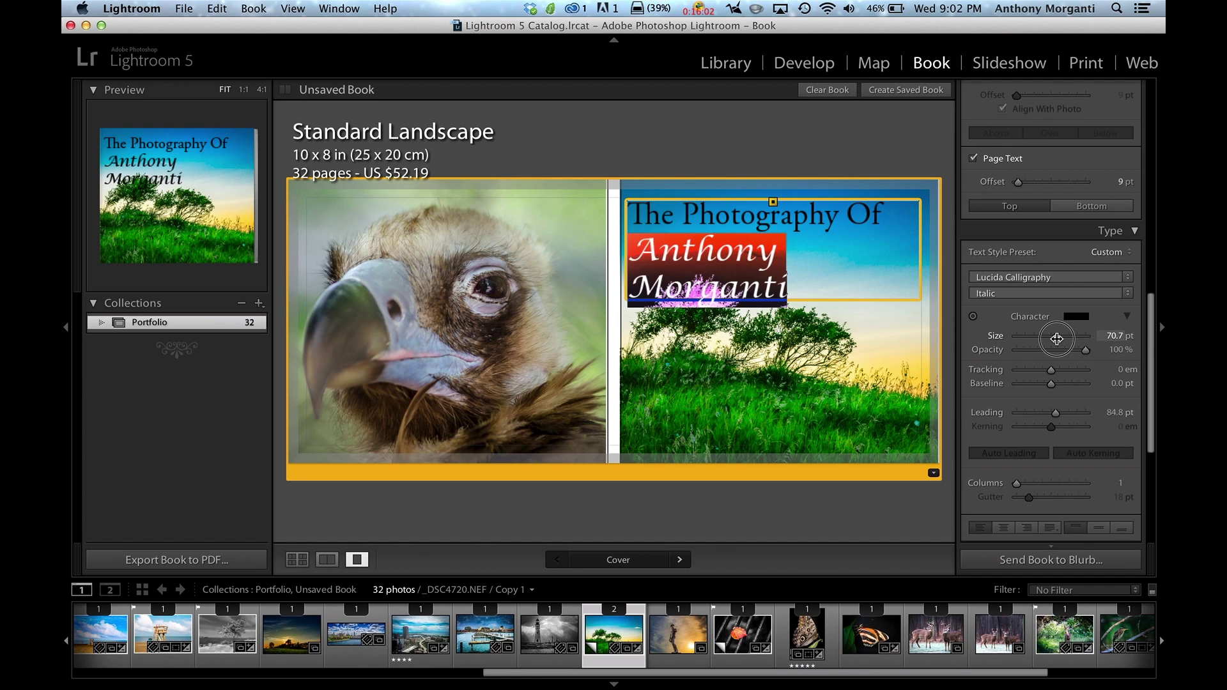
left_click(830, 282)
left_click_drag(788, 288, 628, 208)
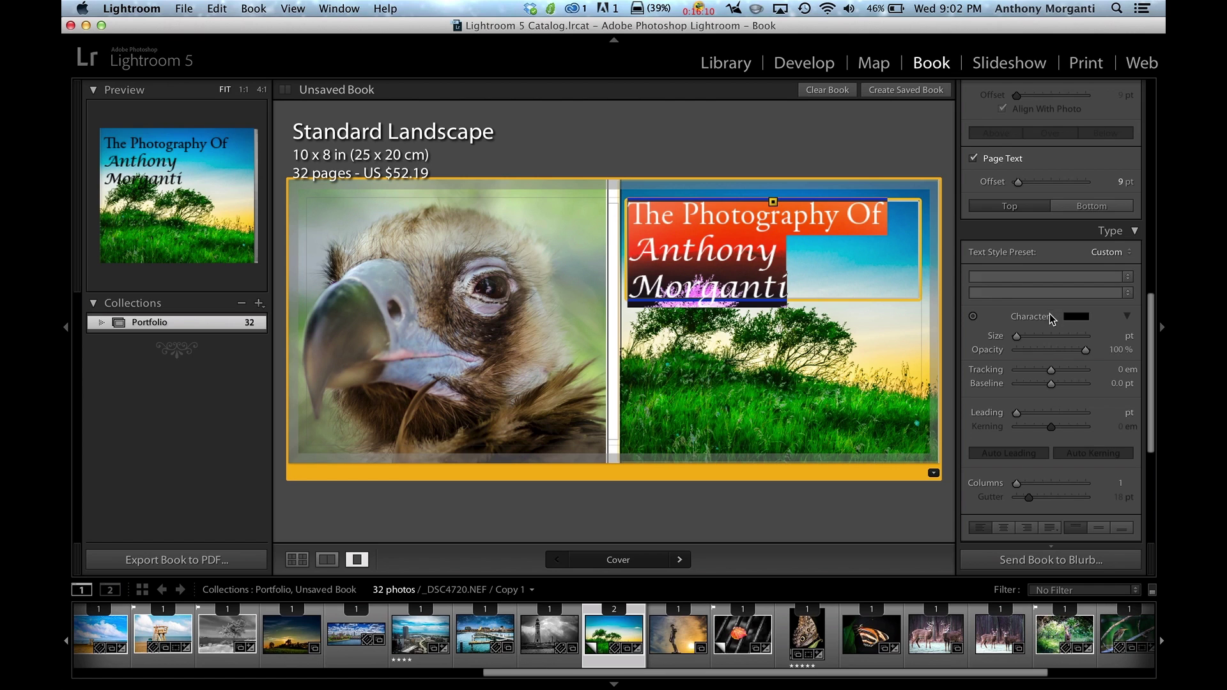
scroll(1049, 326, "up", 5)
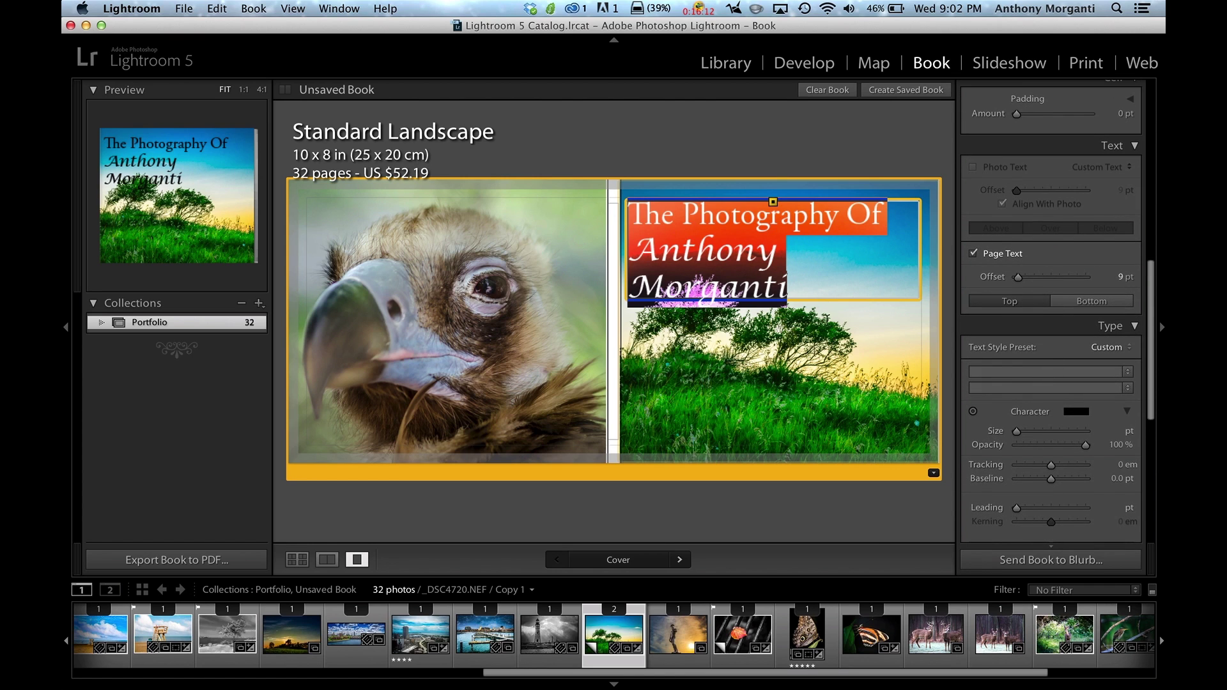
left_click(805, 263)
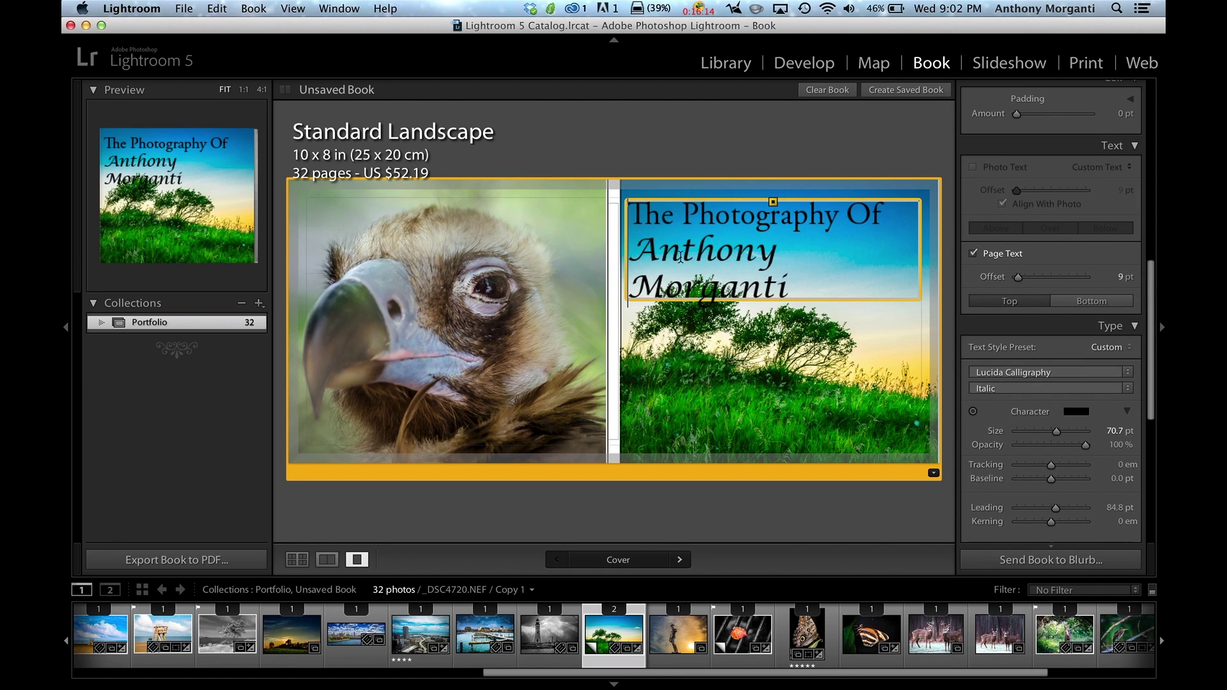
left_click_drag(630, 250, 792, 290)
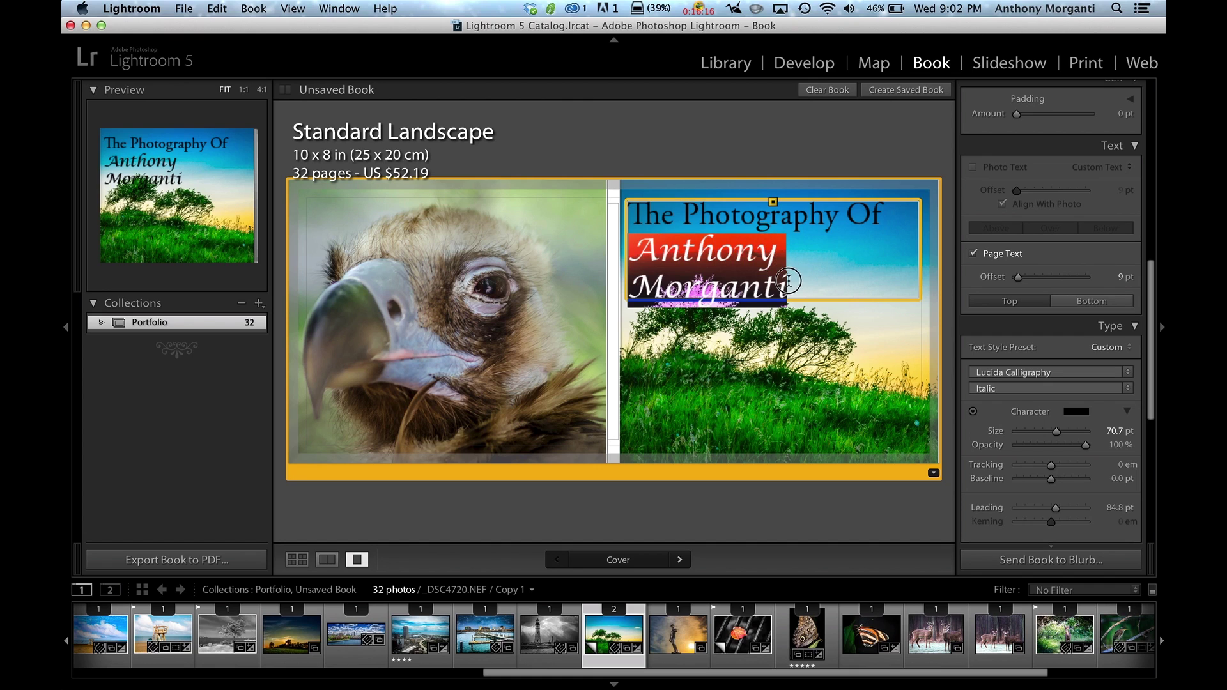
left_click(1057, 433)
left_click_drag(1058, 434, 1048, 434)
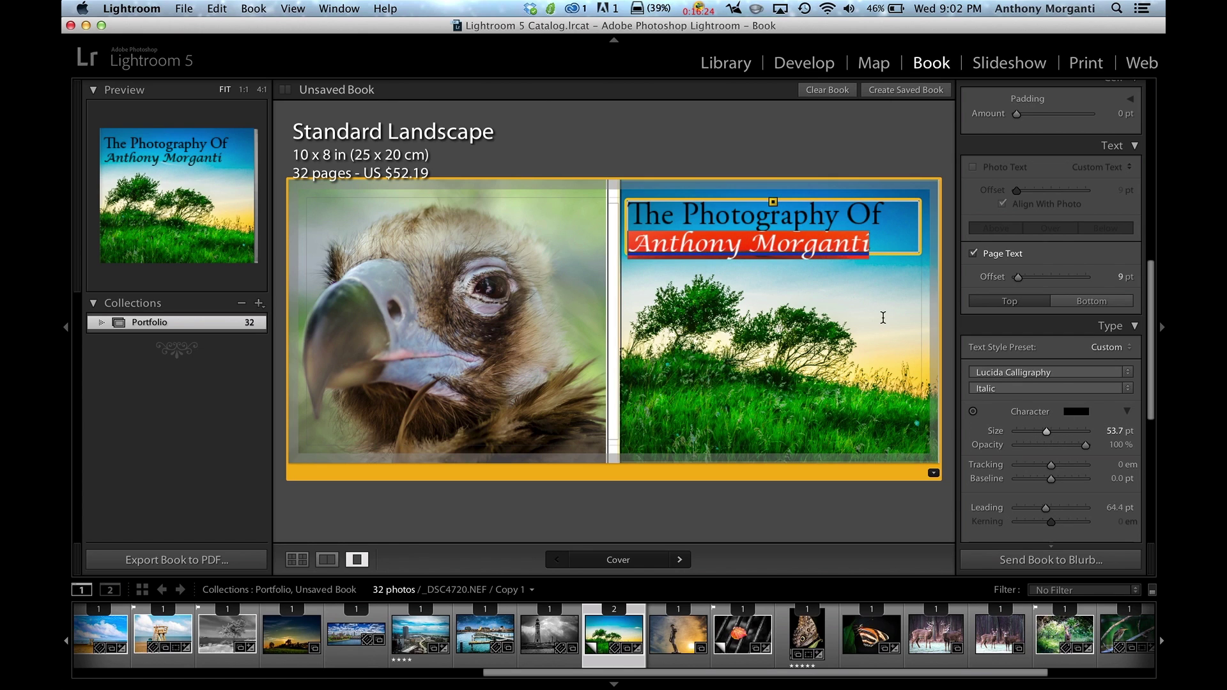
- Lower the baseline of both lines of the front cover title to -6.3 pt
left_click(856, 268)
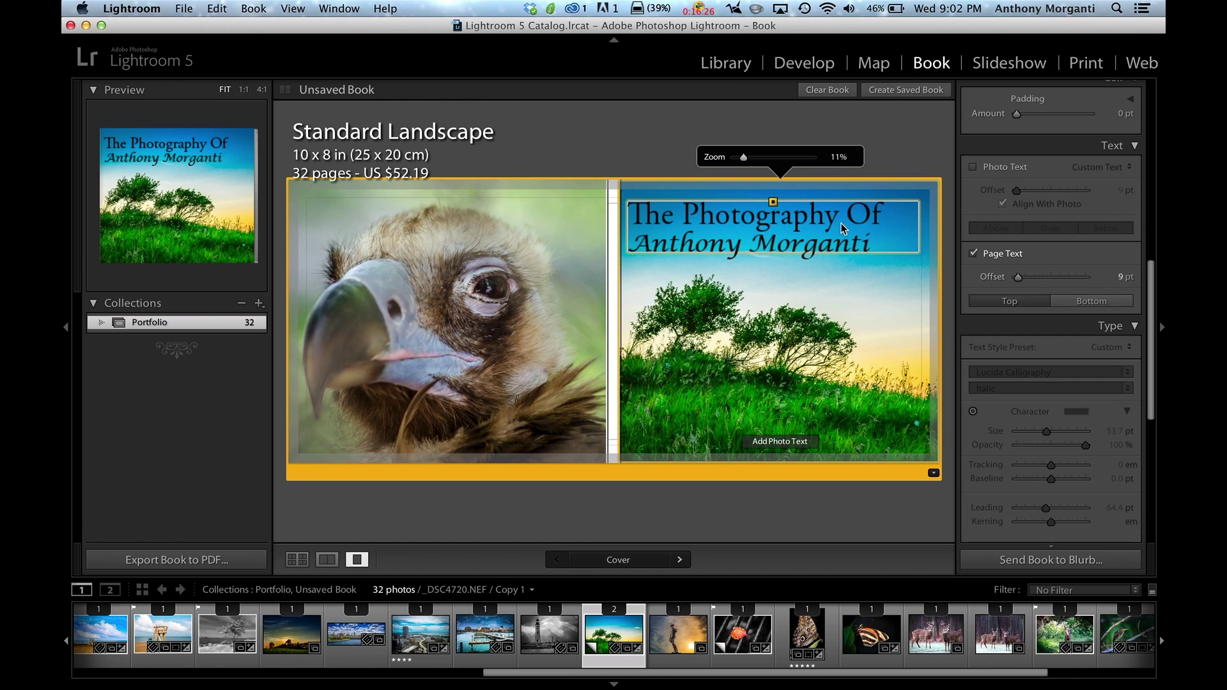
right_click(881, 234)
left_click(854, 242)
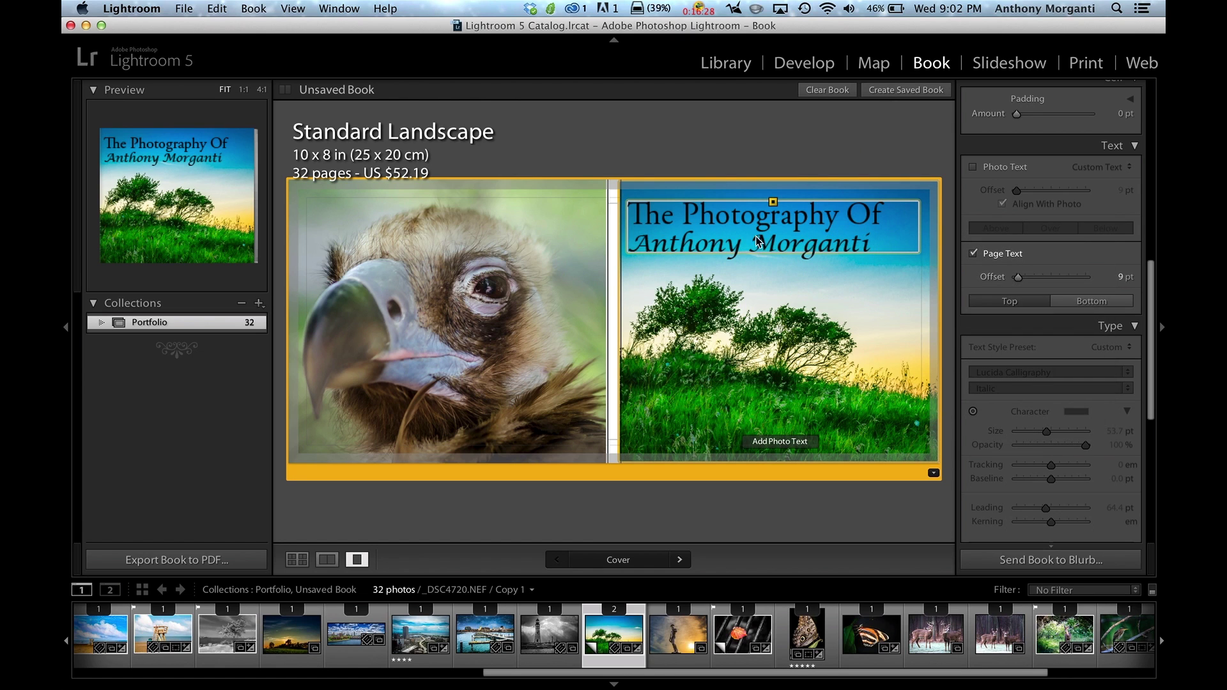
left_click(636, 217)
left_click_drag(635, 217, 881, 249)
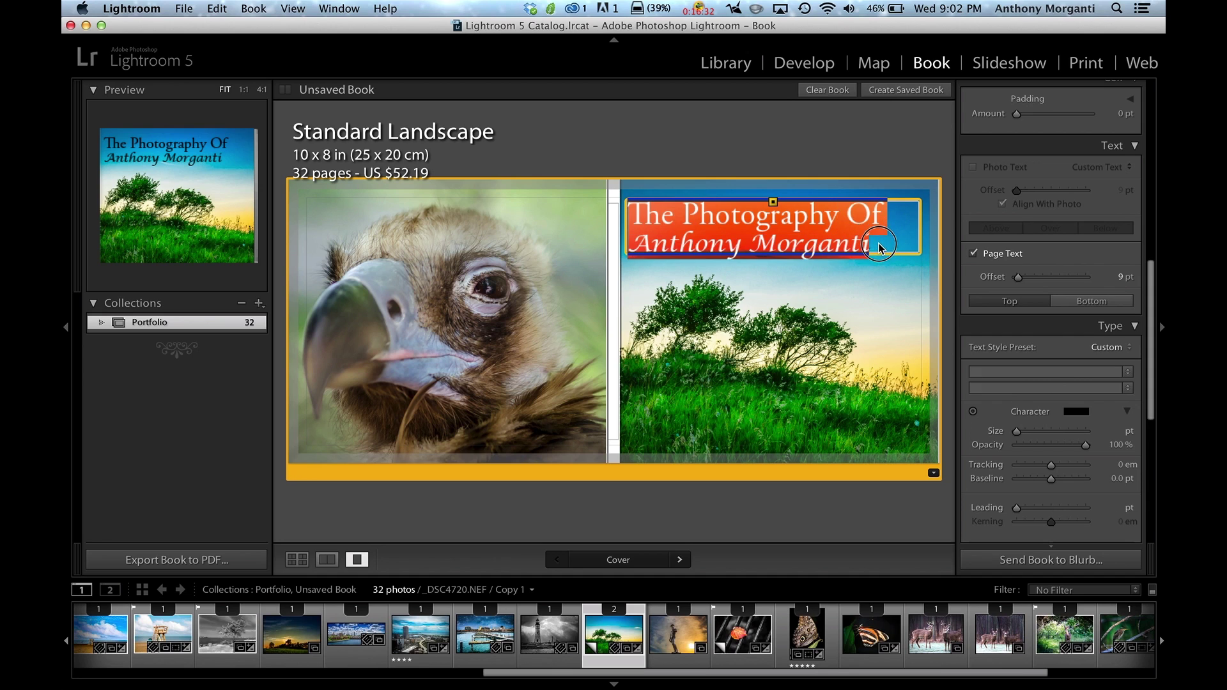
scroll(1028, 399, "down", 1)
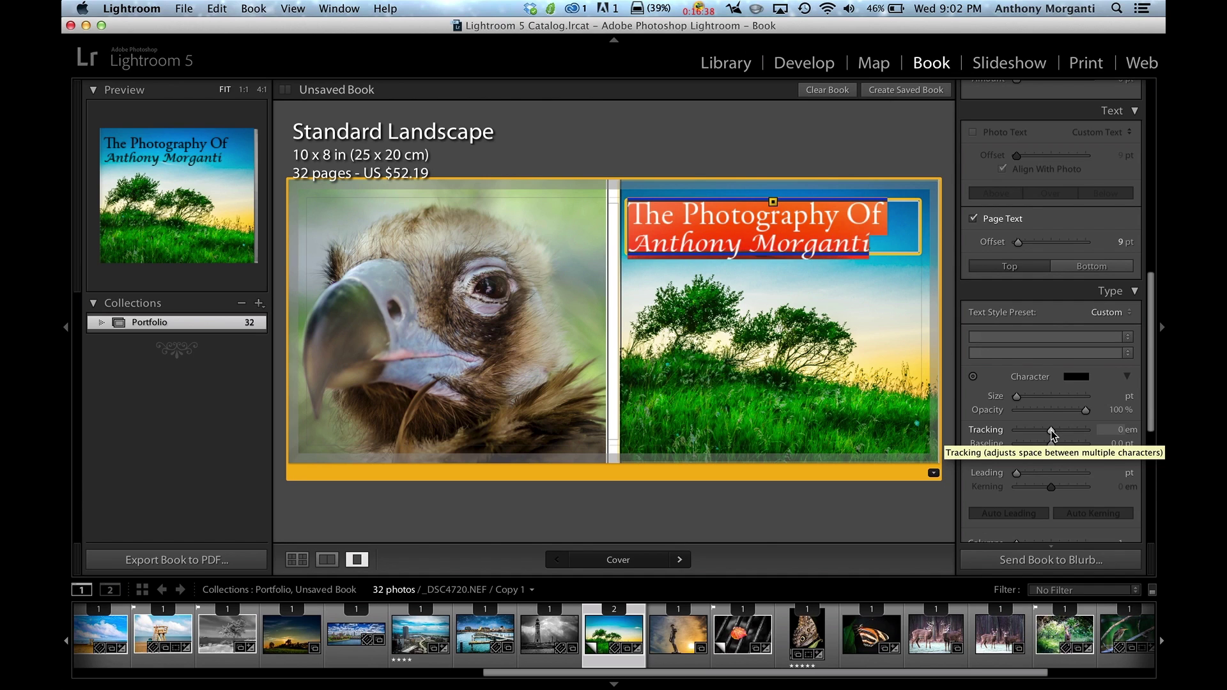
left_click_drag(1049, 444, 1042, 451)
left_click_drag(1042, 449, 1046, 449)
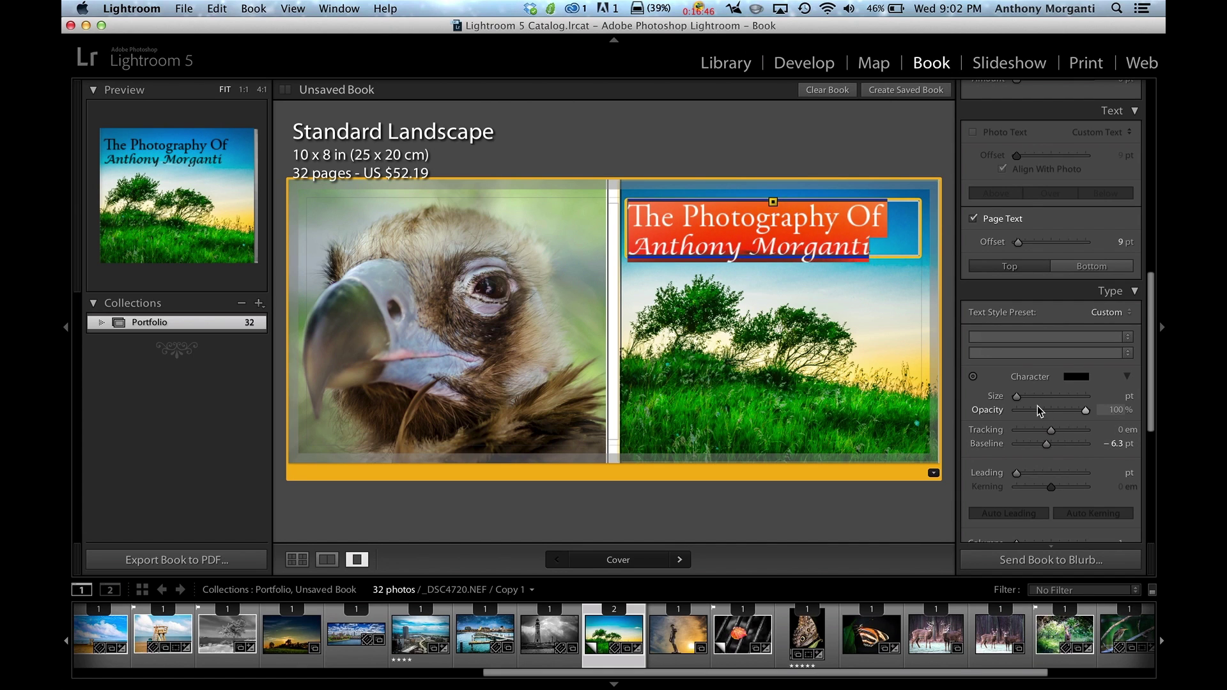
- Reduce the title words "The Photography Of" to 53.7 pt
left_click(882, 240)
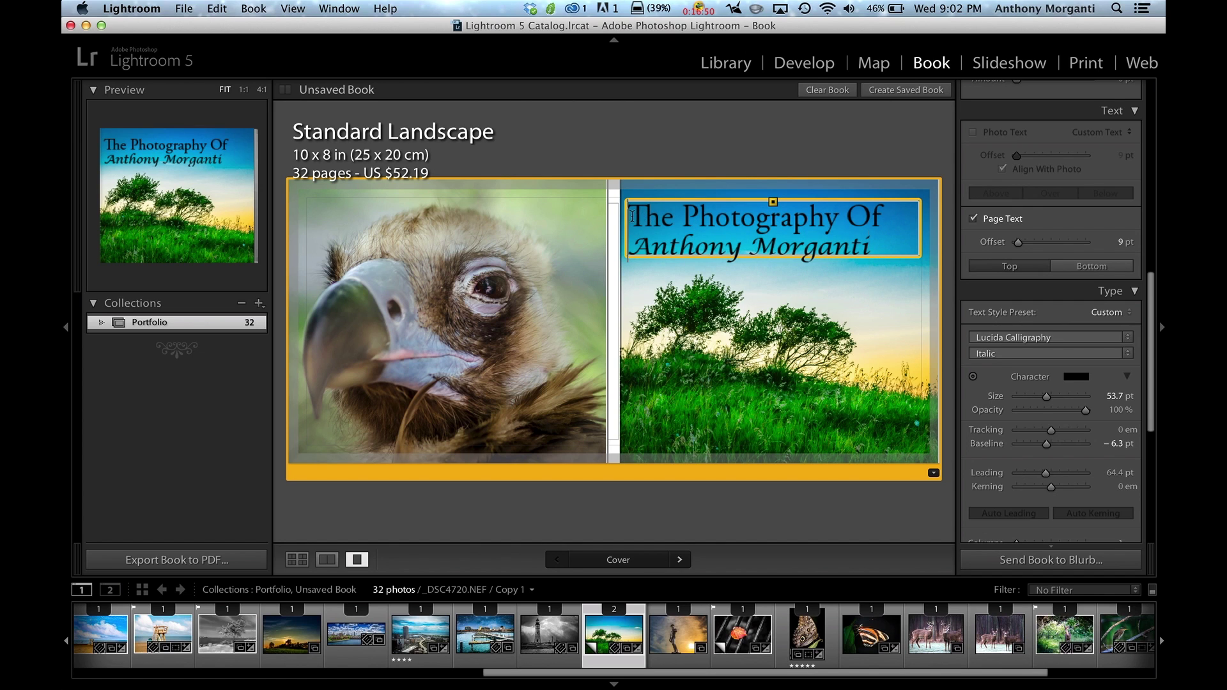
left_click_drag(632, 216, 881, 216)
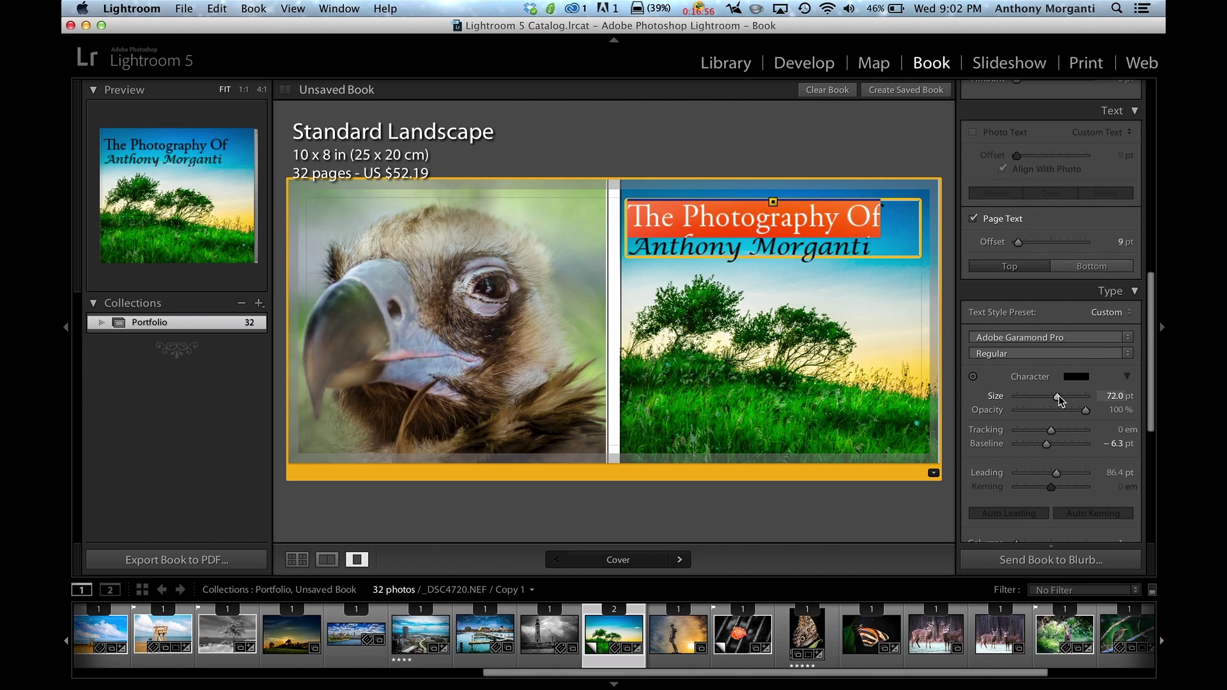
left_click_drag(1058, 396, 1048, 399)
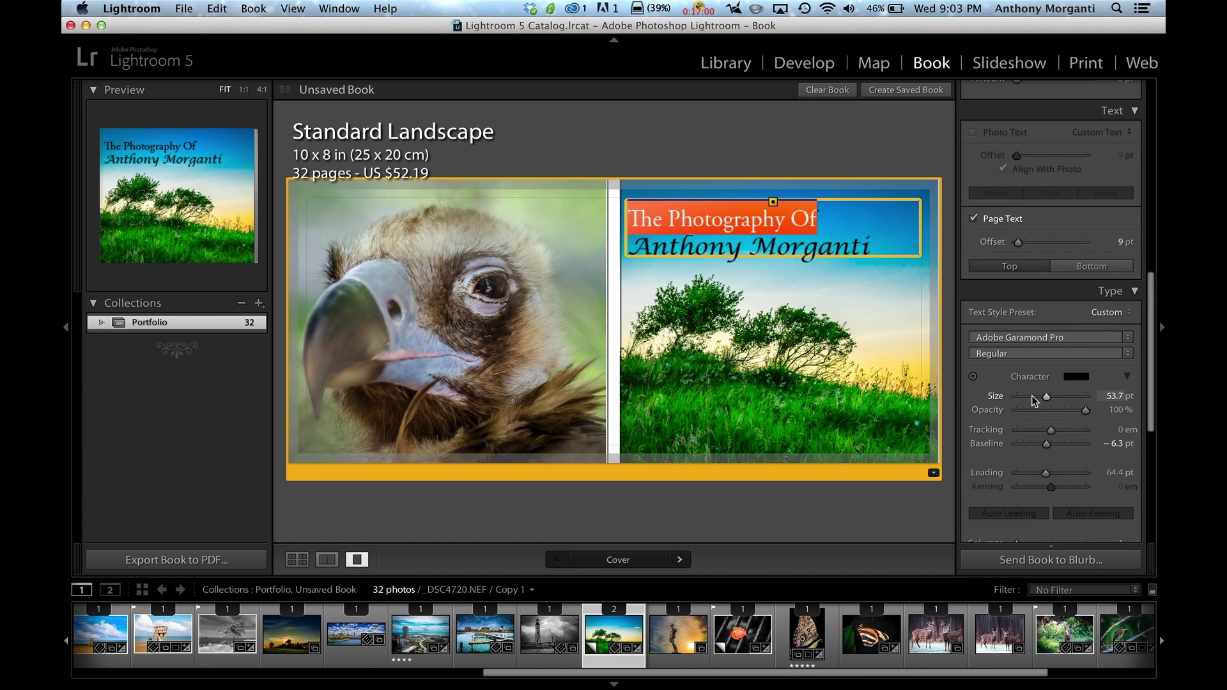
- Change the character color of the photographer's name in the cover title to white
left_click(886, 241)
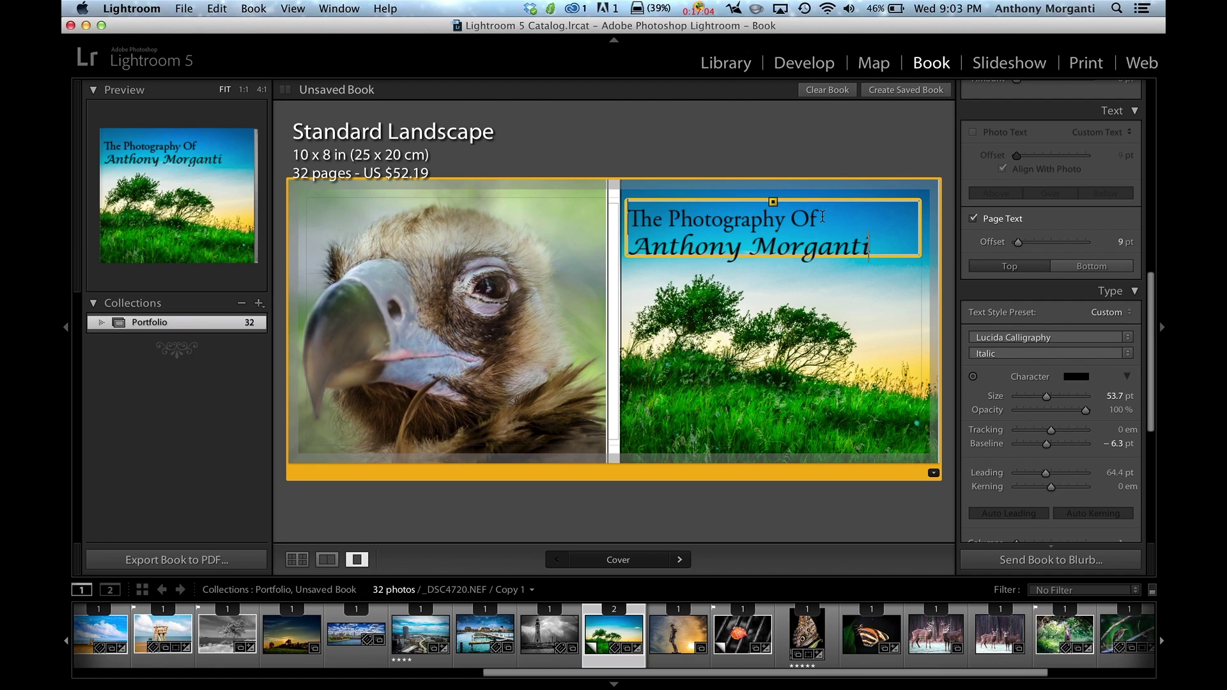
left_click_drag(870, 247, 626, 248)
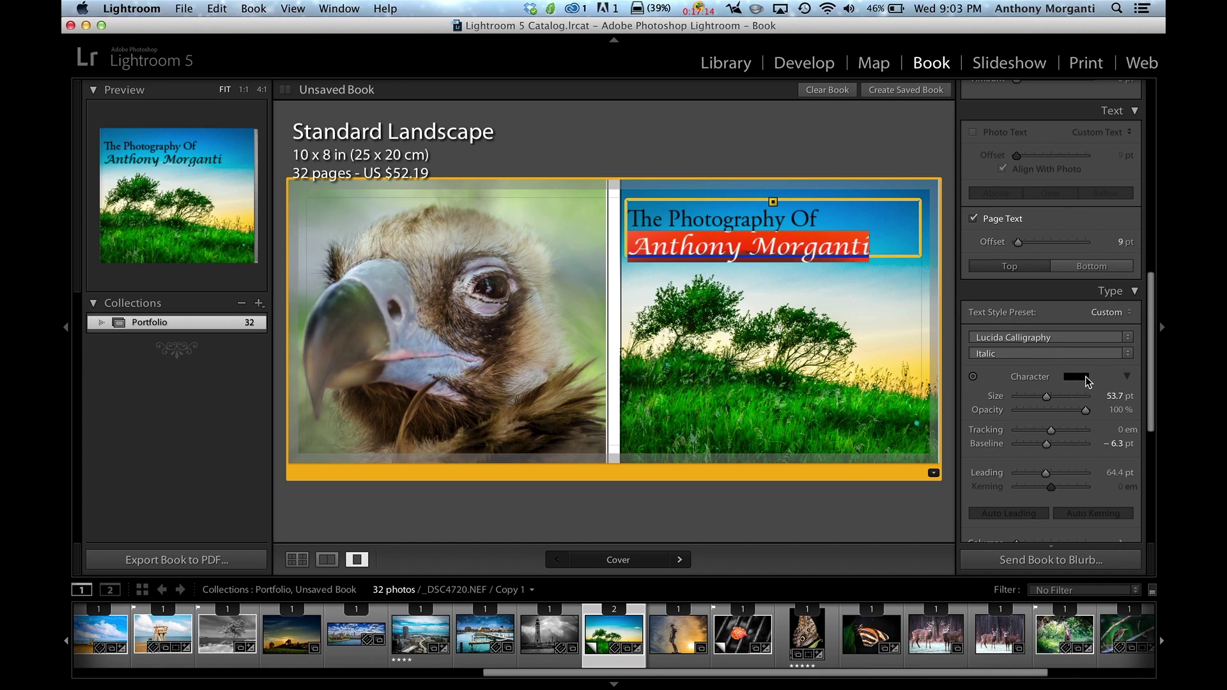
left_click(1082, 383)
left_click(893, 356)
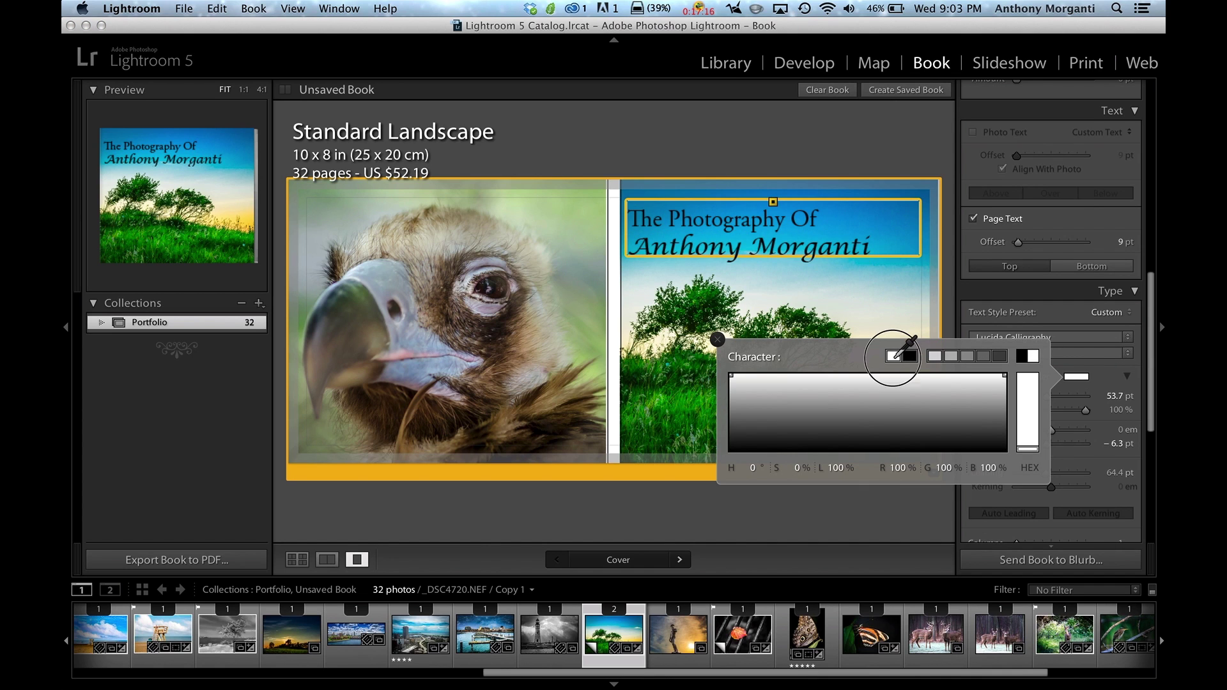
left_click(1018, 290)
left_click(1018, 290)
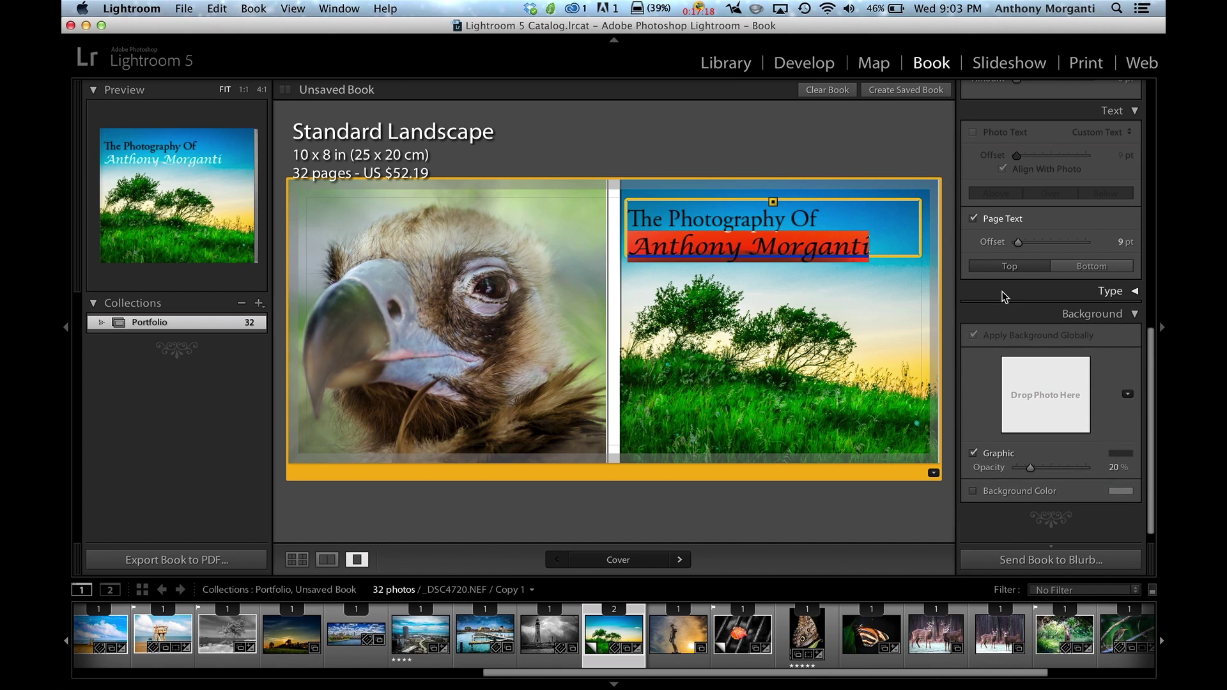
left_click(875, 291)
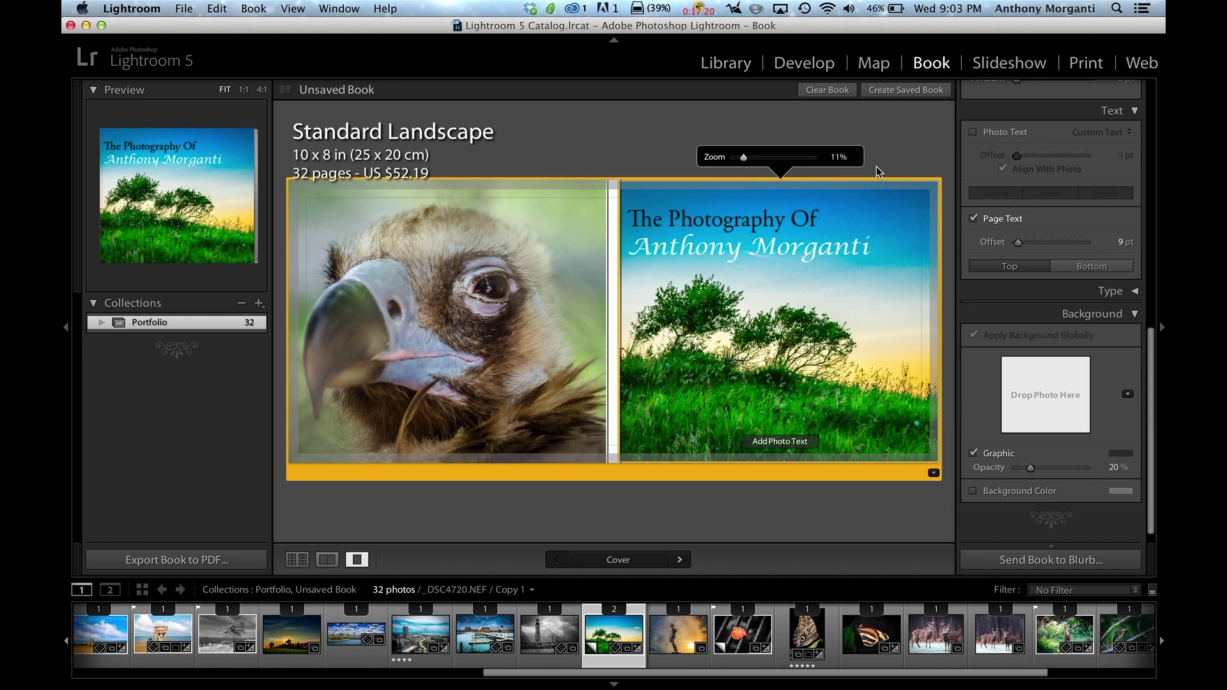
left_click(883, 154)
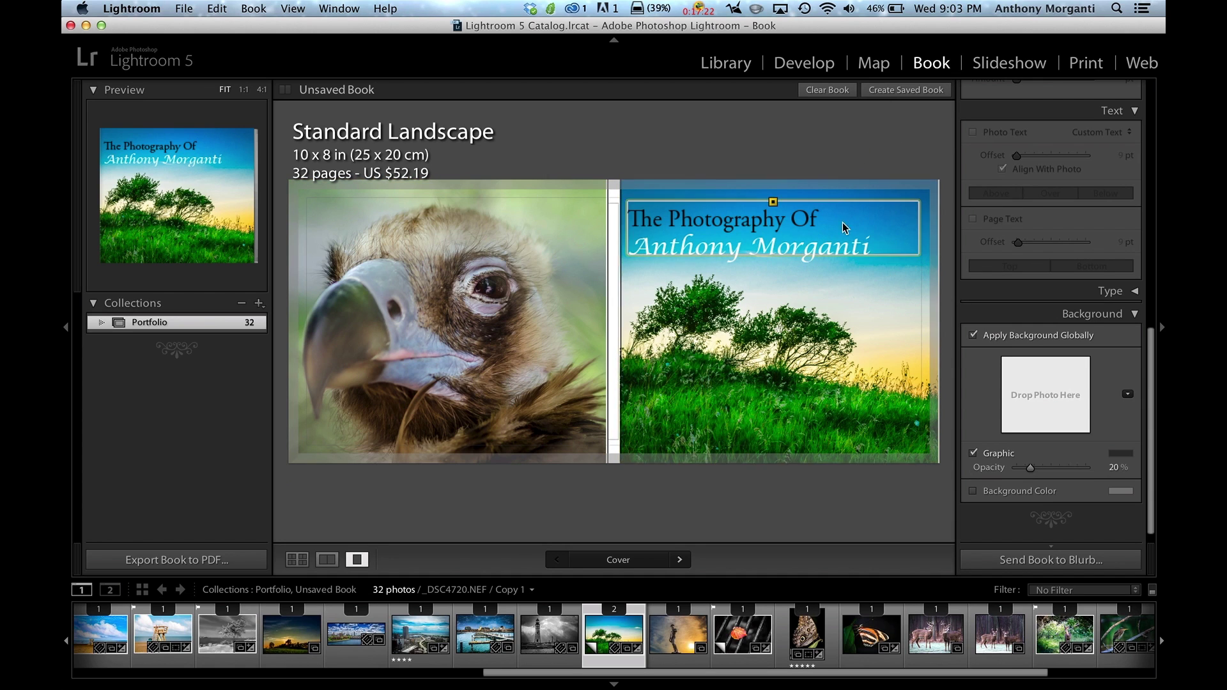
- Enlarge the photographer's name in the cover title to 61.7 pt
left_click(824, 214)
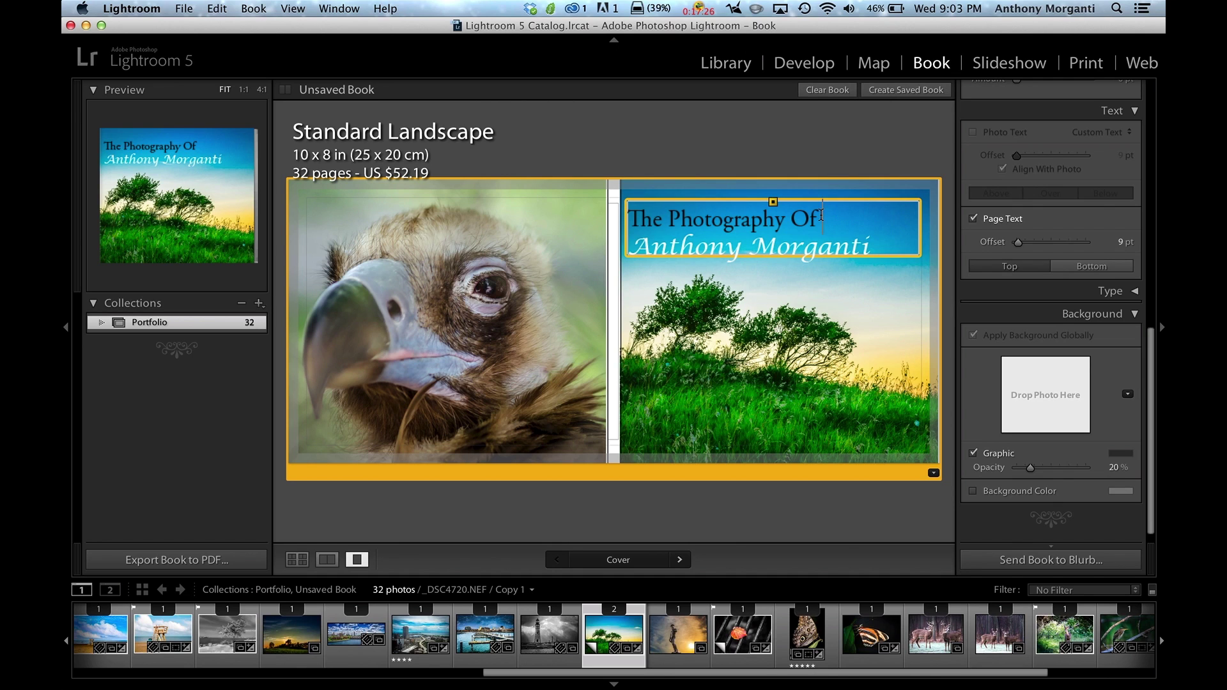
left_click_drag(872, 246, 627, 243)
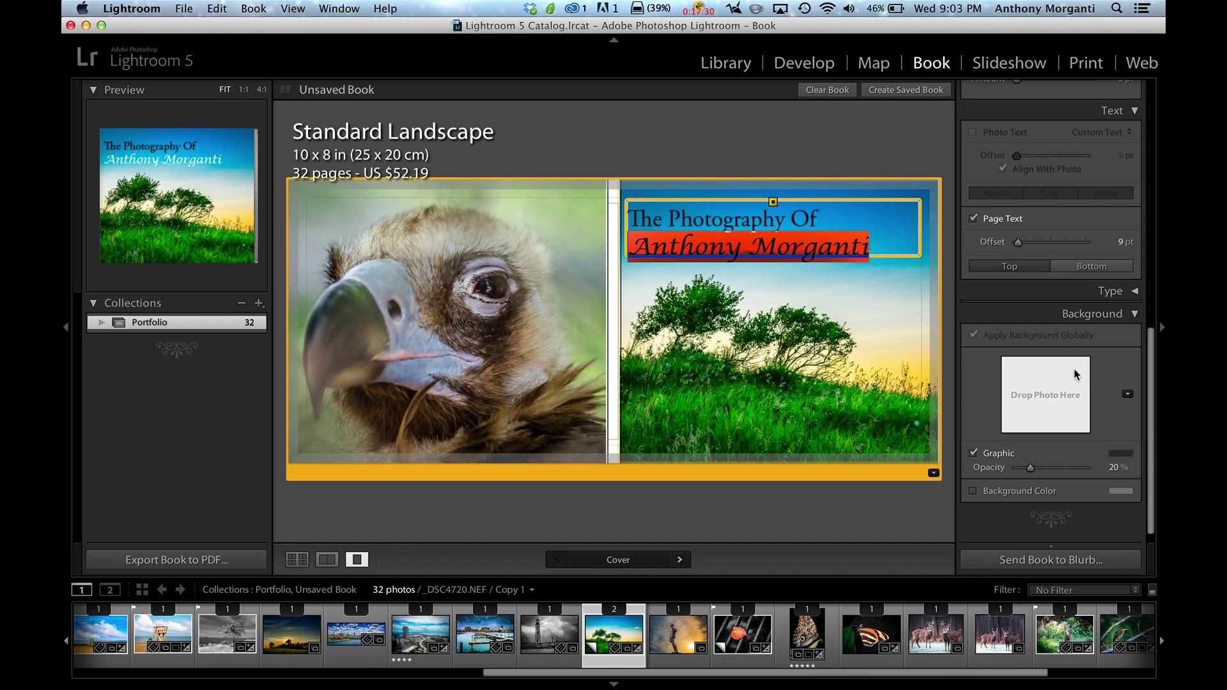
scroll(1056, 339, "up", 8)
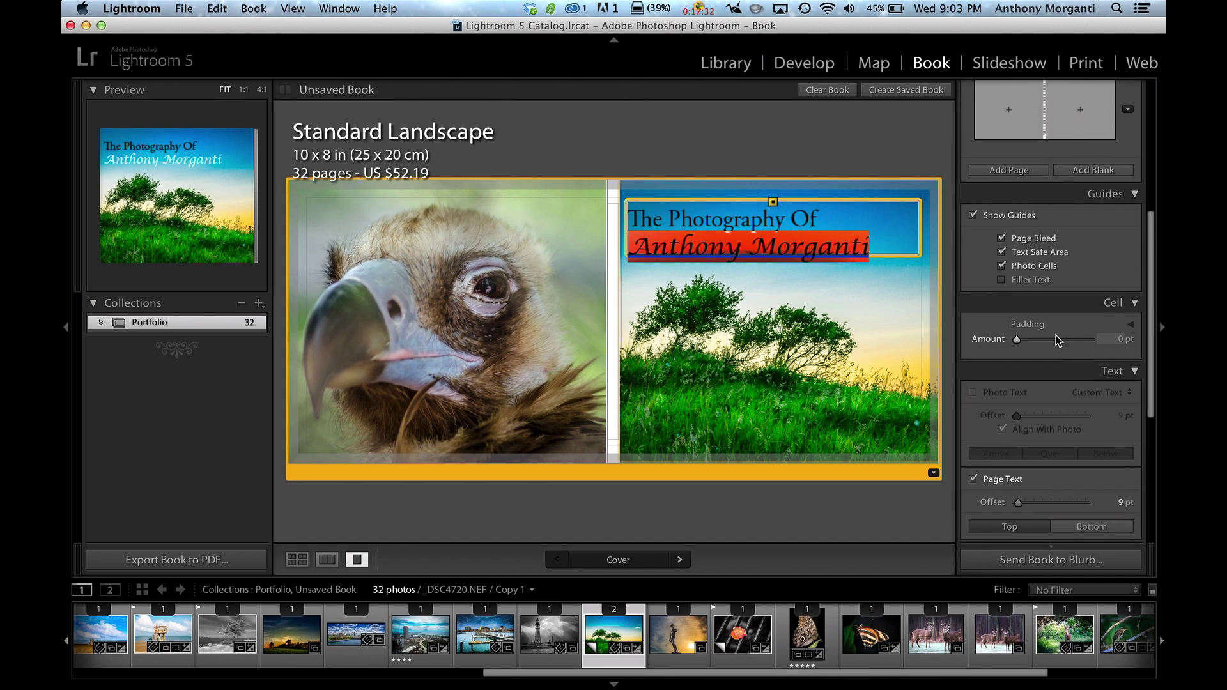
scroll(1056, 335, "up", 7)
scroll(1056, 335, "down", 15)
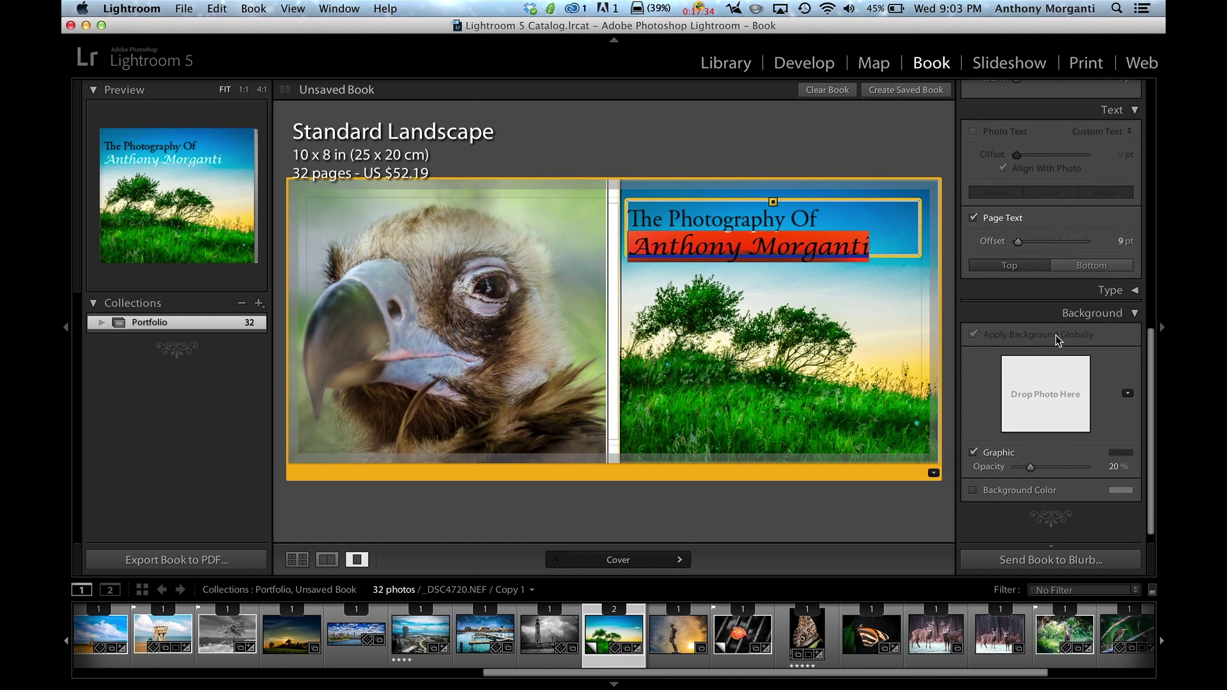
scroll(1055, 334, "up", 9)
scroll(1056, 340, "up", 6)
scroll(1056, 340, "down", 14)
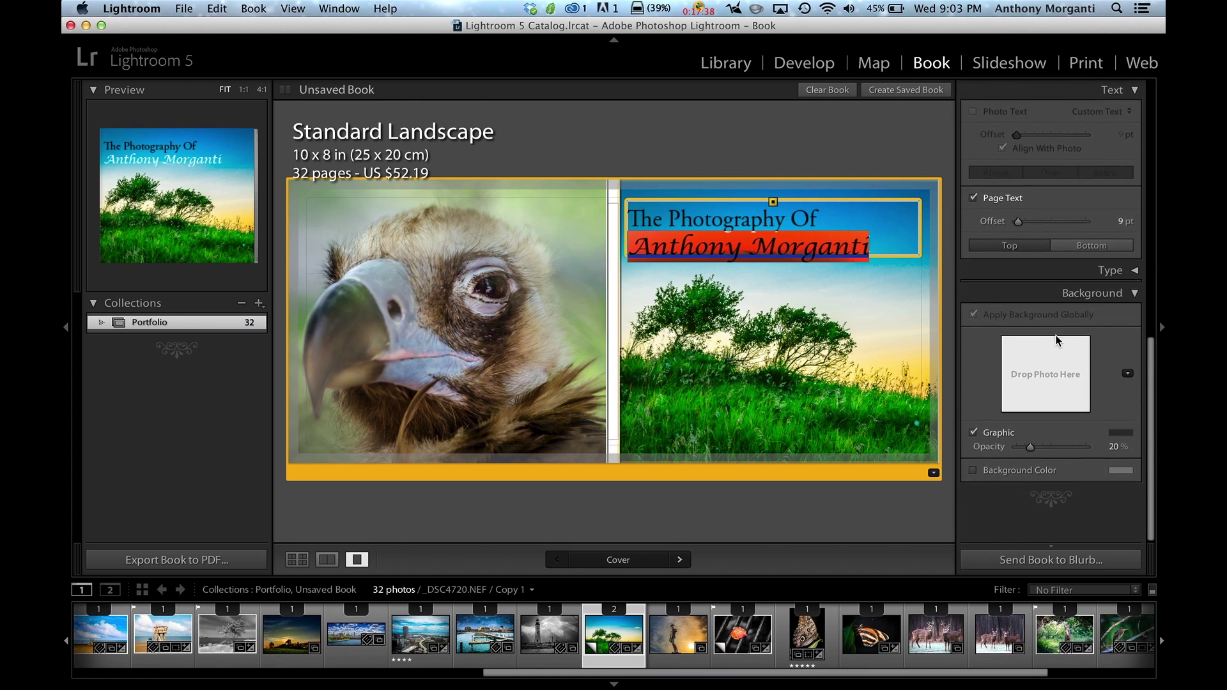
scroll(1055, 334, "up", 5)
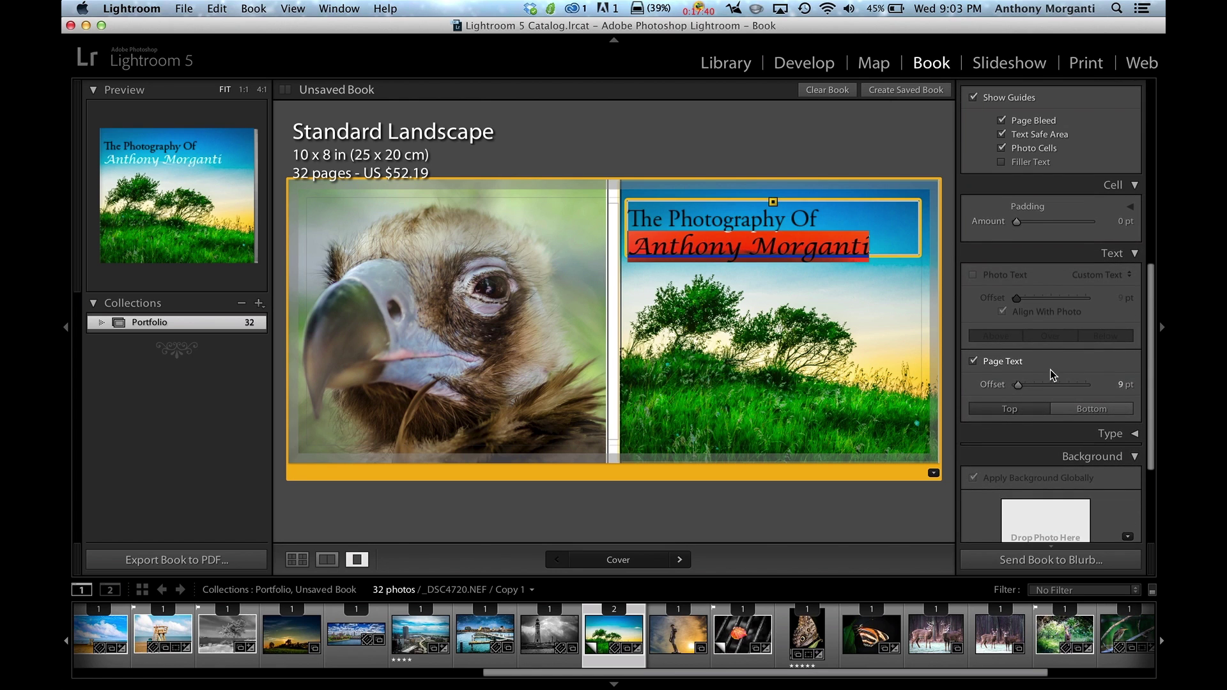
left_click(1110, 433)
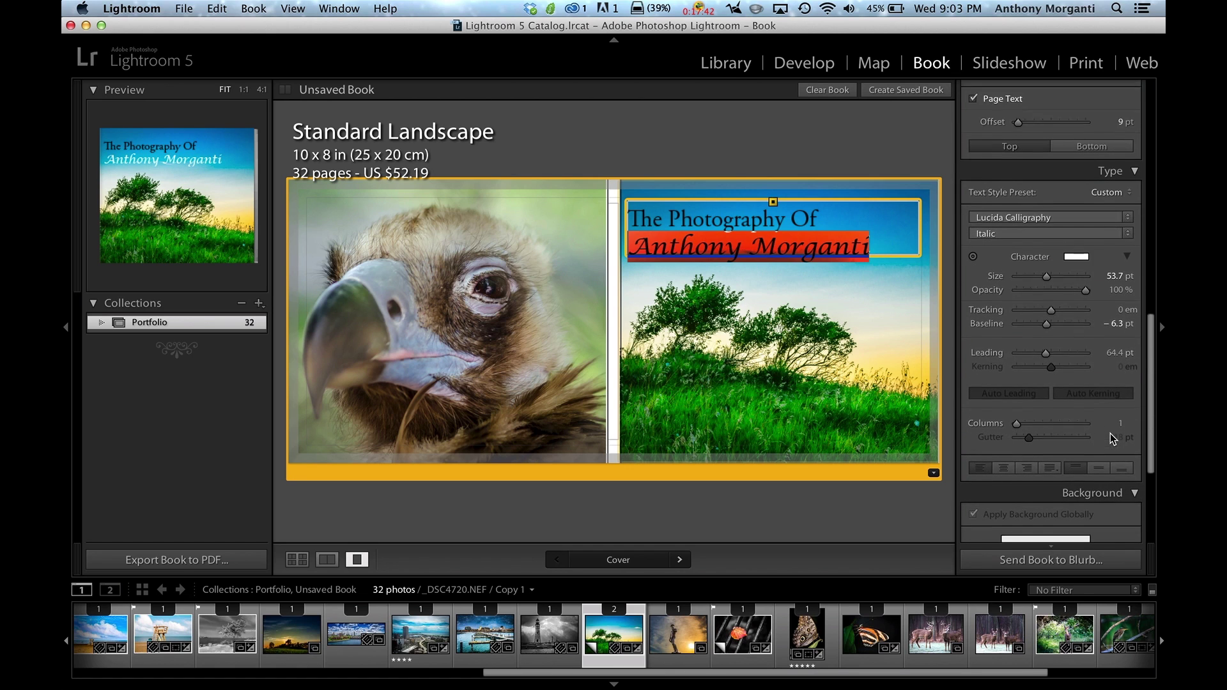
left_click(1047, 256)
left_click_drag(1048, 256, 1053, 256)
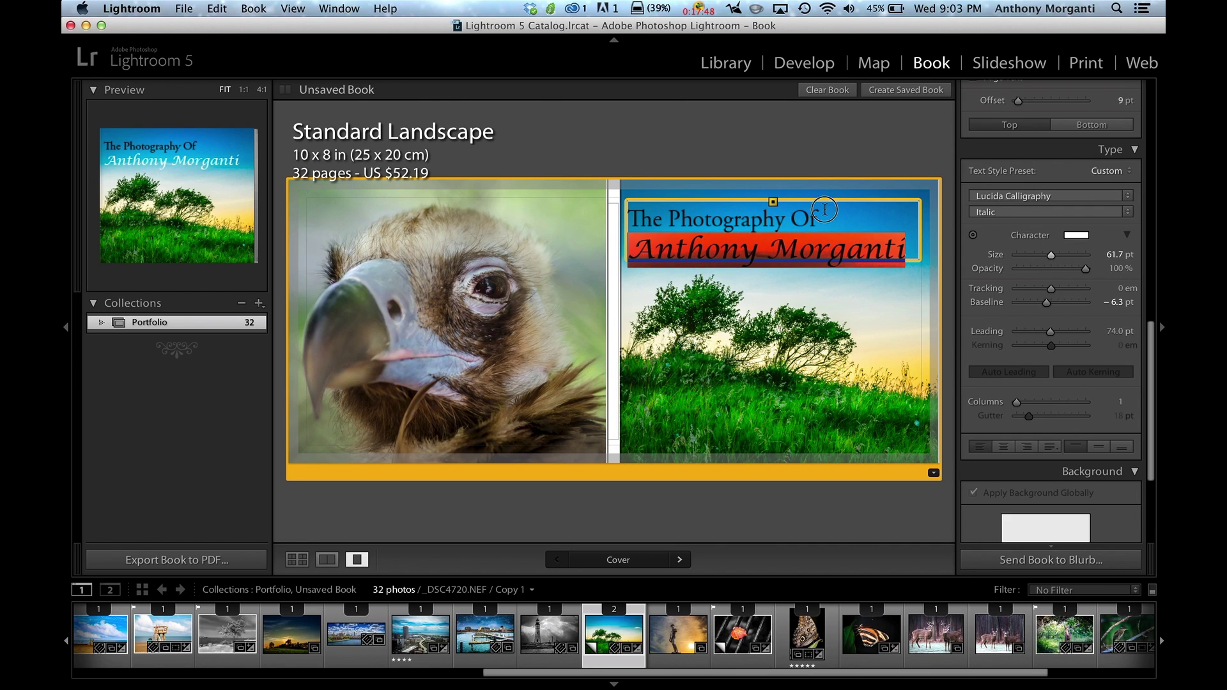
- Enlarge the title words "The Photography Of" to 65.2 pt and finish editing the cover text
left_click(824, 210)
left_click_drag(824, 209, 621, 227)
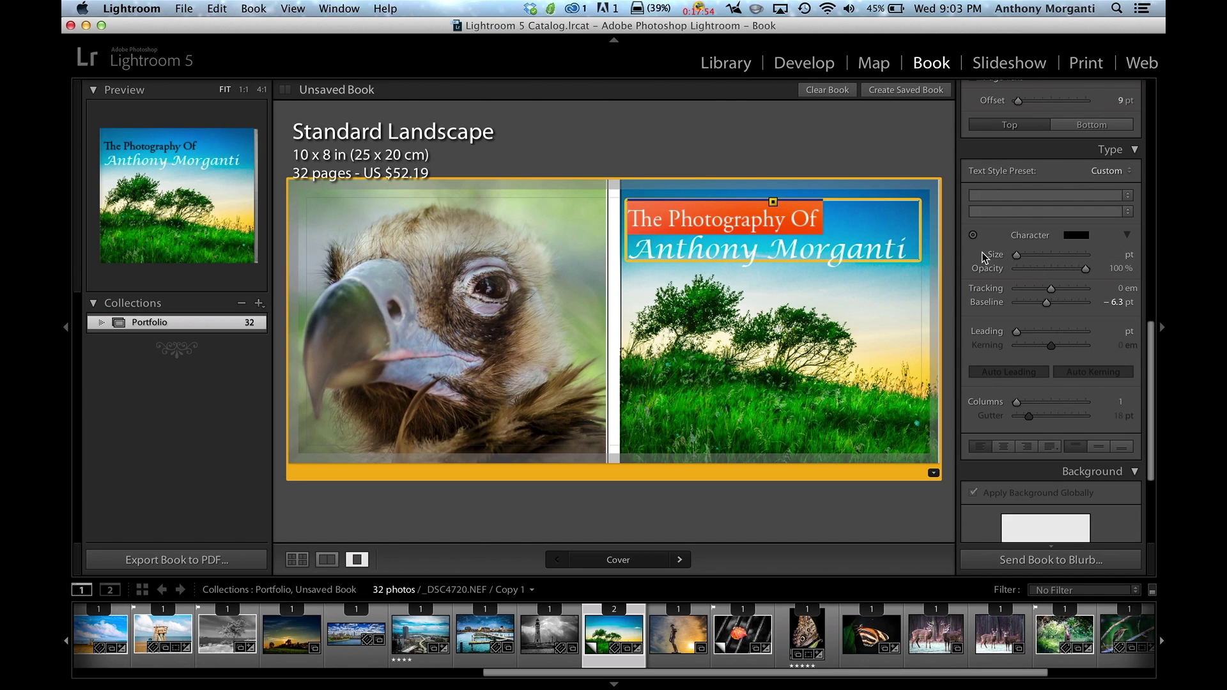
left_click_drag(817, 217, 624, 222)
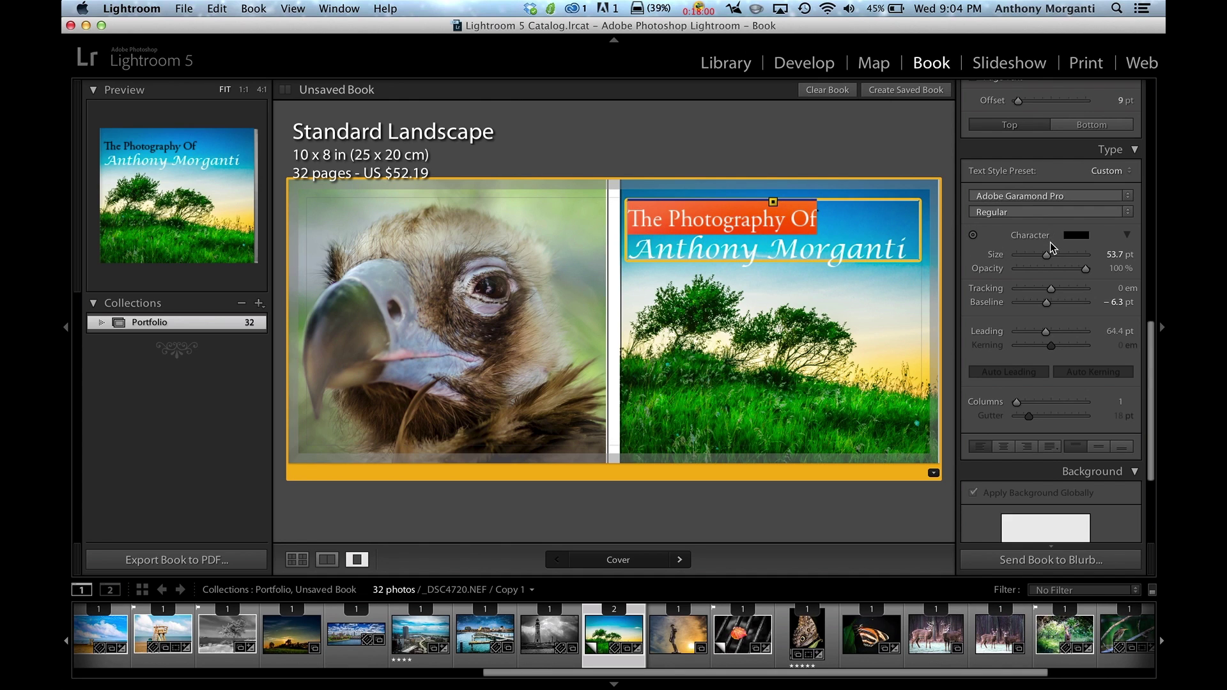
left_click_drag(1048, 255, 1055, 256)
key("Escape")
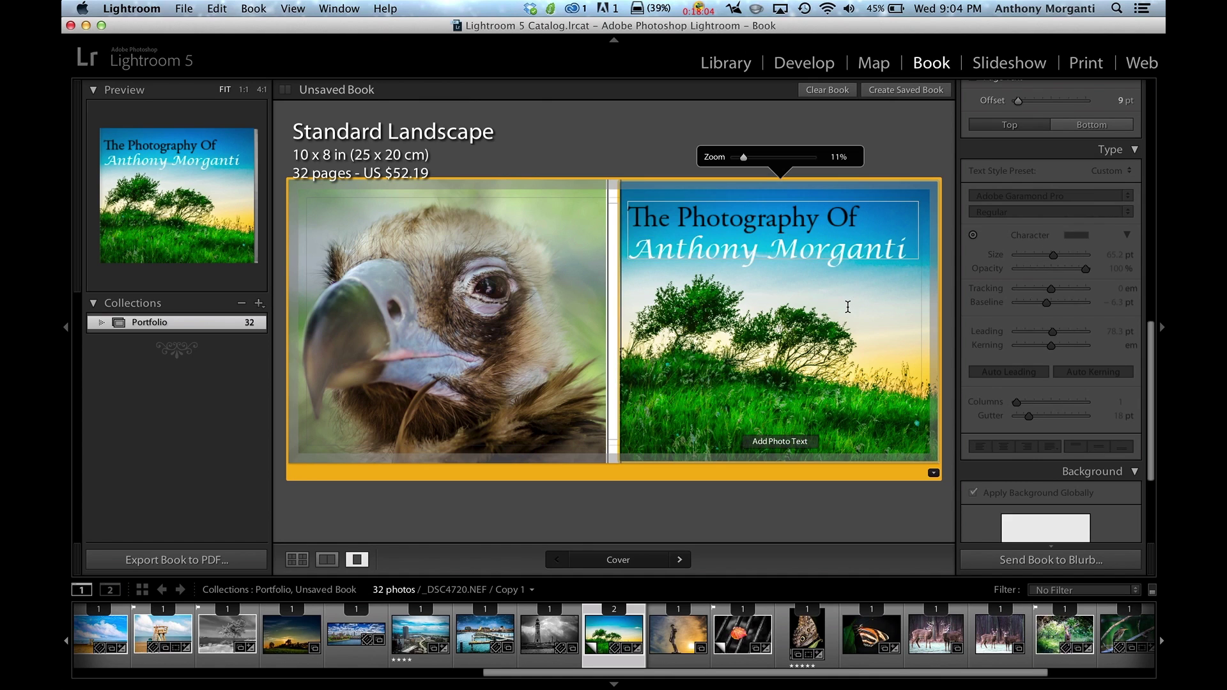
left_click(841, 129)
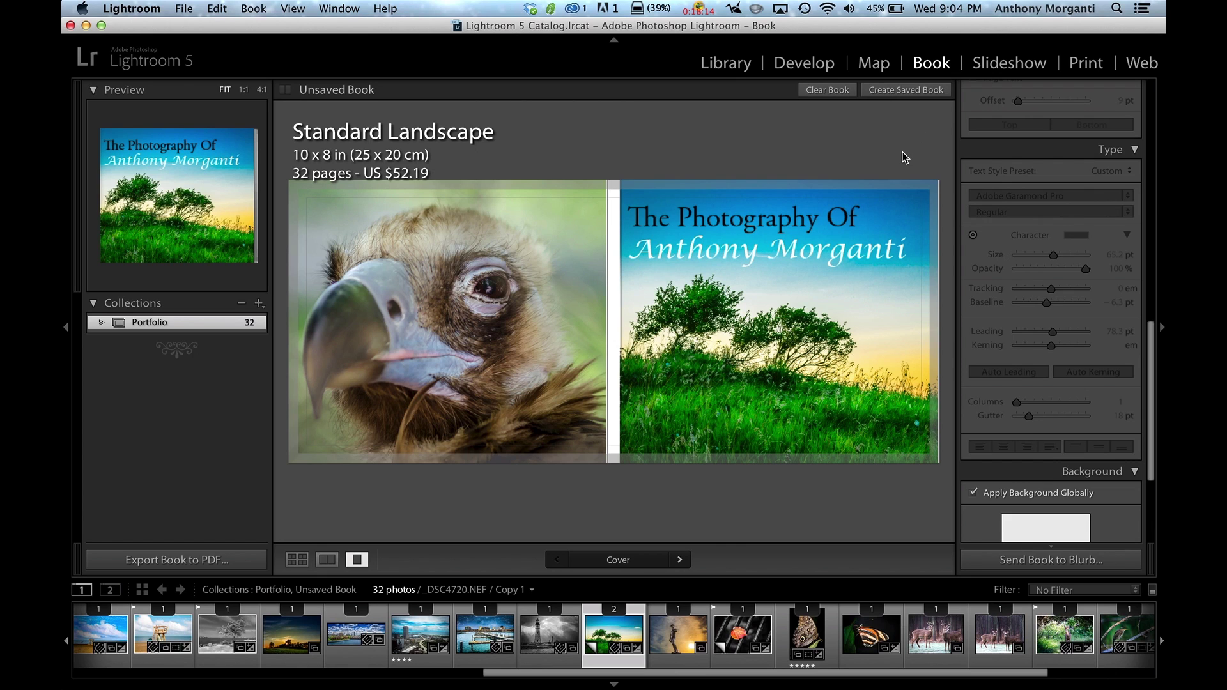
- Upload the book to Blurb, titled "The Photography Of" plus the photographer's full name, with the photographer entered as author and no subtitle
scroll(1027, 438, "down", 5)
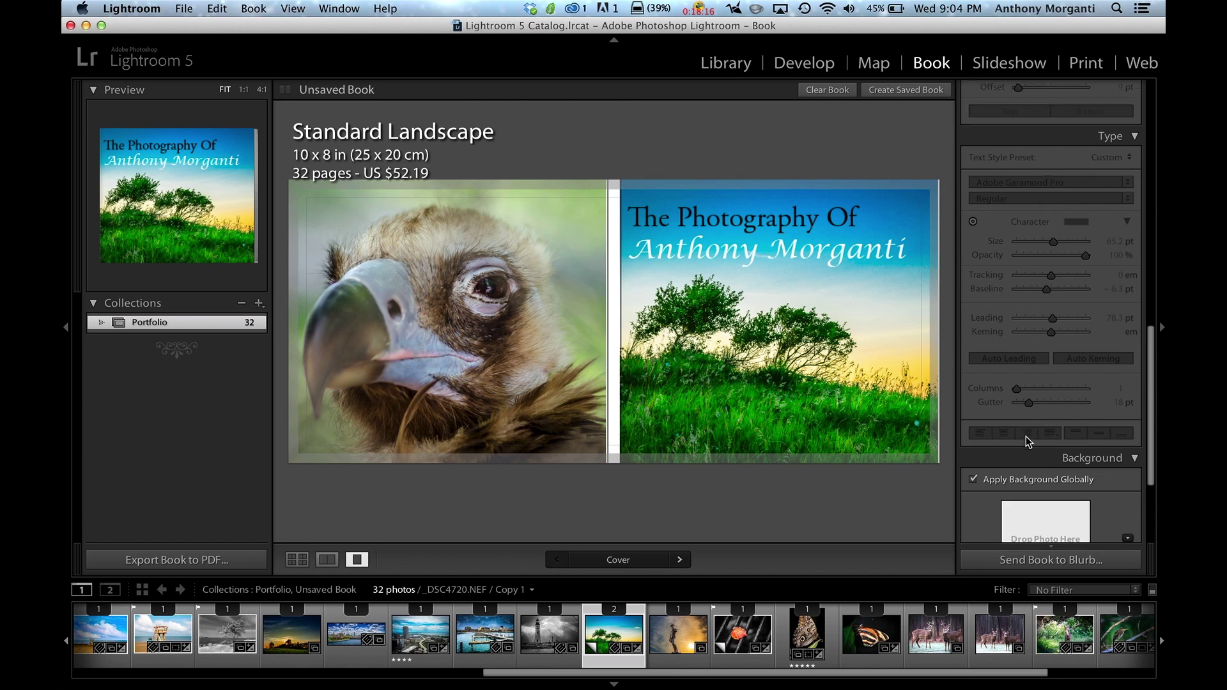
left_click(1065, 563)
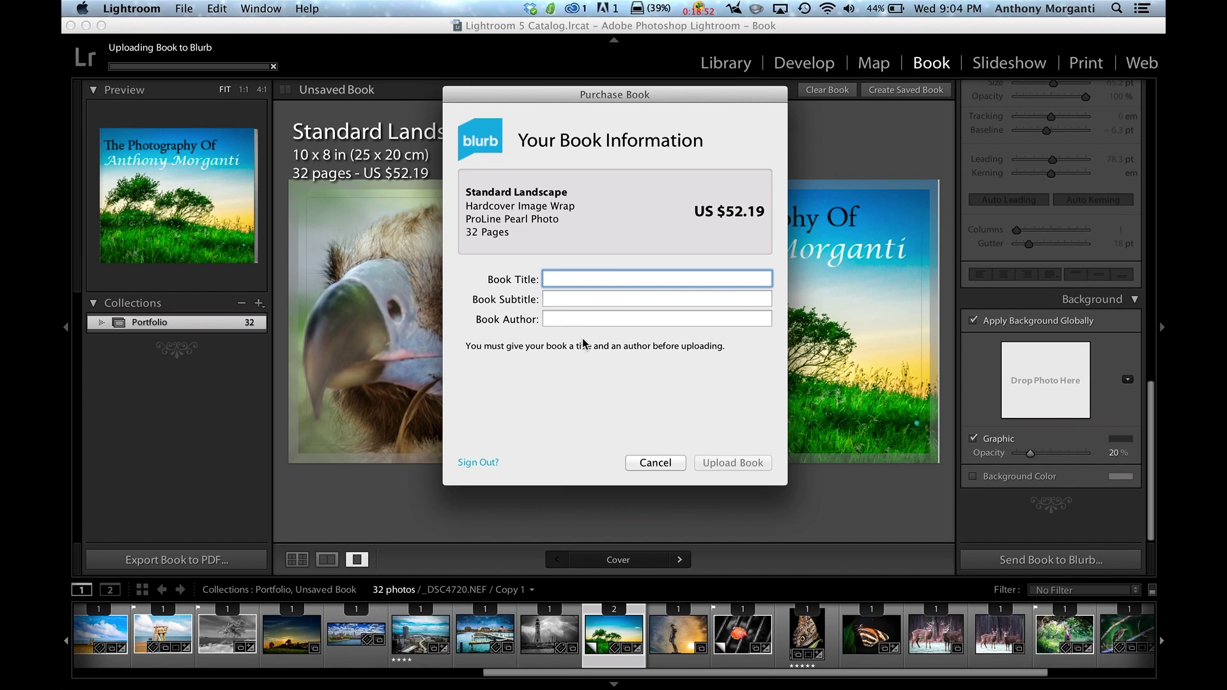
type("The Photography Of Anthony Morganti")
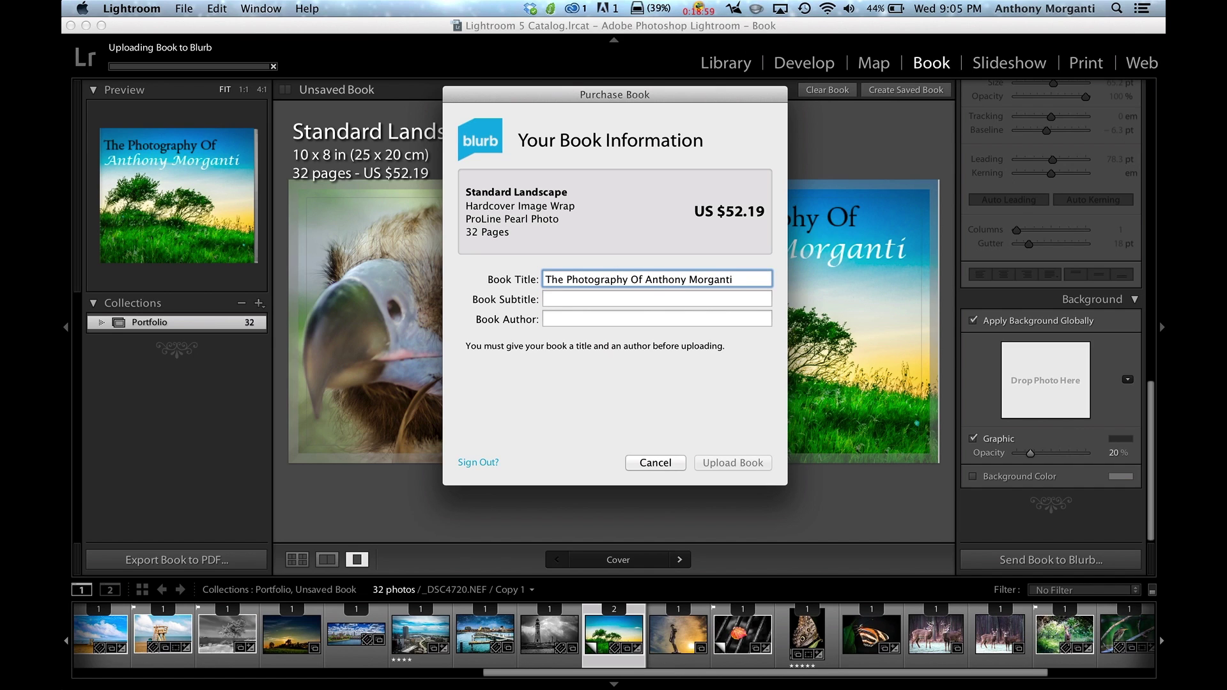
key("Tab")
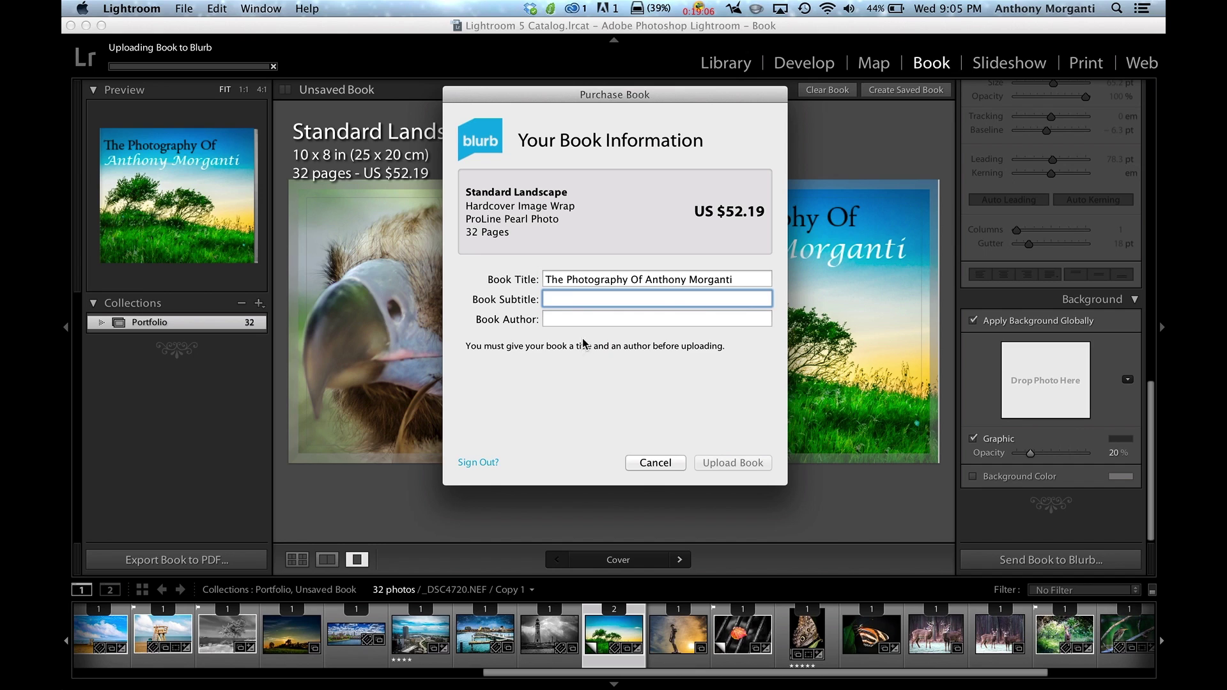
left_click(574, 314)
type("Anthony Morganti")
left_click(735, 461)
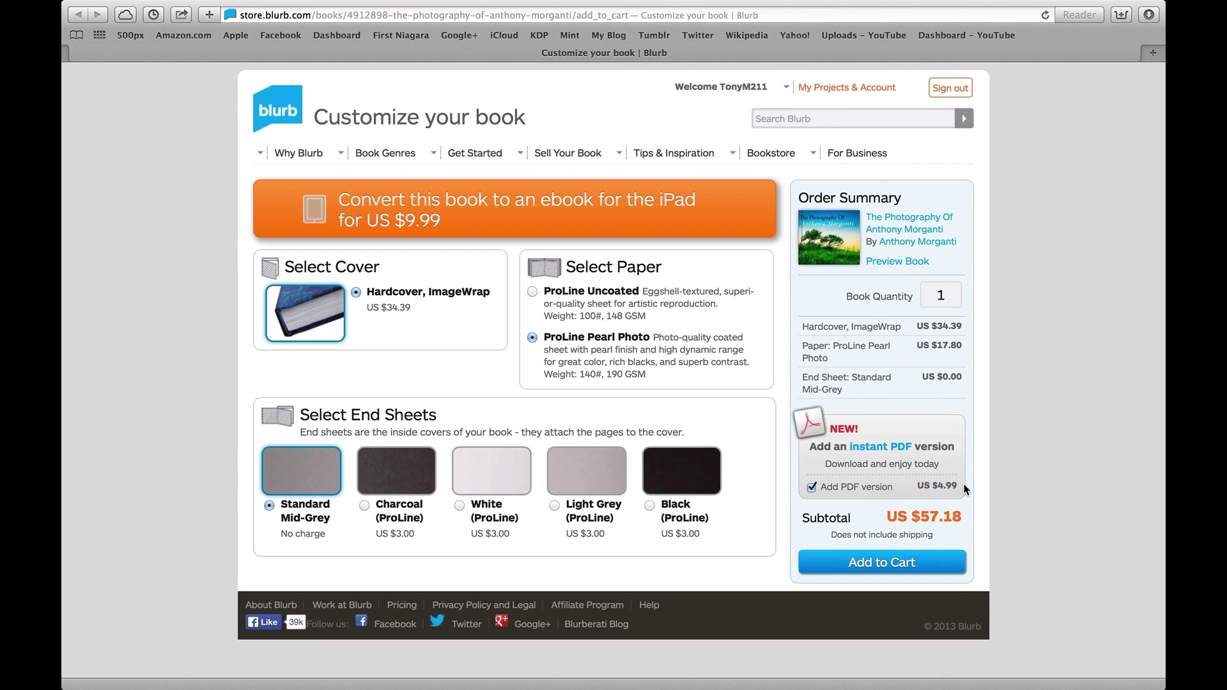
- Add the hardcover book to the Blurb cart without the PDF version and proceed to checkout
left_click(813, 487)
left_click(866, 565)
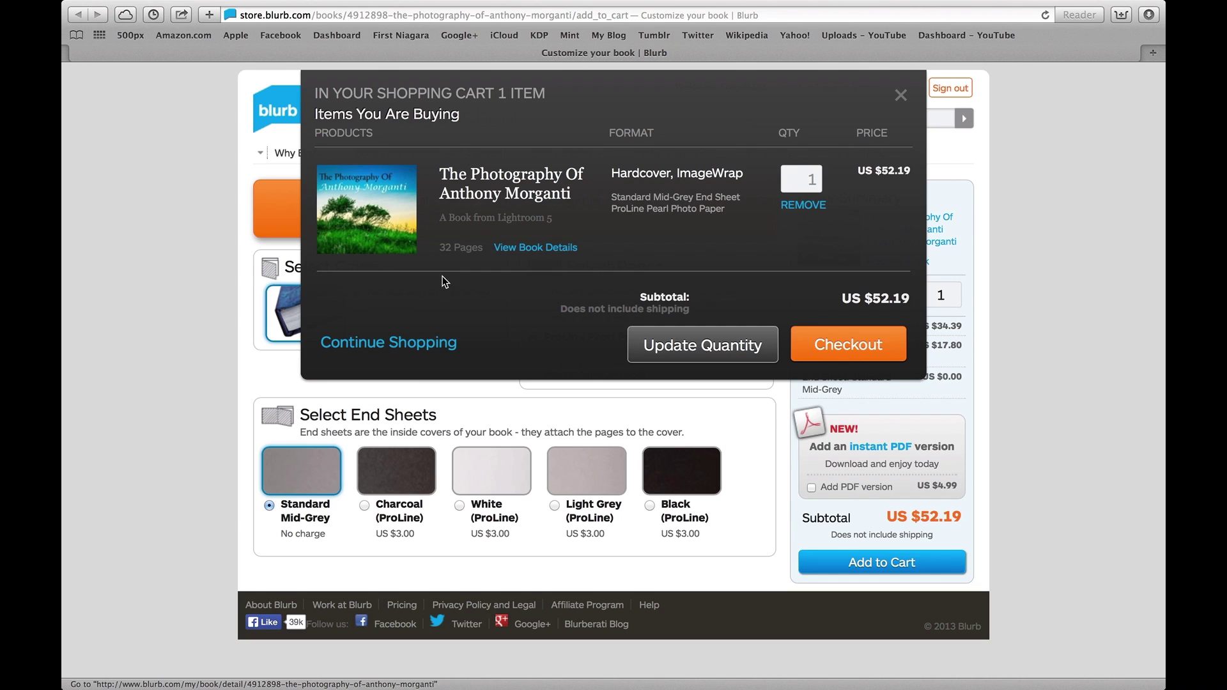
left_click(858, 346)
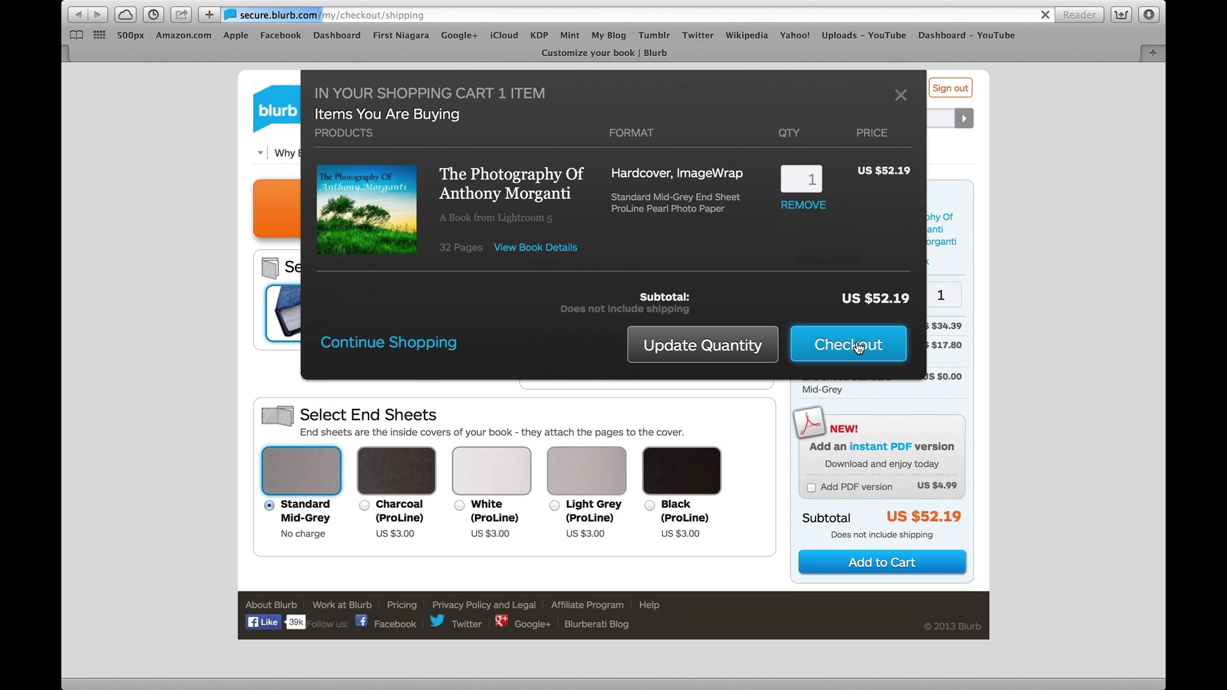